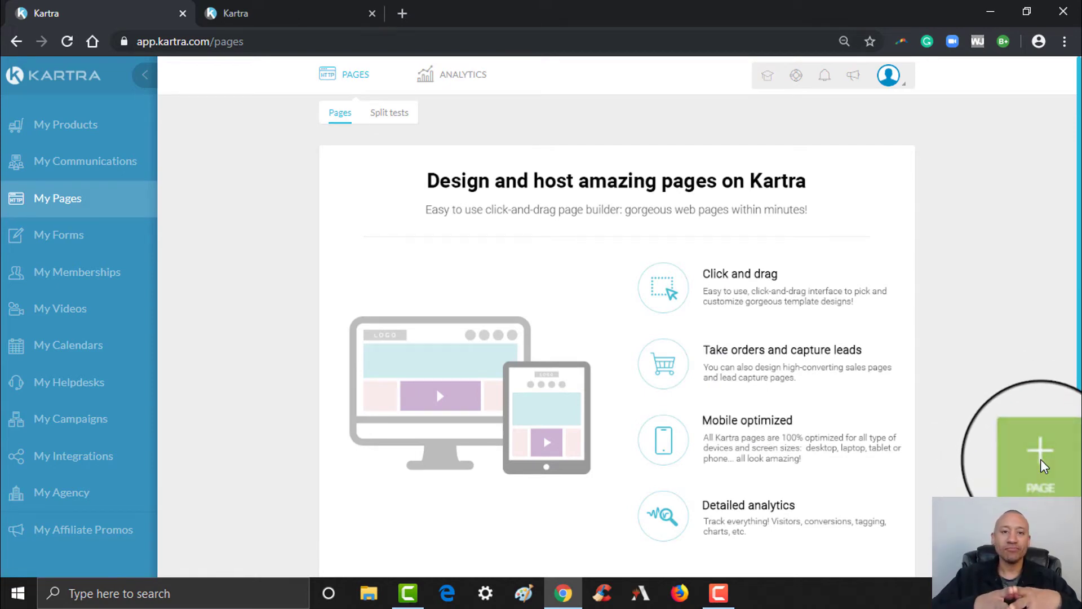
Start a new page and browse the template categories down to Blank canvas
{"action": "left_click", "coordinate": [1040, 461]}
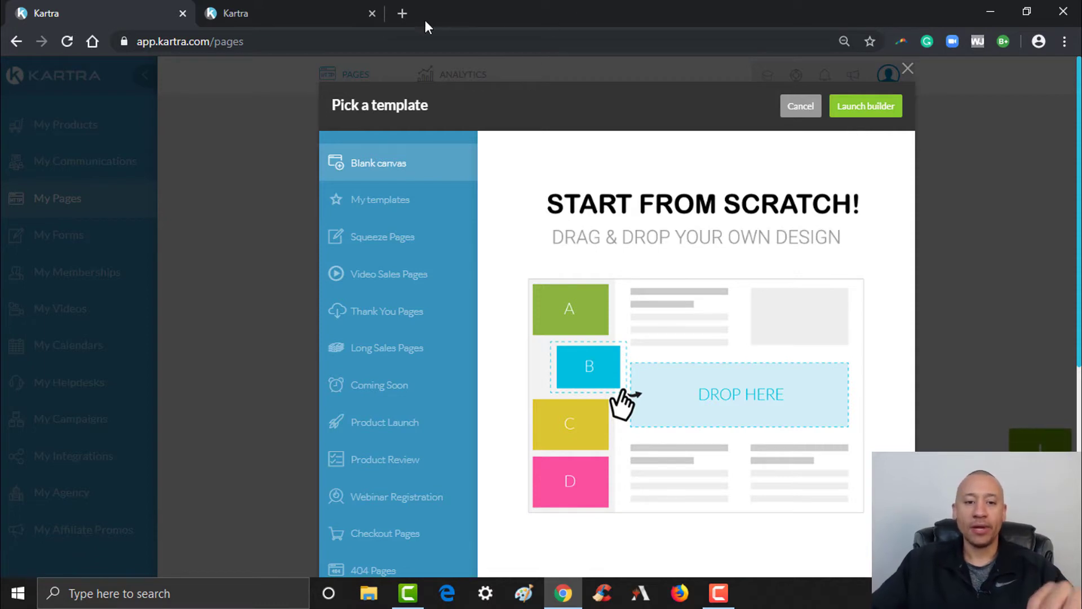
{"action": "scroll", "coordinate": [549, 215], "scroll_direction": "down", "scroll_amount": 3}
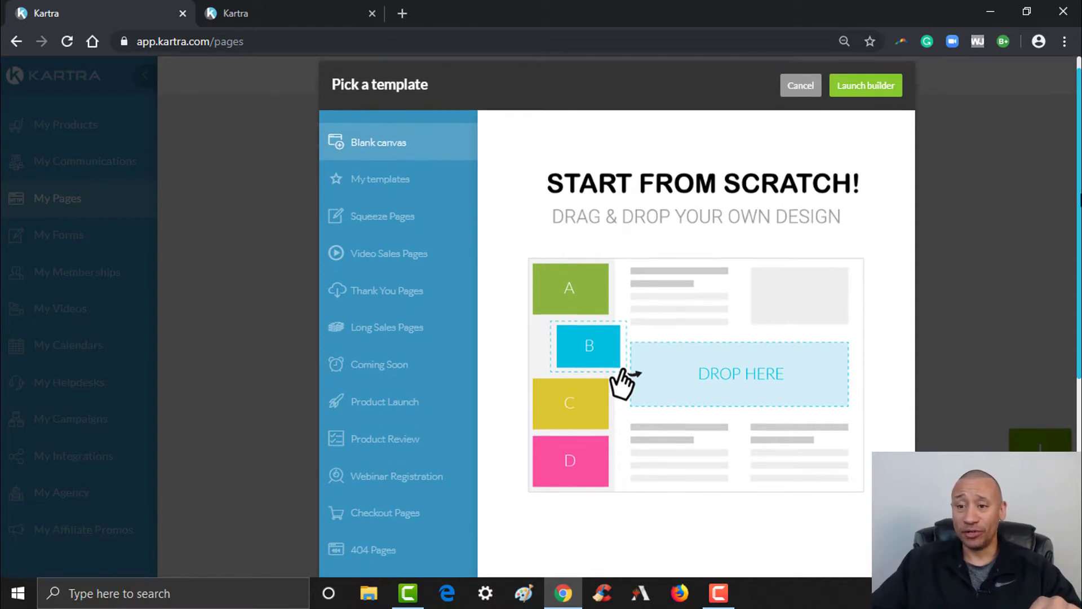
{"action": "scroll", "coordinate": [550, 215], "scroll_direction": "down", "scroll_amount": 2}
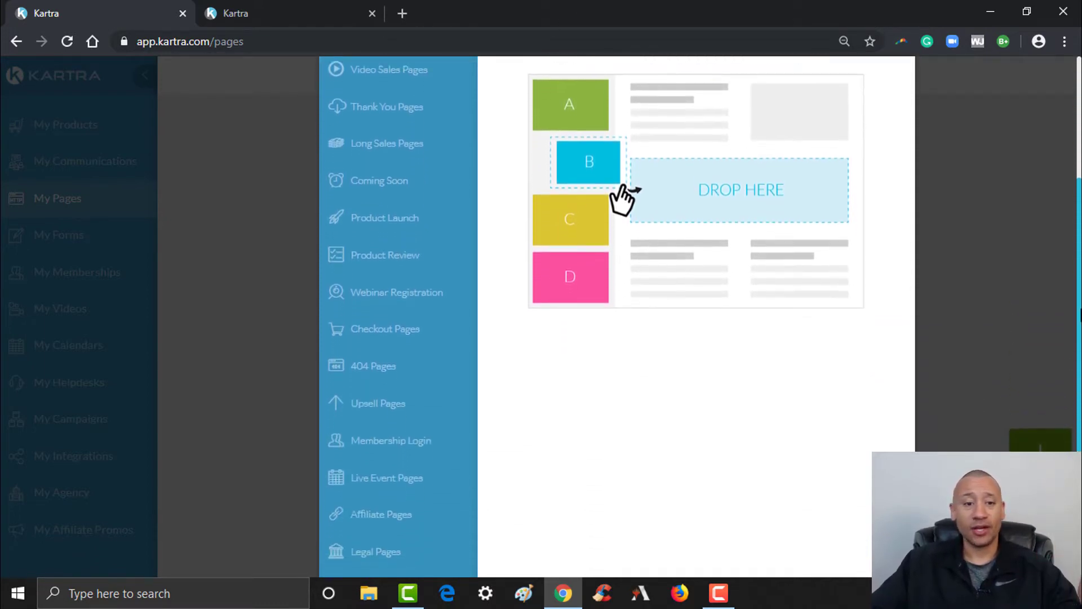
{"action": "scroll", "coordinate": [306, 150], "scroll_direction": "up", "scroll_amount": 1}
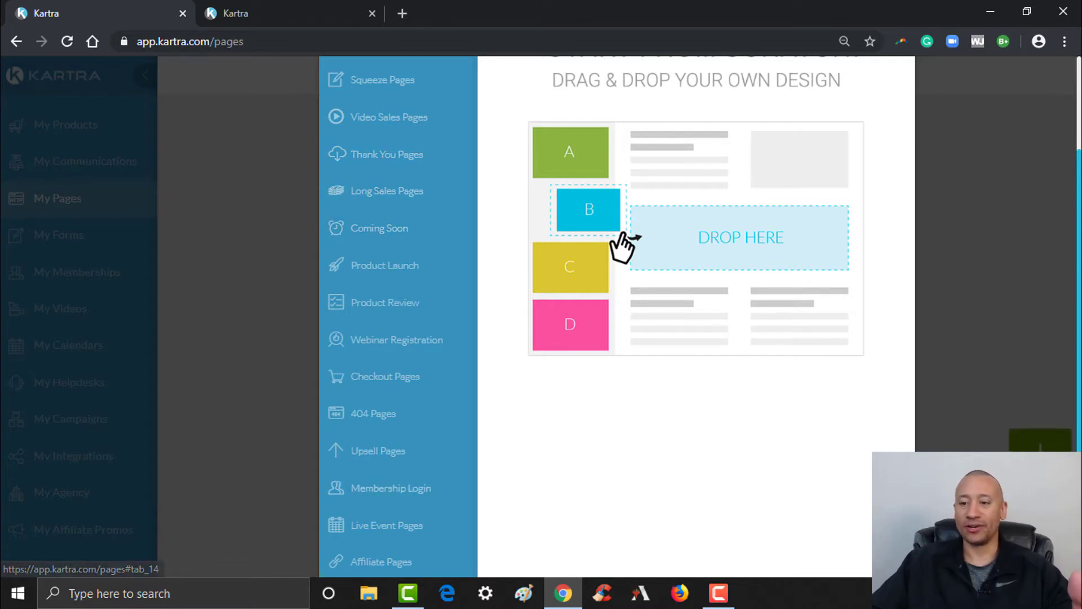
{"action": "scroll", "coordinate": [362, 270], "scroll_direction": "down", "scroll_amount": 2}
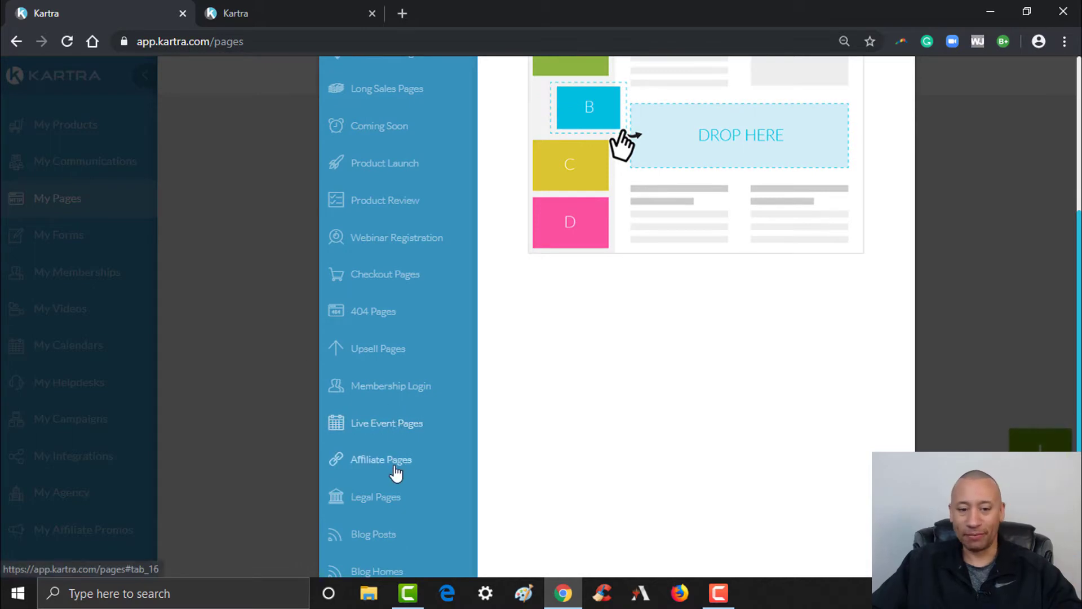
{"action": "scroll", "coordinate": [704, 316], "scroll_direction": "down", "scroll_amount": 1}
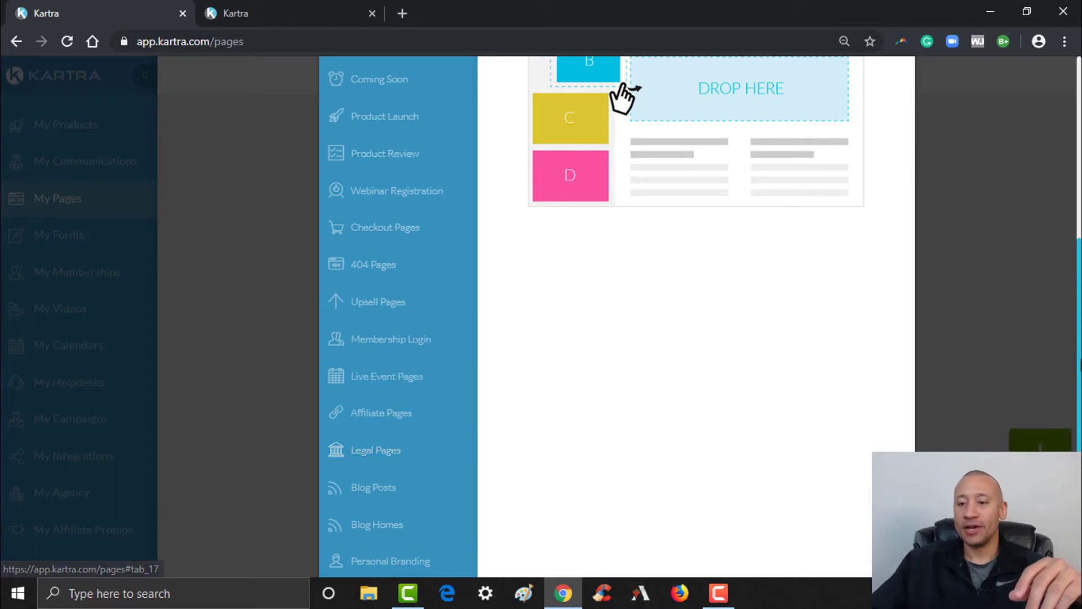
{"action": "scroll", "coordinate": [620, 316], "scroll_direction": "down", "scroll_amount": 1}
{"action": "scroll", "coordinate": [586, 165], "scroll_direction": "up", "scroll_amount": 6}
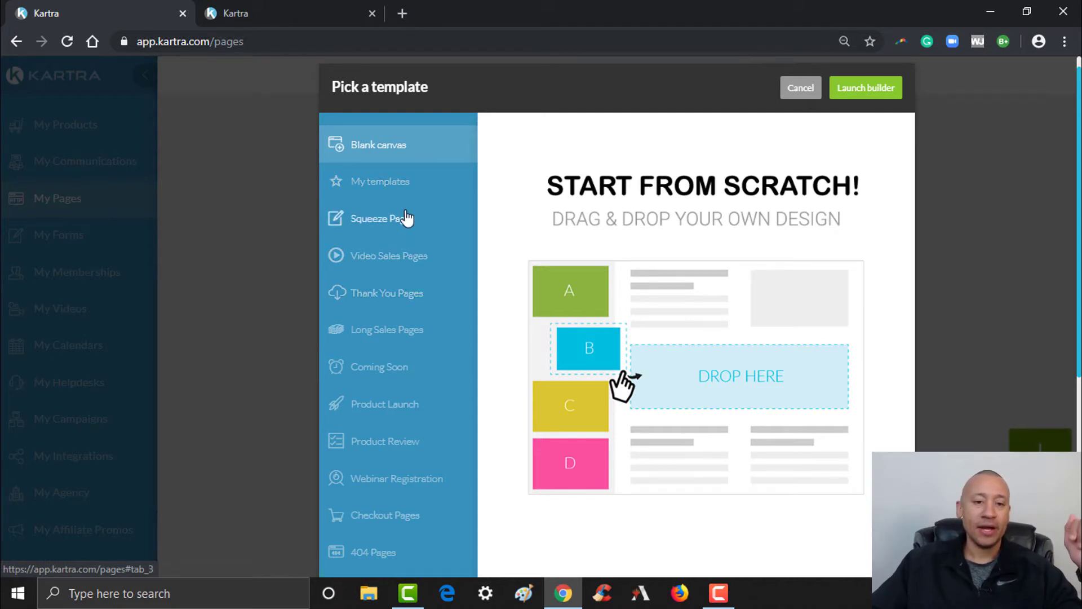
In Squeeze Pages, preview the Experts Round Table and dark forest sign-up templates
{"action": "left_click", "coordinate": [395, 225]}
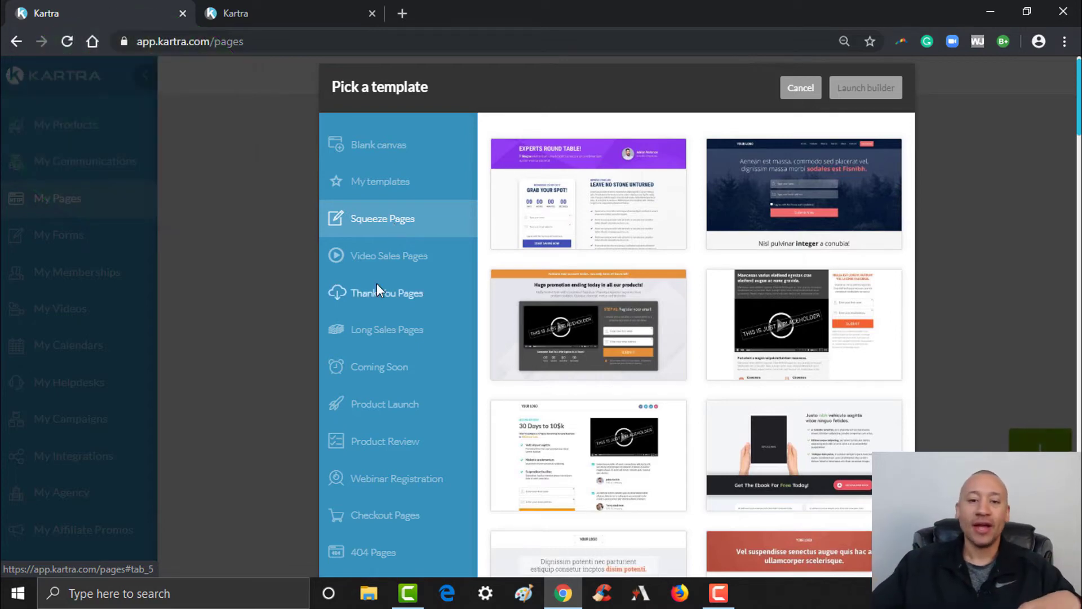
{"action": "mouse_move", "coordinate": [778, 219]}
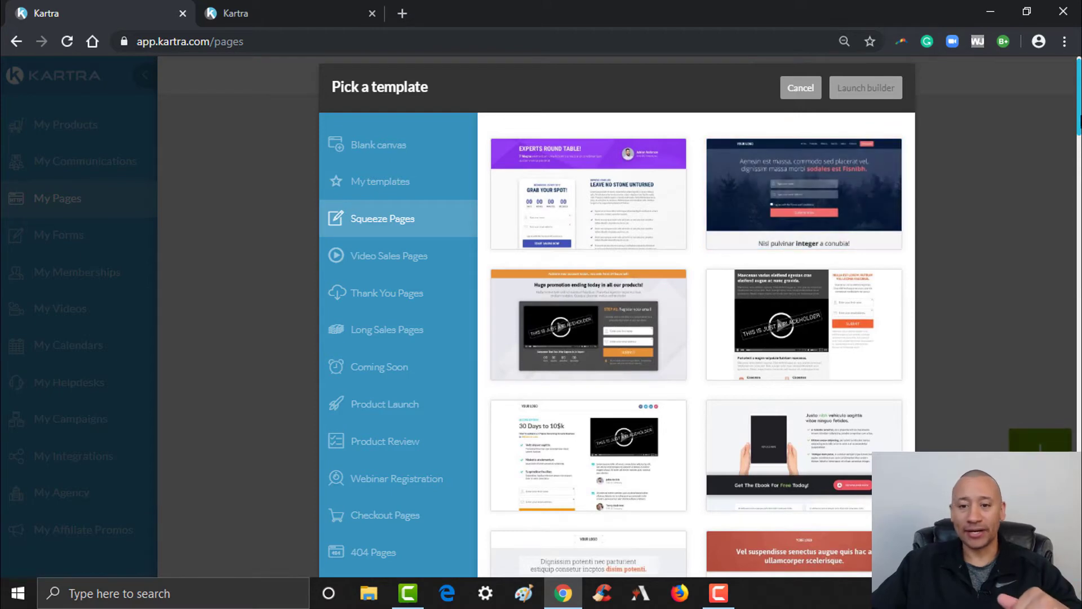
{"action": "scroll", "coordinate": [617, 316], "scroll_direction": "down", "scroll_amount": 1}
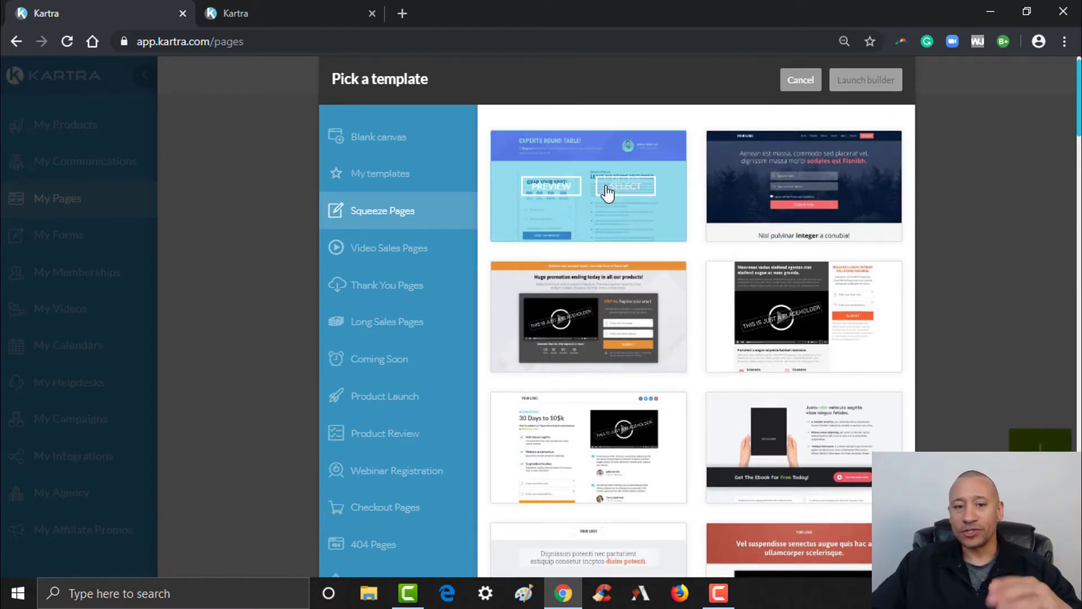
{"action": "mouse_move", "coordinate": [830, 186]}
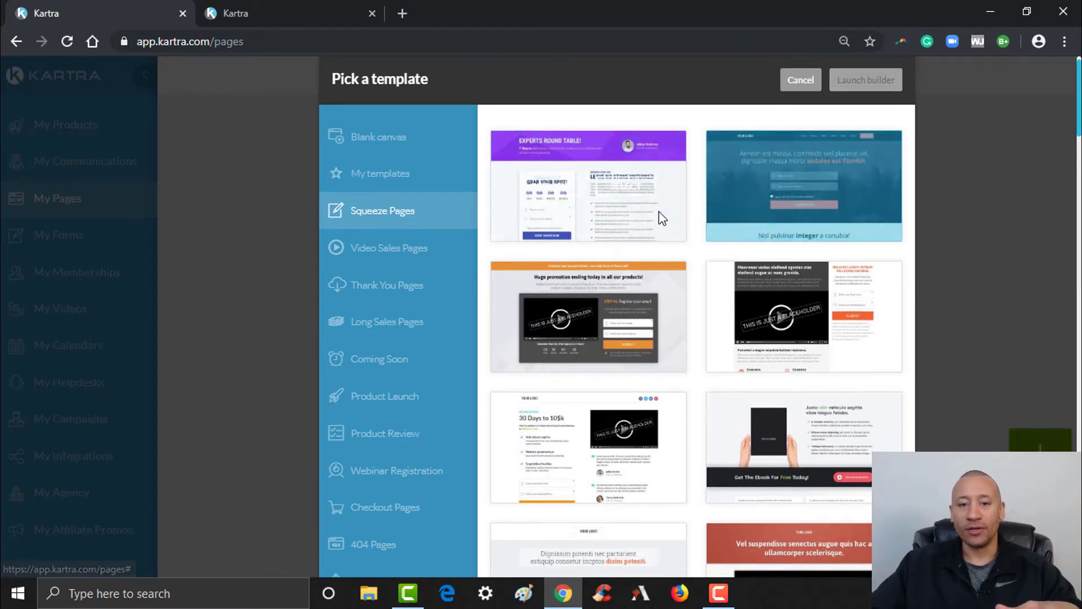
{"action": "left_click", "coordinate": [575, 191]}
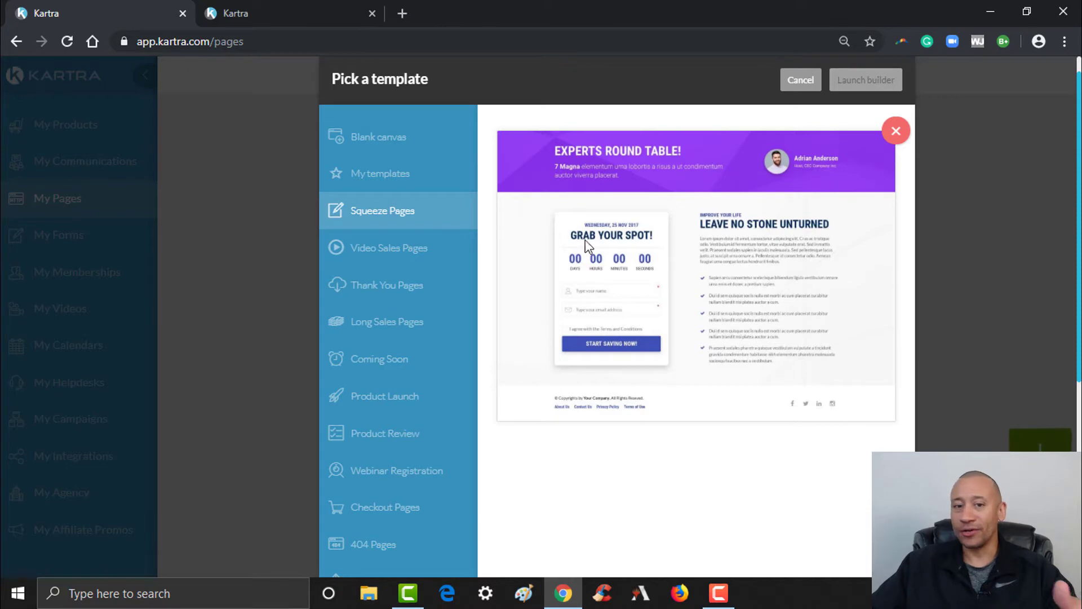
{"action": "left_click", "coordinate": [894, 132]}
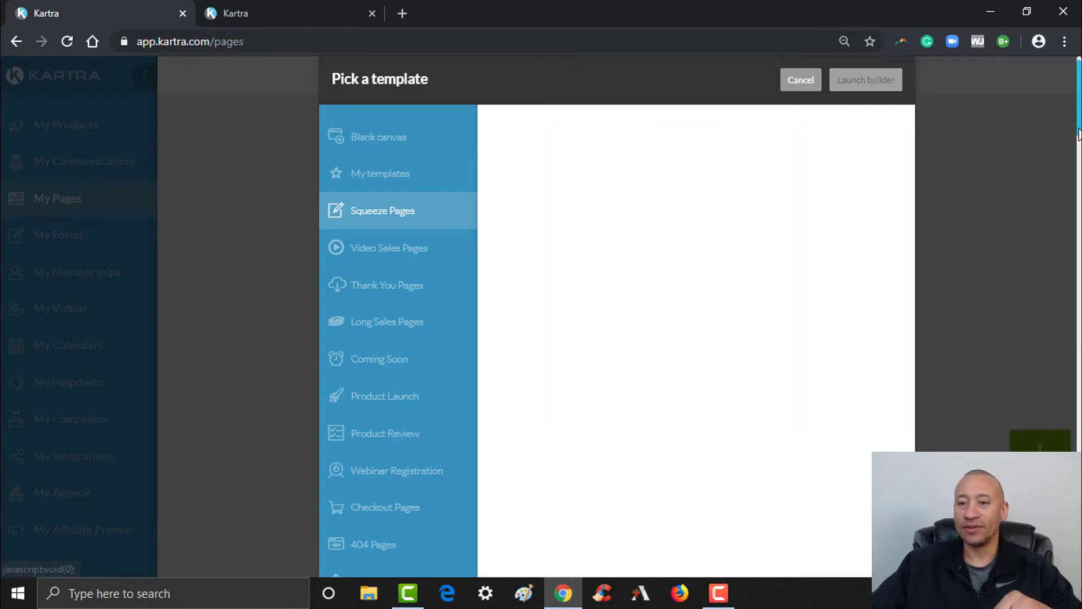
{"action": "scroll", "coordinate": [805, 113], "scroll_direction": "down", "scroll_amount": 2}
{"action": "mouse_move", "coordinate": [811, 82]}
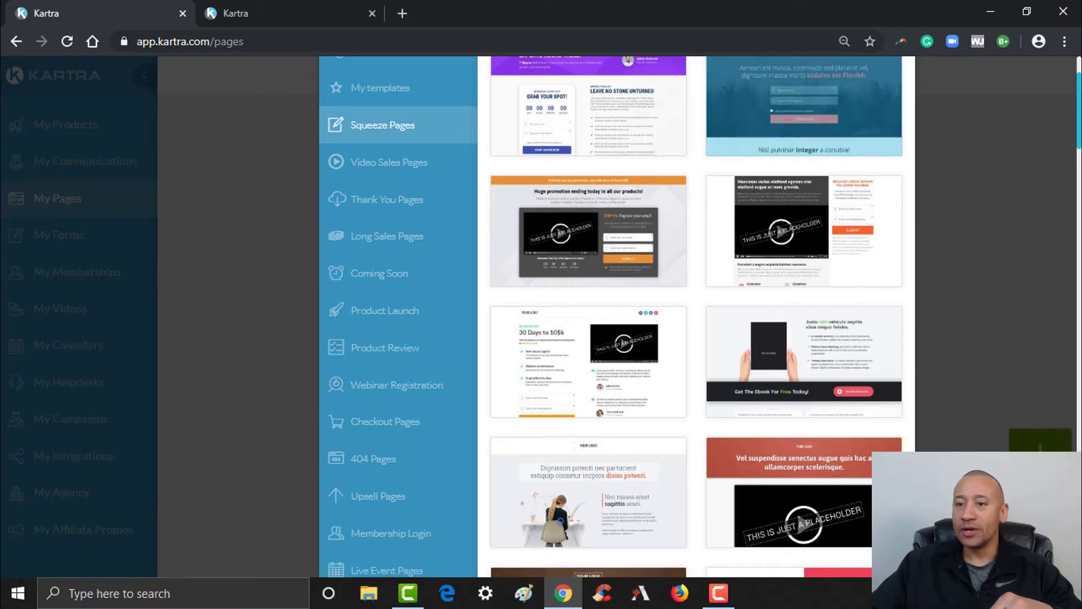
{"action": "scroll", "coordinate": [766, 176], "scroll_direction": "up", "scroll_amount": 3}
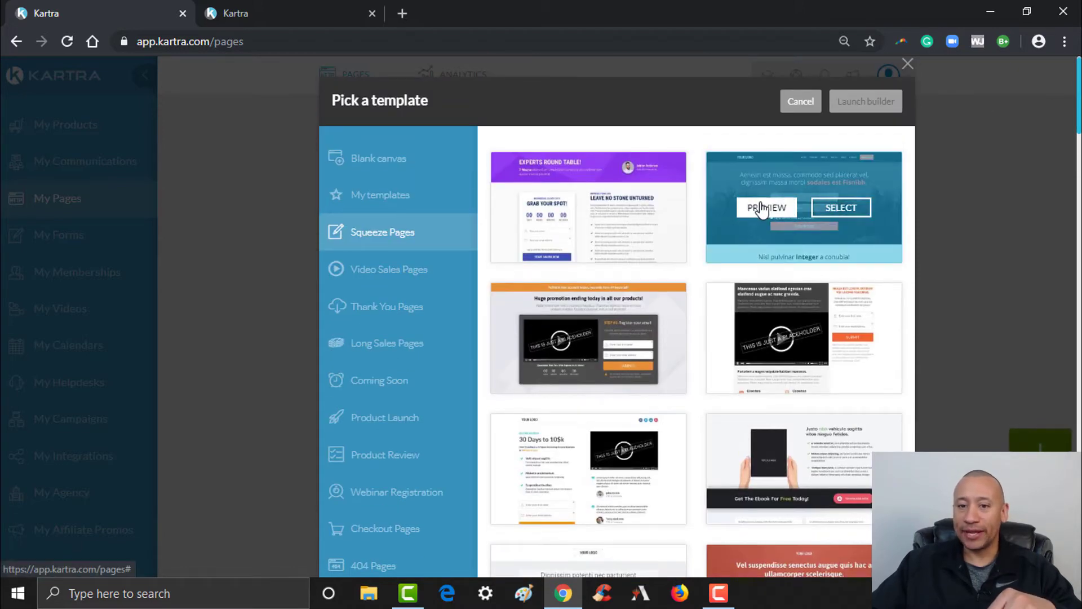
{"action": "left_click", "coordinate": [762, 208]}
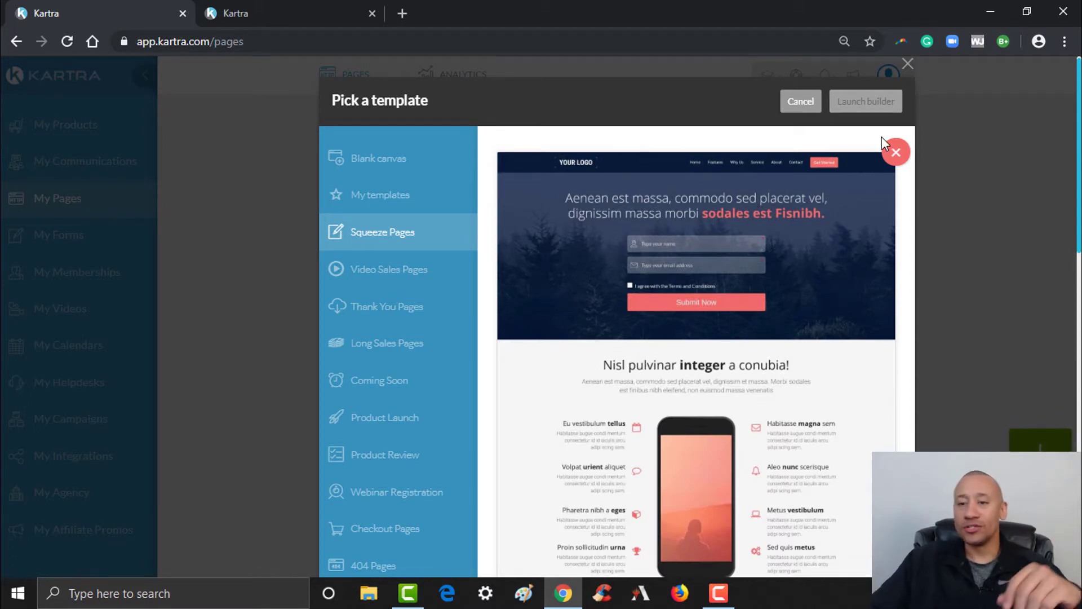
{"action": "left_click", "coordinate": [895, 151]}
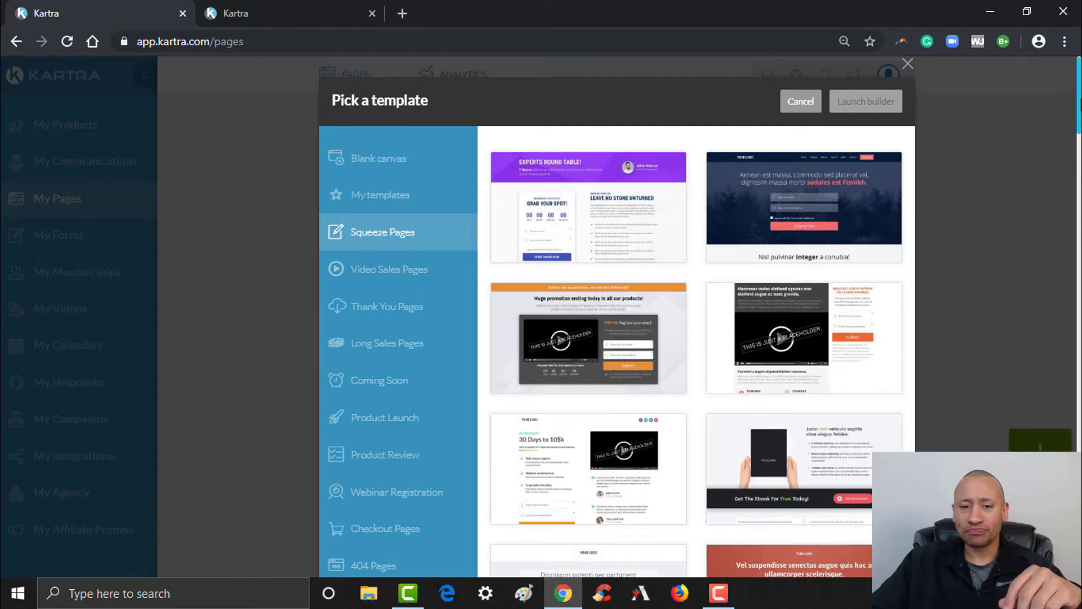
Preview the 'Get The Ebook For Free Today' tablet template and select it
{"action": "scroll", "coordinate": [617, 316], "scroll_direction": "down", "scroll_amount": 3}
{"action": "scroll", "coordinate": [617, 315], "scroll_direction": "down", "scroll_amount": 2}
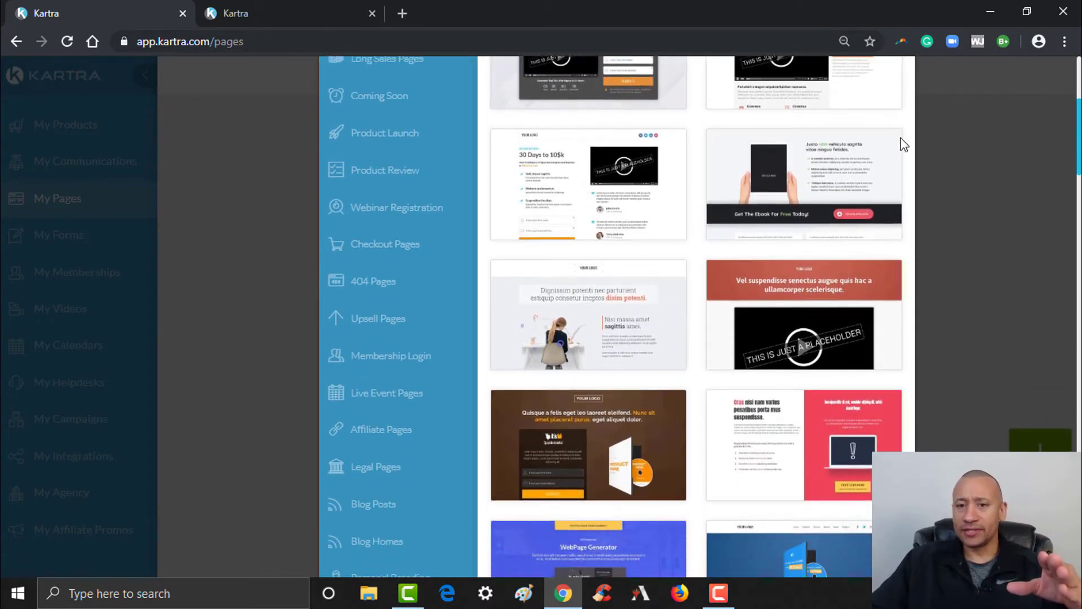
{"action": "mouse_move", "coordinate": [797, 161]}
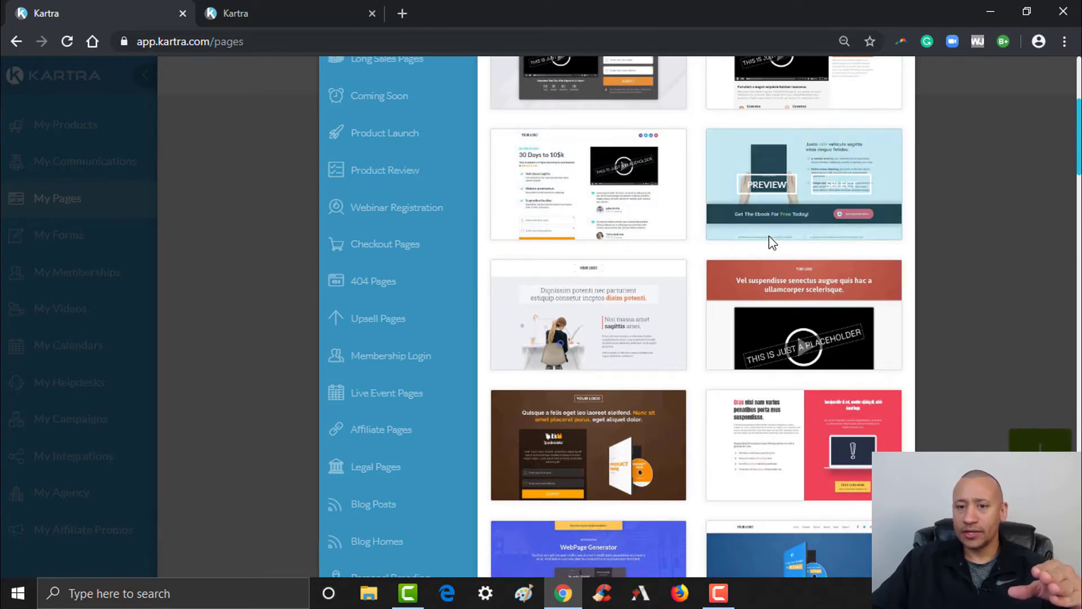
{"action": "left_click", "coordinate": [765, 188]}
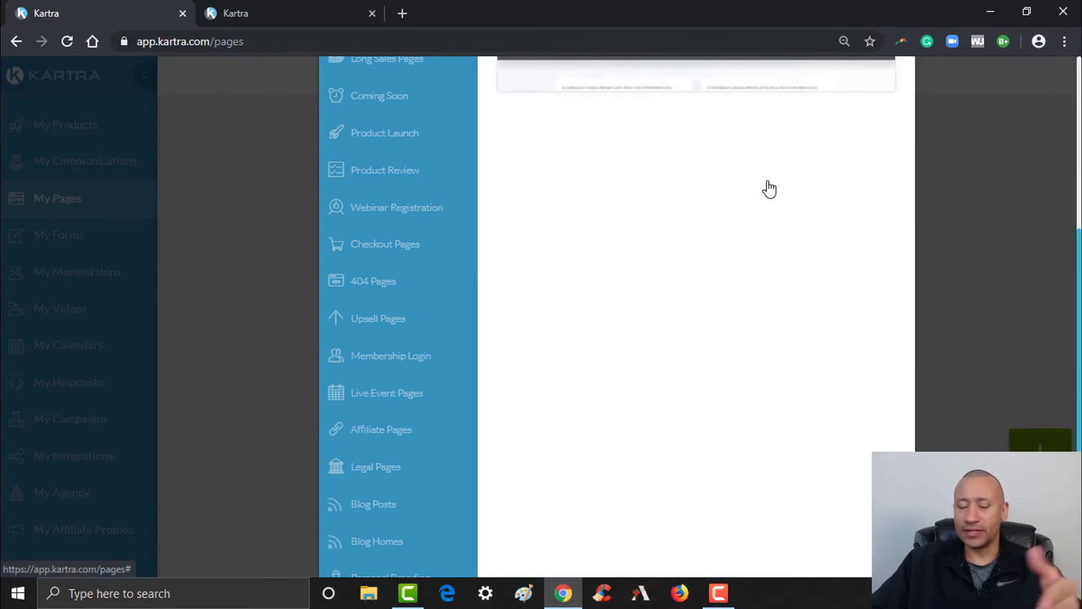
{"action": "scroll", "coordinate": [685, 226], "scroll_direction": "up", "scroll_amount": 5}
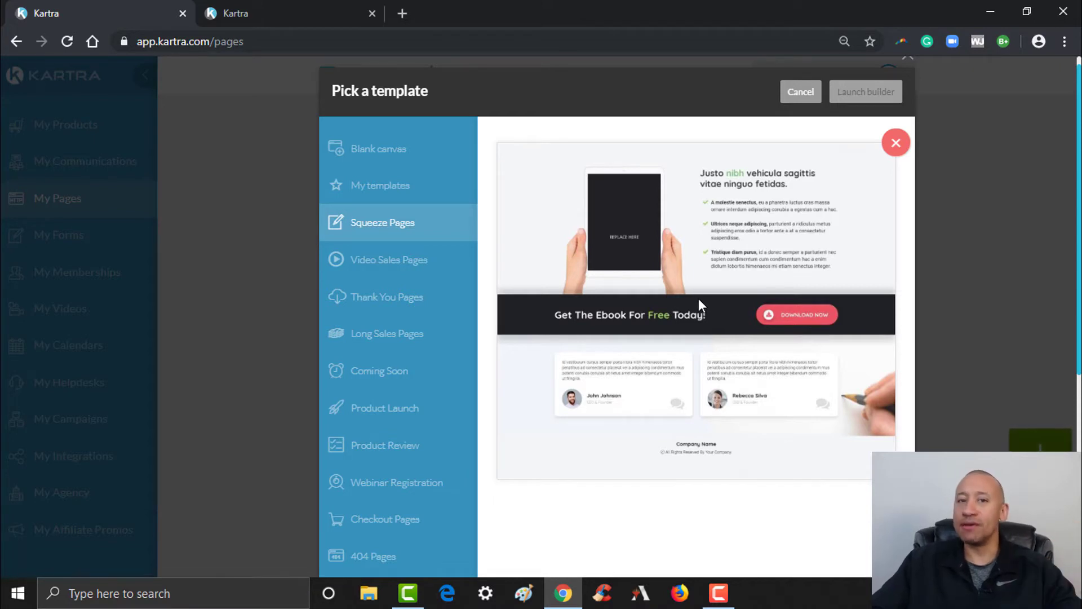
{"action": "left_click", "coordinate": [895, 142]}
{"action": "mouse_move", "coordinate": [776, 479]}
{"action": "left_click", "coordinate": [840, 466]}
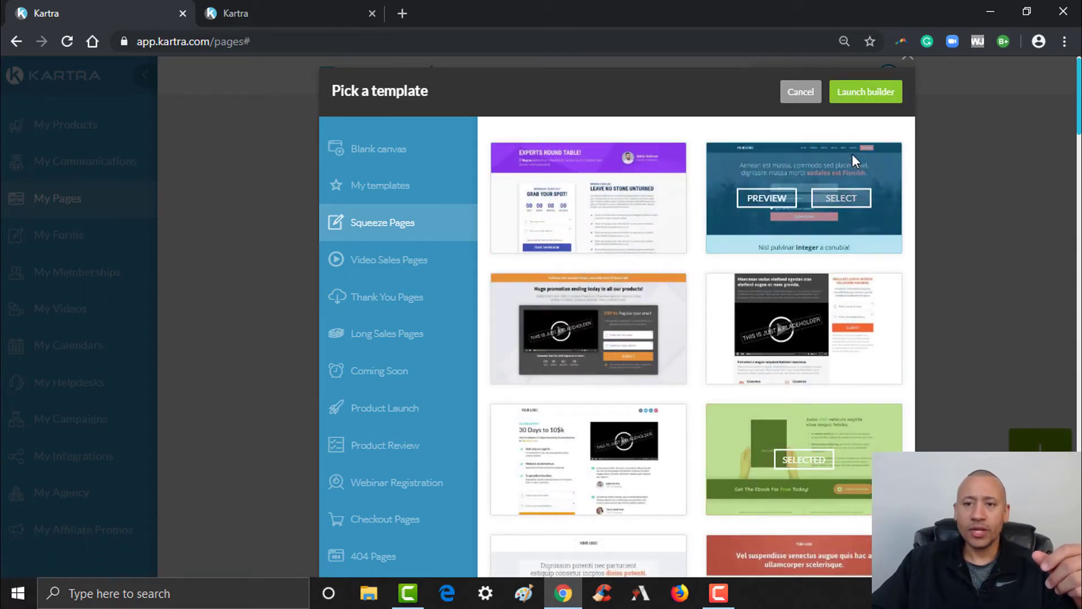
Create the page 'Download Free E-Book' with No category and No site in particular
{"action": "left_click", "coordinate": [870, 93]}
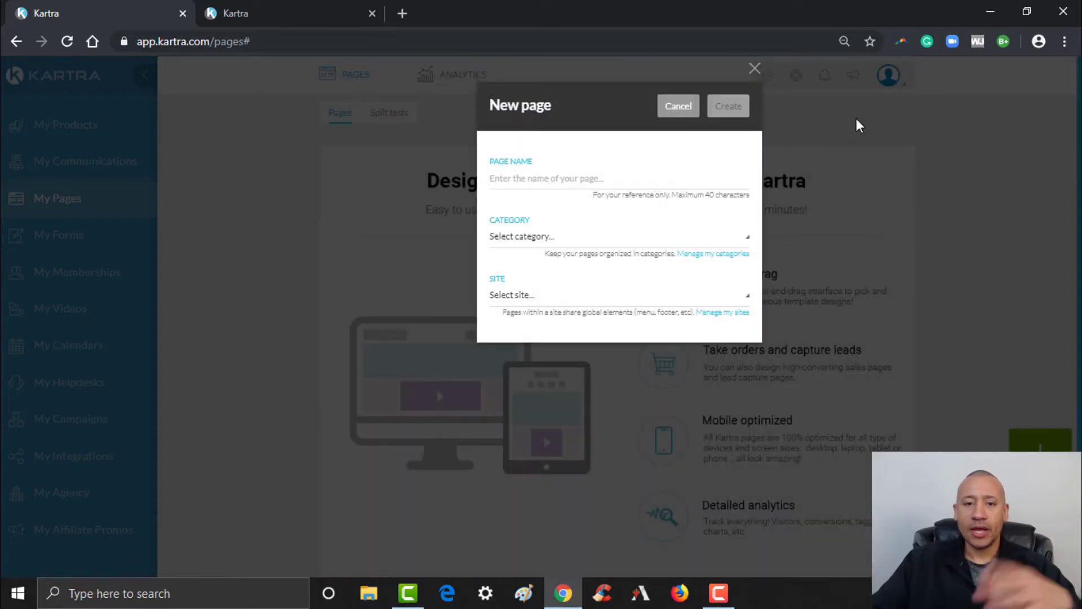
{"action": "left_click", "coordinate": [651, 176]}
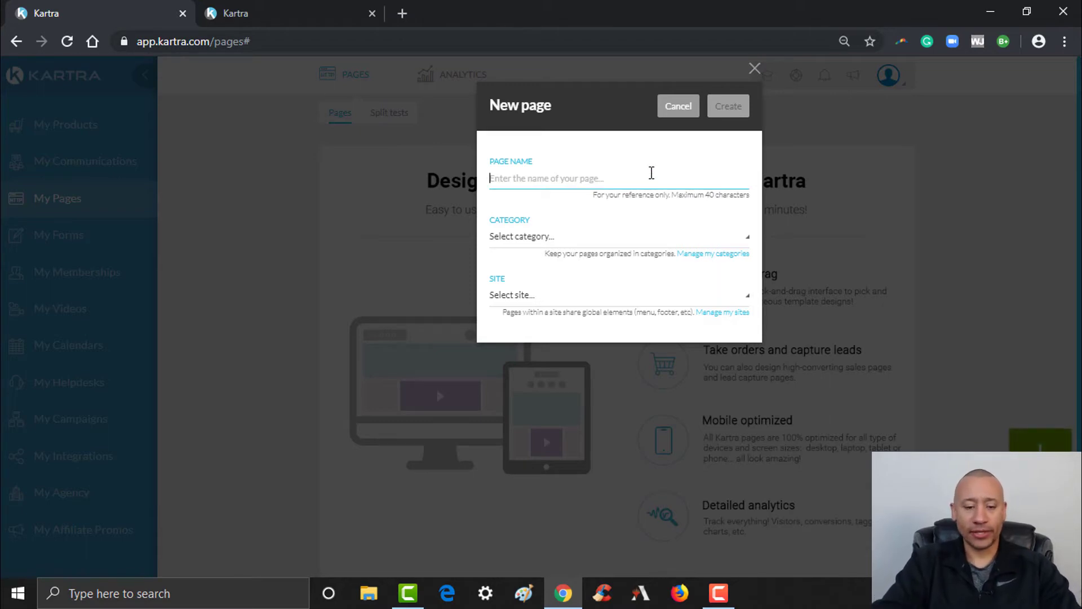
{"action": "type", "text": "Download Free E-Book"}
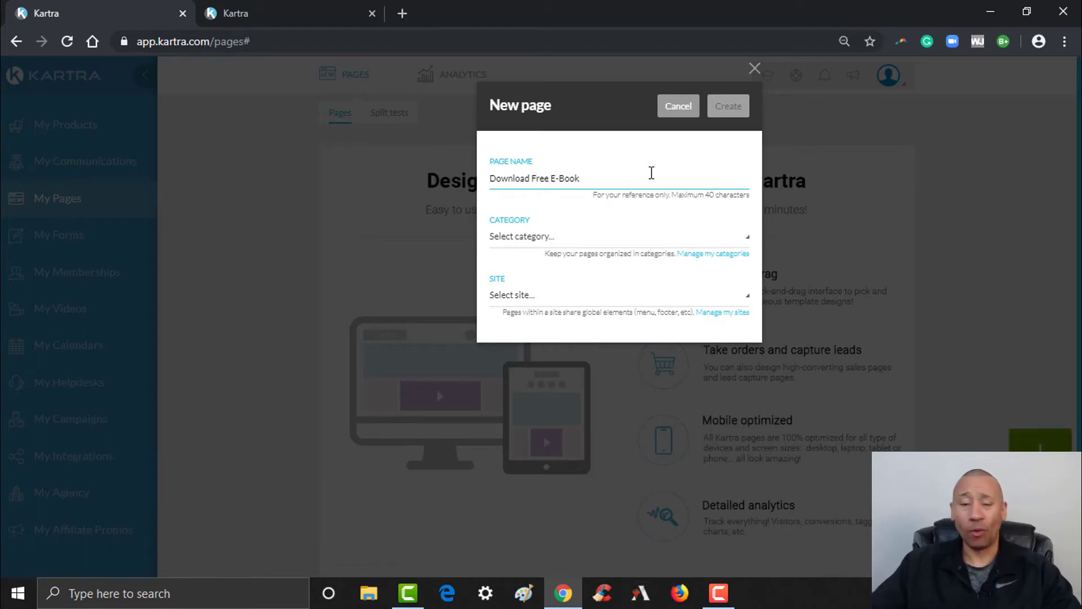
{"action": "left_click", "coordinate": [511, 247]}
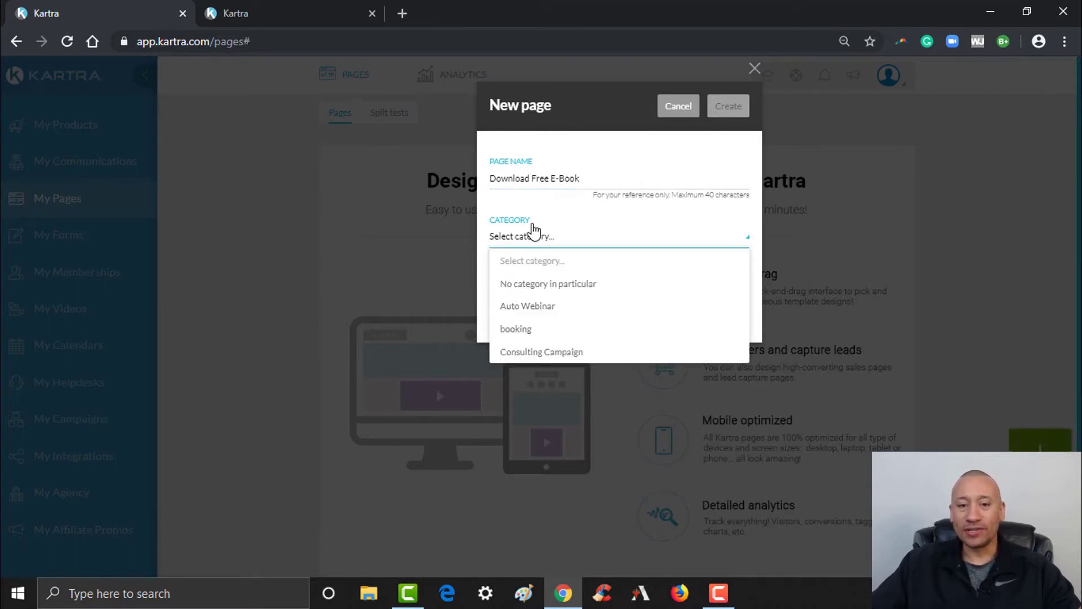
{"action": "left_click", "coordinate": [539, 214]}
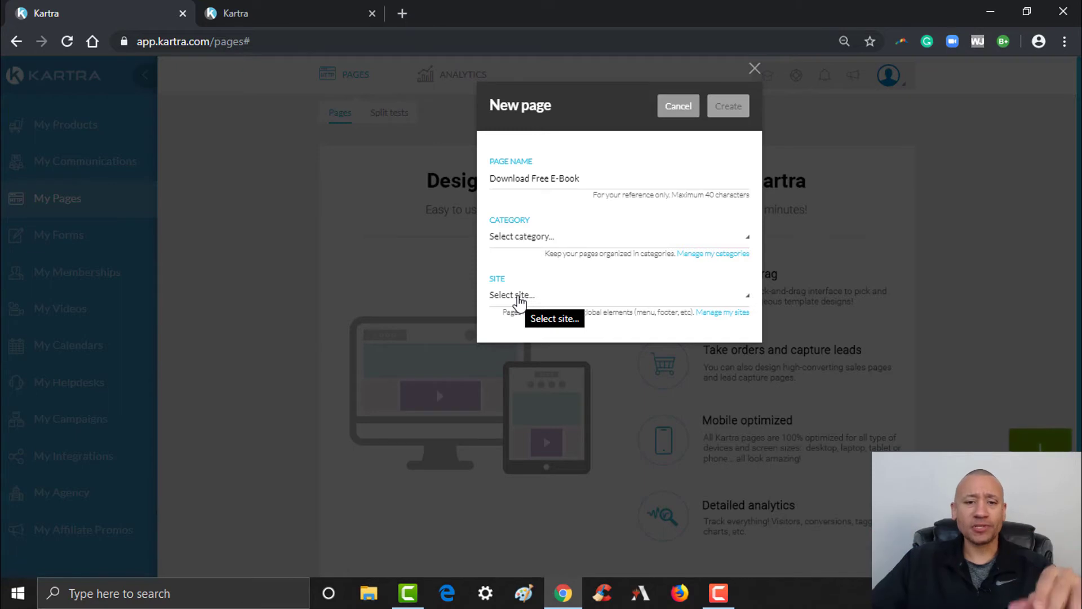
{"action": "left_click", "coordinate": [523, 241]}
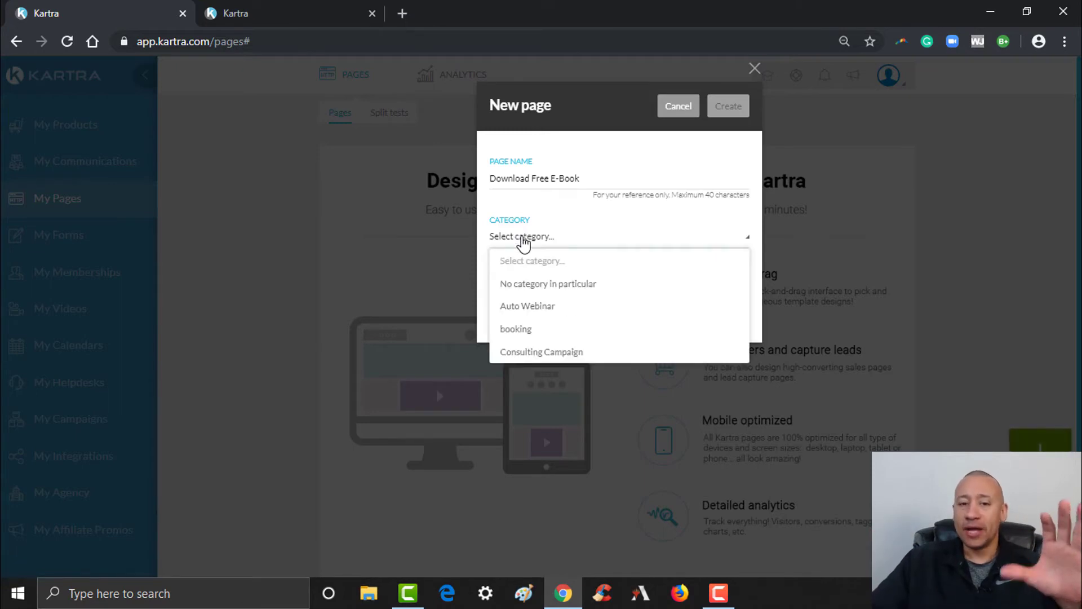
{"action": "left_click", "coordinate": [525, 285]}
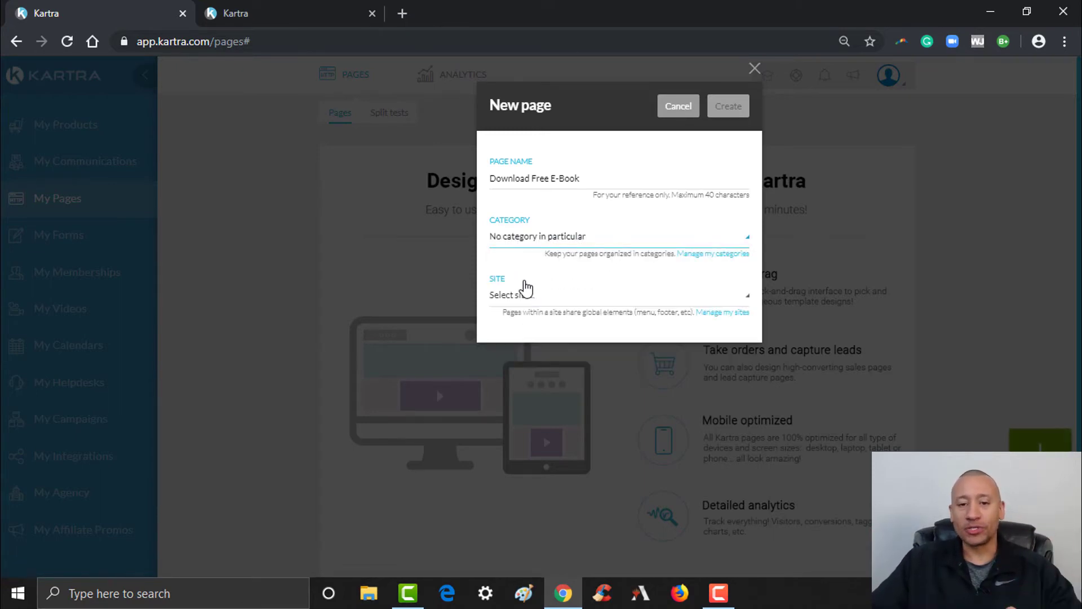
{"action": "left_click", "coordinate": [525, 303]}
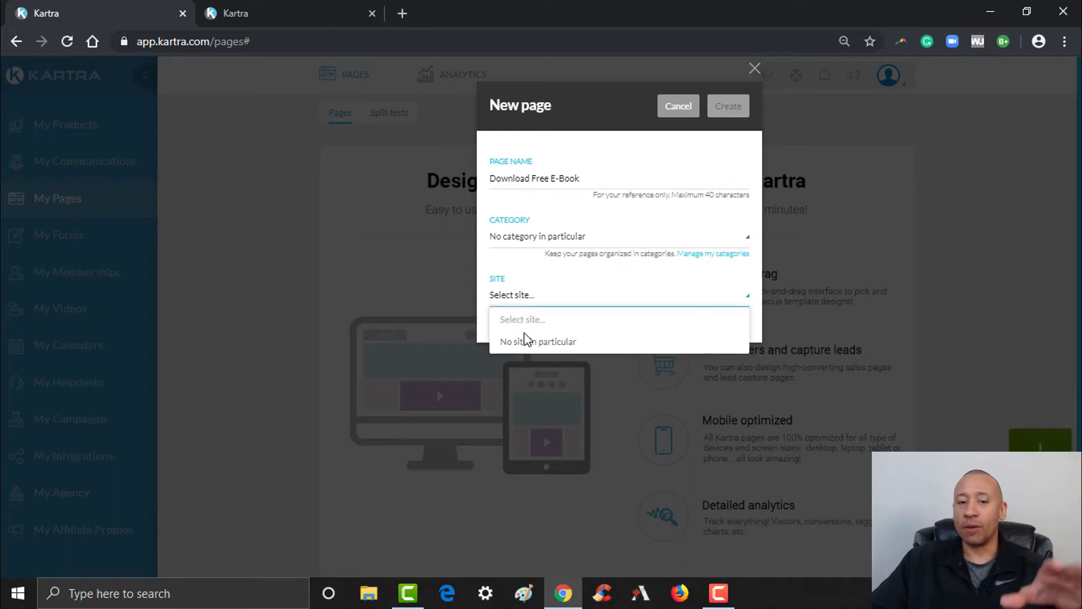
{"action": "left_click", "coordinate": [527, 342]}
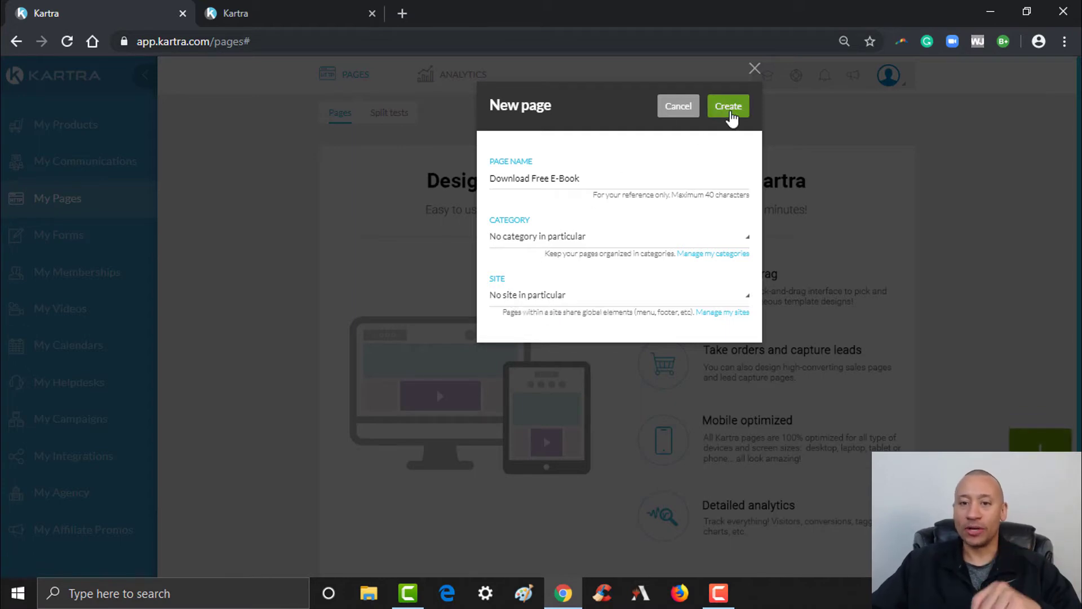
{"action": "left_click", "coordinate": [724, 113]}
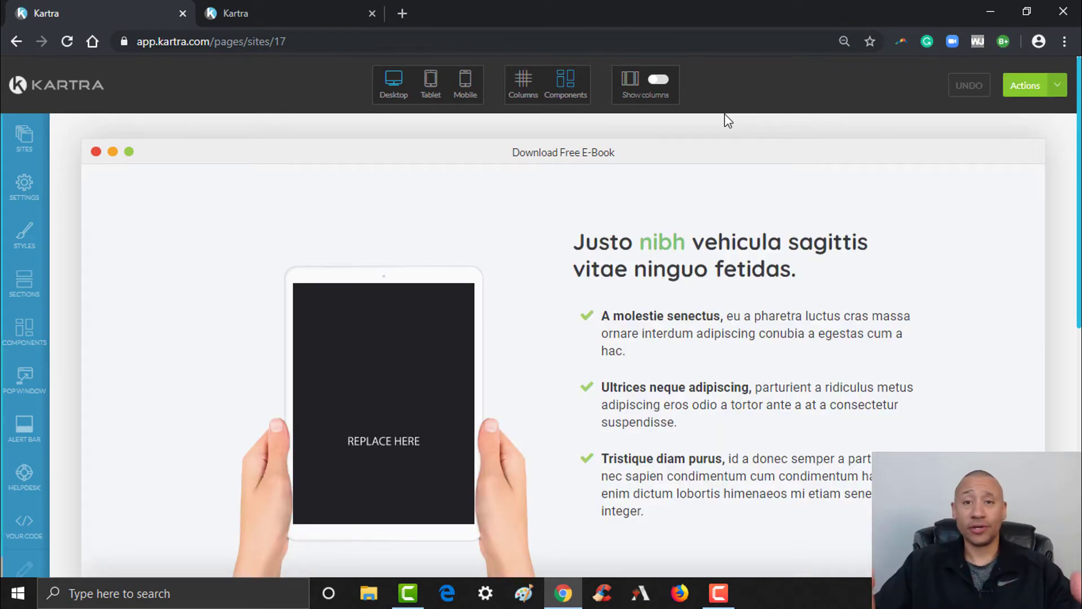
{"action": "mouse_move", "coordinate": [1080, 149]}
{"action": "left_mouse_down"}
{"action": "mouse_move", "coordinate": [1080, 398]}
{"action": "mouse_move", "coordinate": [1079, 138]}
{"action": "left_mouse_up"}
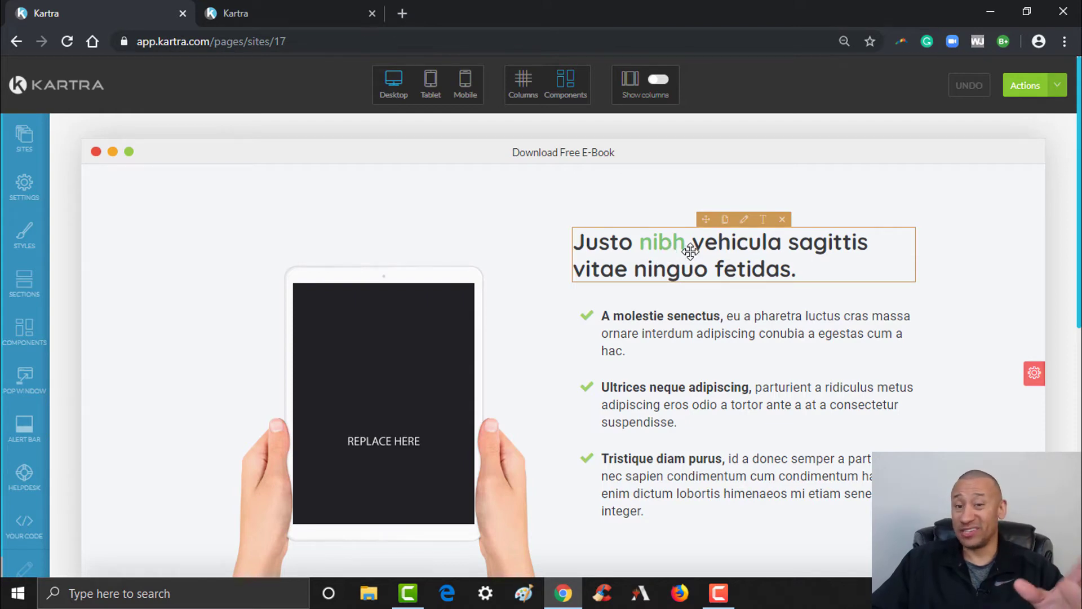
Change the headline to 'Download Our Free E-Book To Help You Grow your Business!'
{"action": "left_click", "coordinate": [764, 221]}
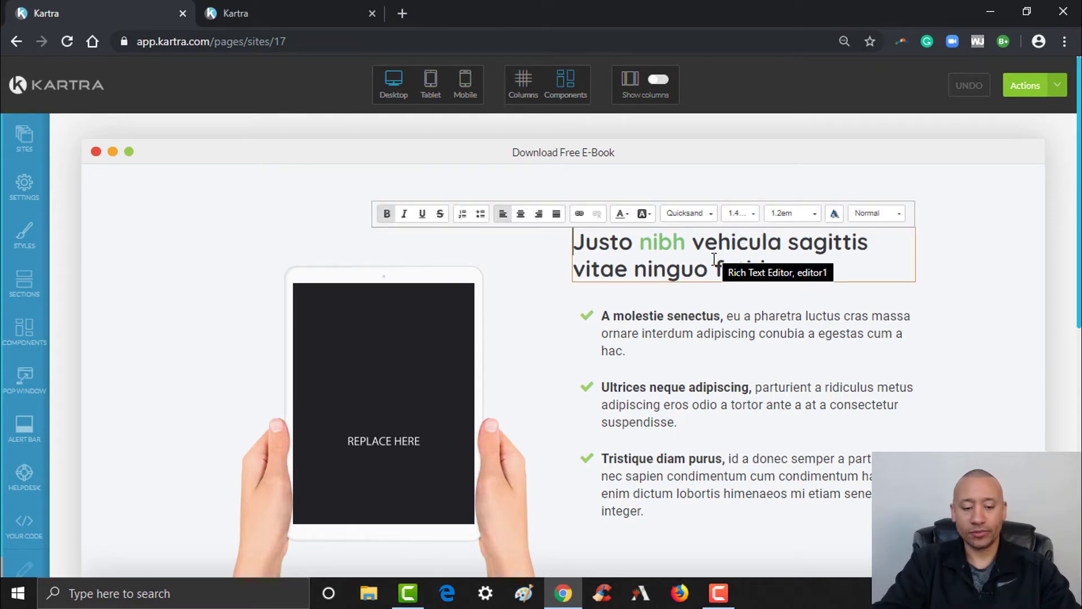
{"action": "type", "text": "Download "}
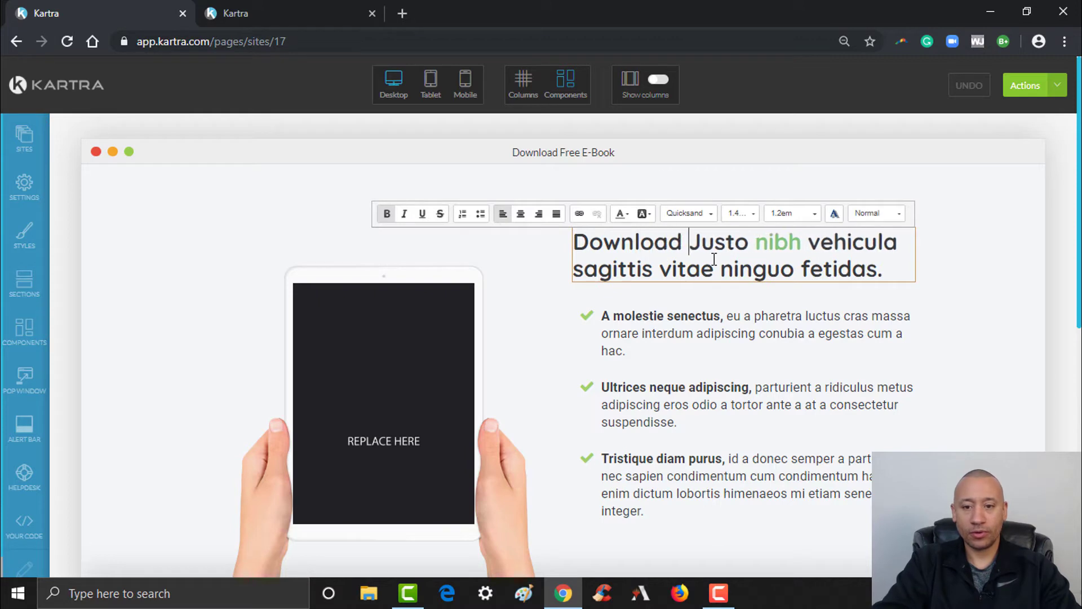
{"action": "type", "text": "Our Free "}
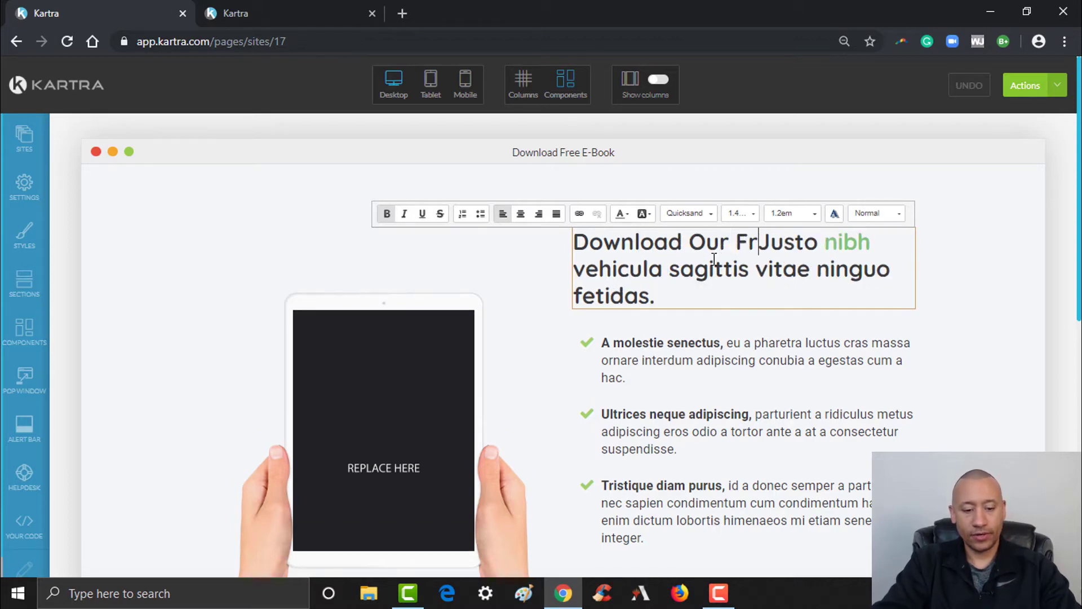
{"action": "type", "text": "E-Book"}
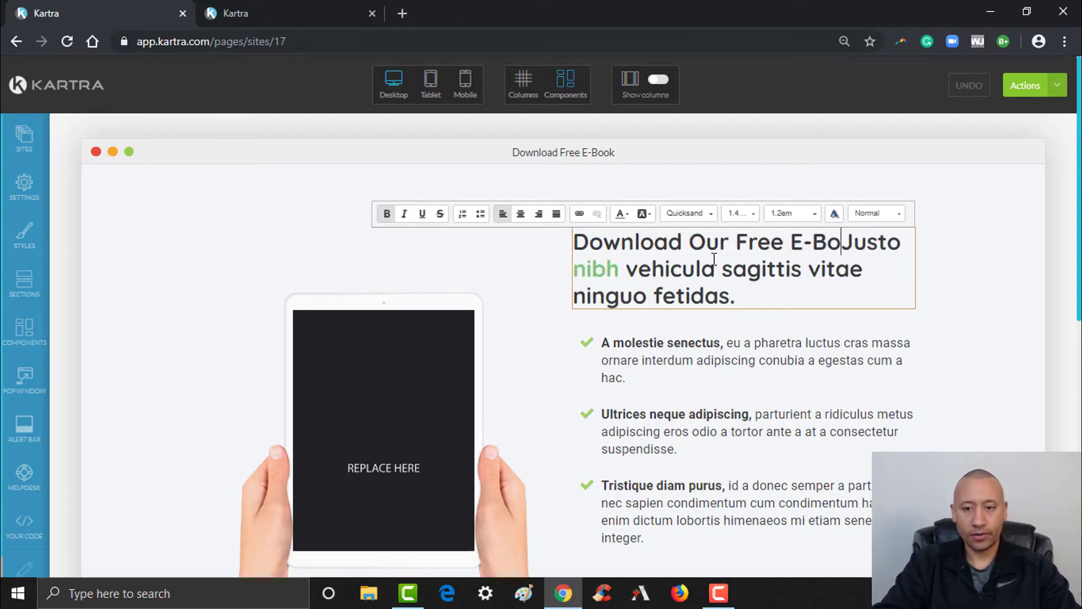
{"action": "type", "text": " To Help Yo"}
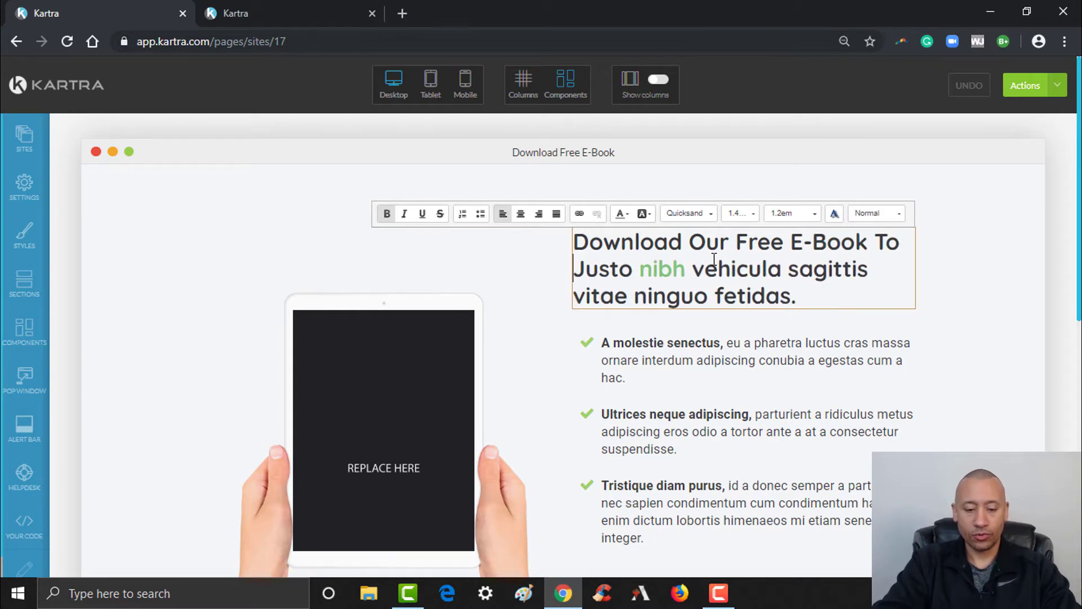
{"action": "type", "text": "u Grow your Bu"}
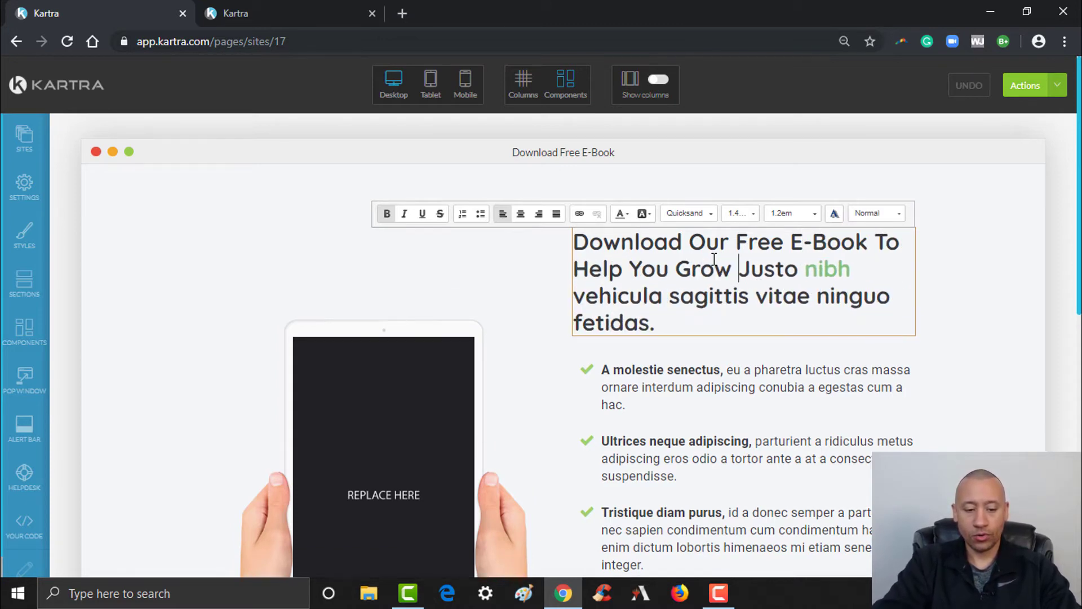
{"action": "type", "text": "sines"}
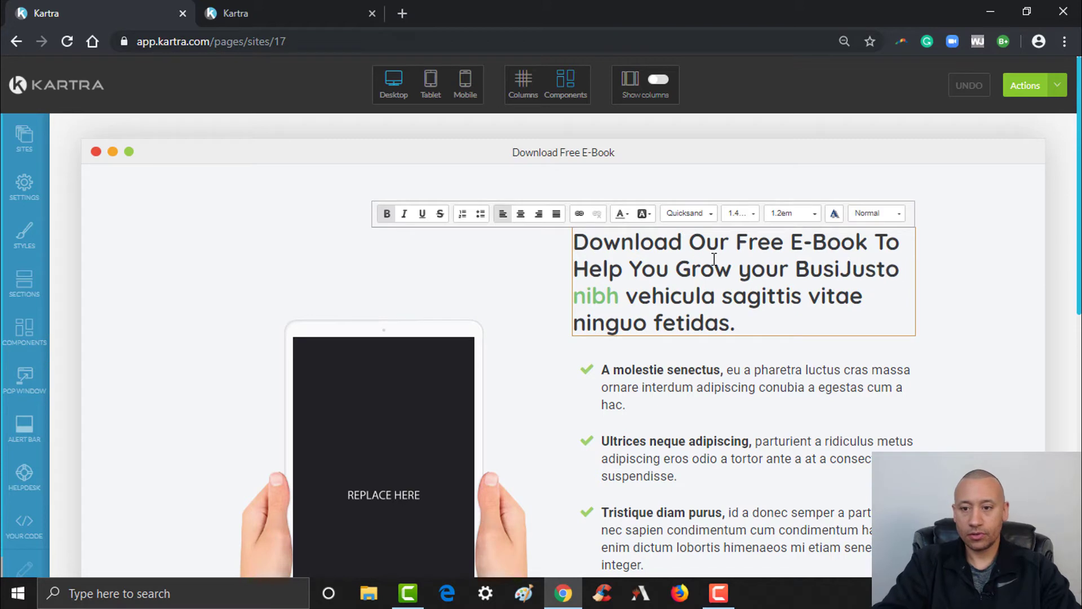
{"action": "type", "text": "s!"}
{"action": "key", "text": "Delete"}
{"action": "key", "text": "Delete"}
{"action": "key", "text": "Delete"}
{"action": "key", "text": "Delete"}
{"action": "key", "text": "Delete"}
{"action": "key", "text": "Delete"}
{"action": "key", "text": "Delete"}
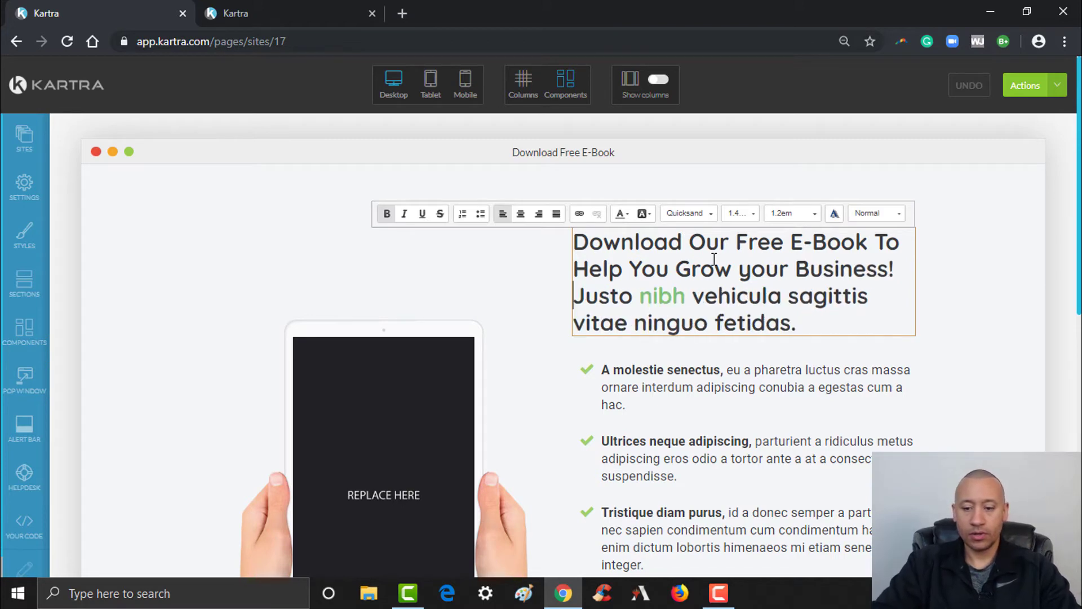
{"action": "key", "text": "Delete"}
{"action": "key", "text": "Delete"}
{"action": "key", "text": "Delete"}
{"action": "key", "text": "Delete"}
{"action": "key", "text": "Delete"}
{"action": "key", "text": "Delete"}
{"action": "key", "text": "Delete"}
{"action": "key", "text": "Delete"}
{"action": "key", "text": "Delete"}
{"action": "key", "text": "Delete"}
{"action": "key", "text": "Delete"}
{"action": "key", "text": "Delete"}
{"action": "key", "text": "Delete"}
{"action": "key", "text": "Delete"}
{"action": "key", "text": "Delete"}
{"action": "key", "text": "Delete"}
{"action": "key", "text": "Delete"}
{"action": "key", "text": "Delete"}
{"action": "key", "text": "Delete"}
{"action": "key", "text": "Delete"}
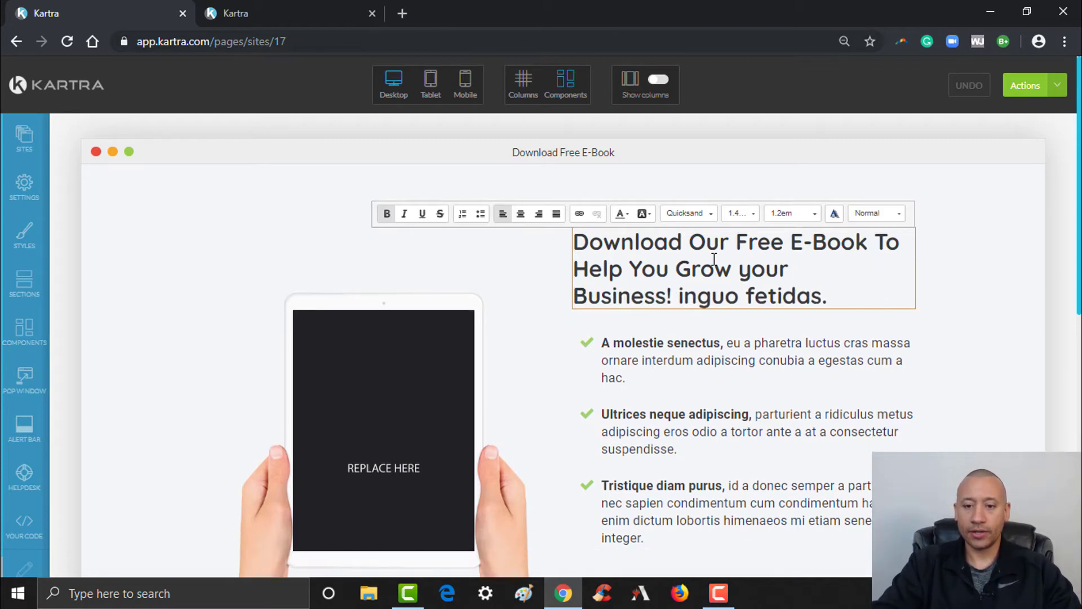
Clone the first bullet, undo the duplicate, and begin editing the first bullet's text
{"action": "mouse_move", "coordinate": [741, 315]}
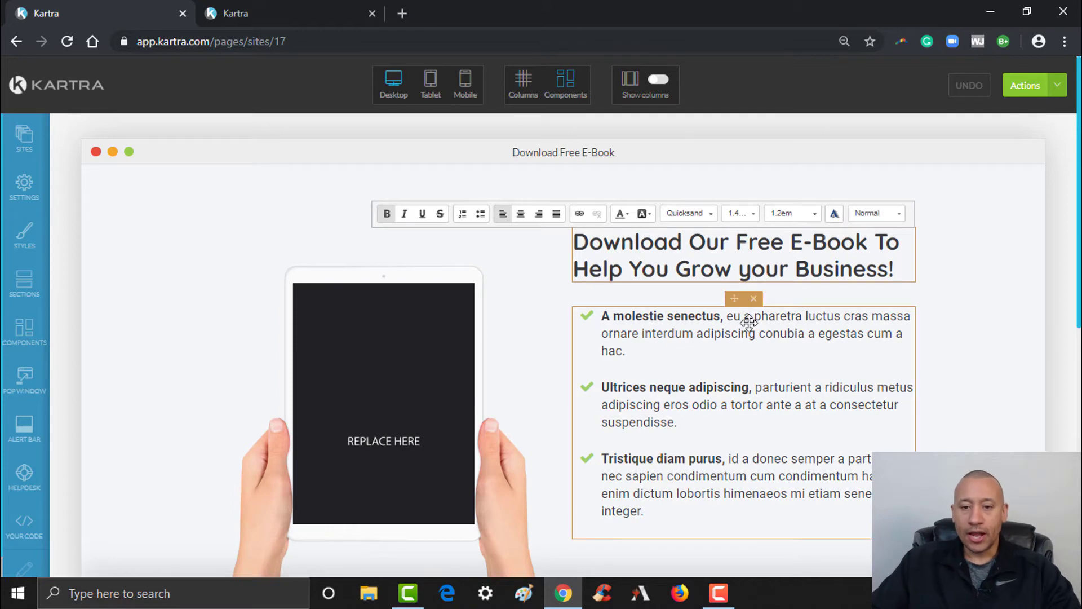
{"action": "left_click", "coordinate": [735, 298]}
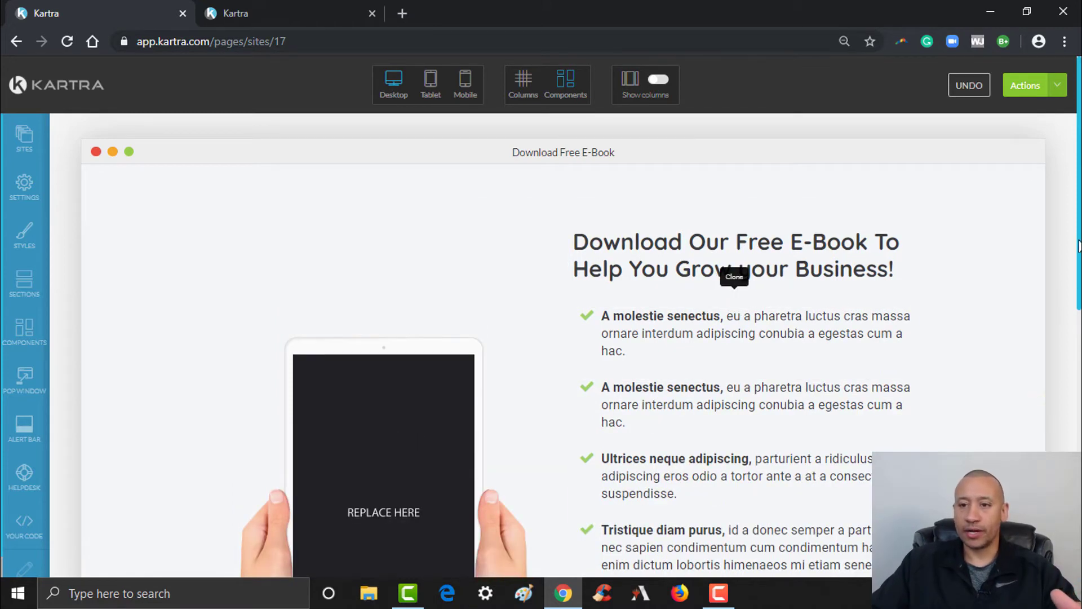
{"action": "left_click", "coordinate": [972, 86]}
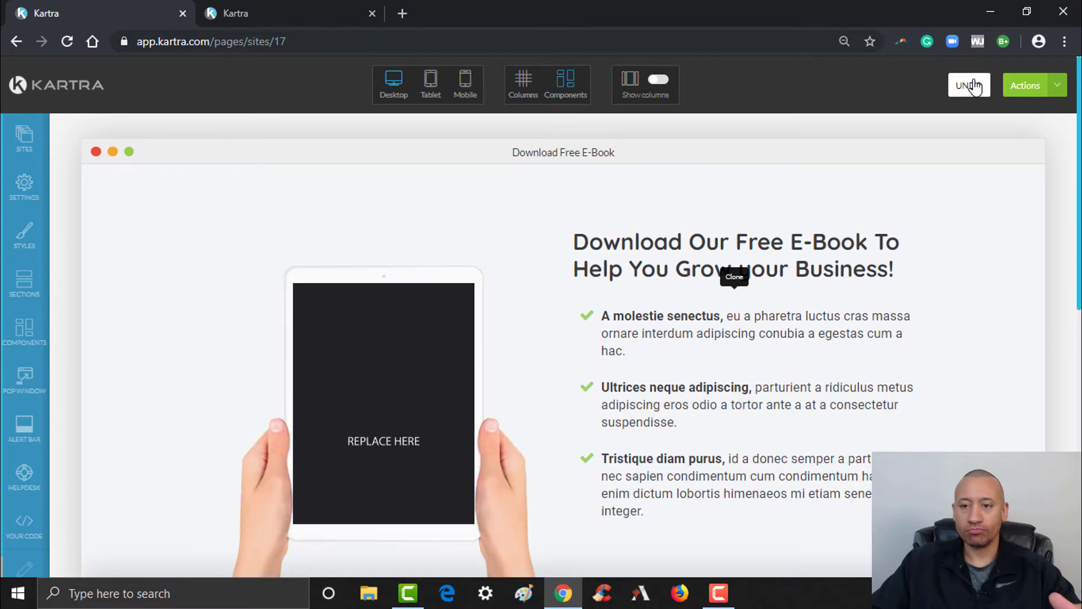
{"action": "mouse_move", "coordinate": [705, 338]}
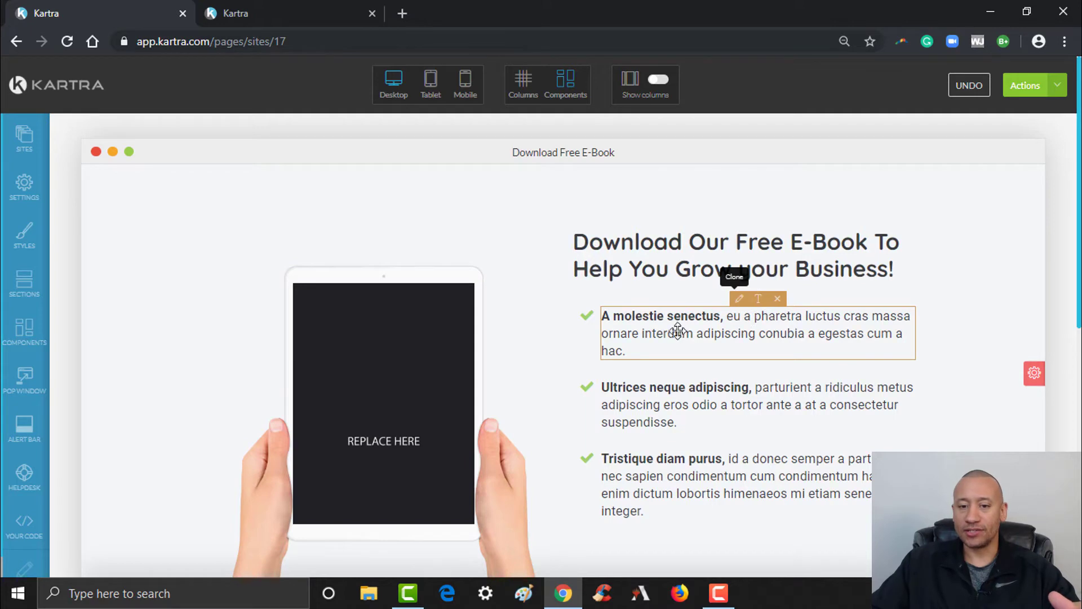
{"action": "left_click", "coordinate": [757, 299]}
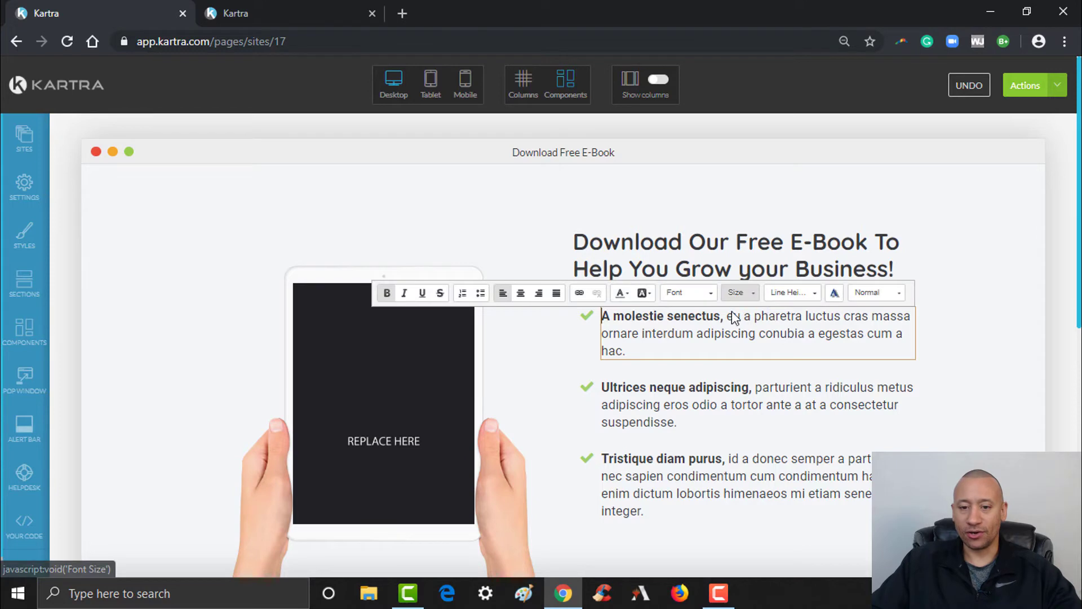
Replace the first bullet's bold lead-in with 'Lead Generation'
{"action": "left_click", "coordinate": [614, 315]}
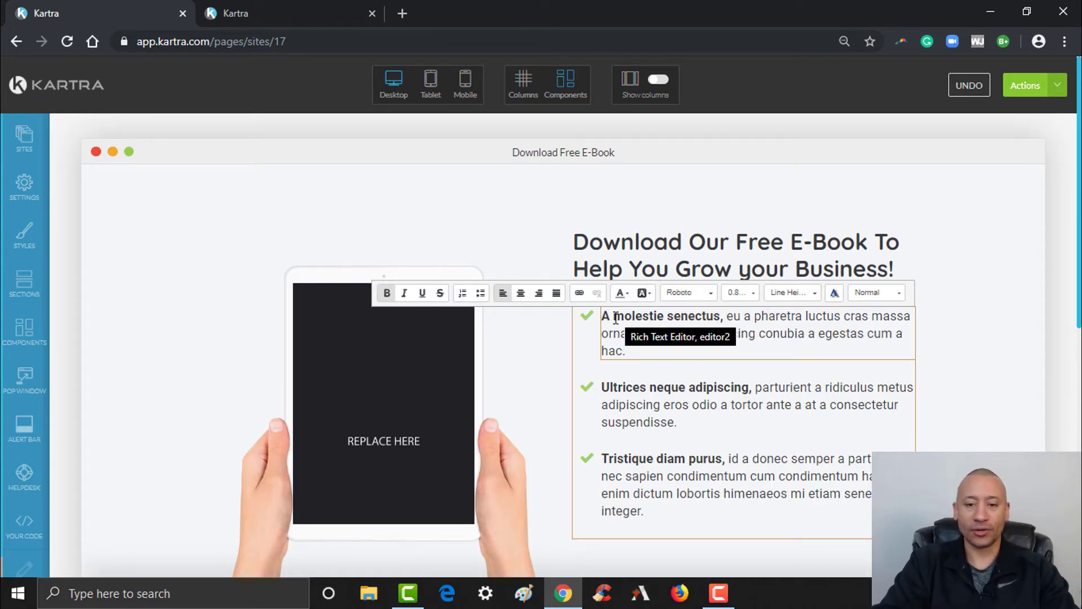
{"action": "type", "text": "H"}
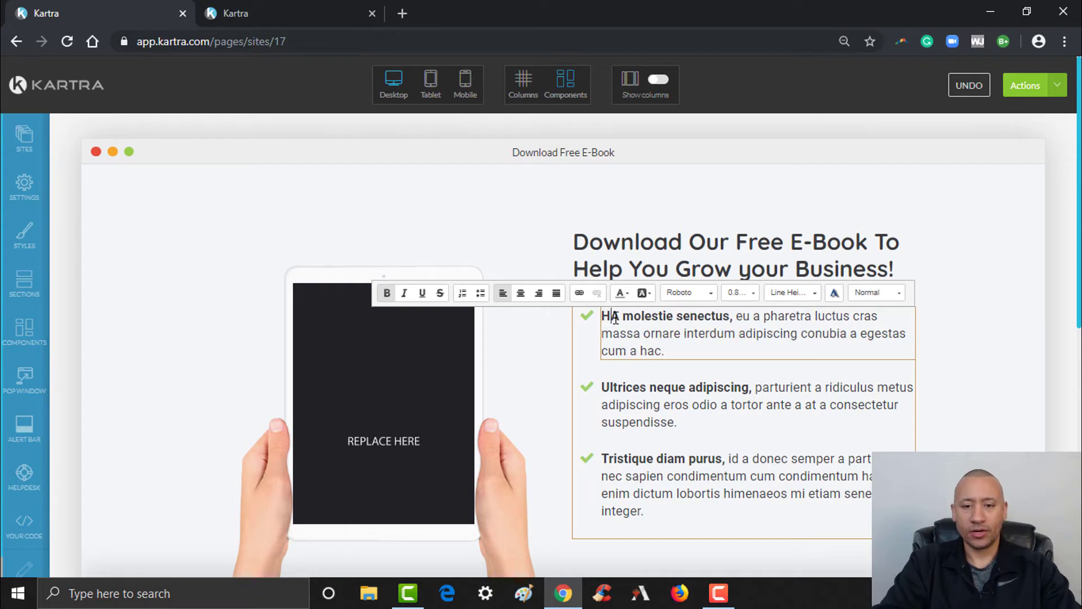
{"action": "key", "text": "BackSpace"}
{"action": "type", "text": "Lead Generat"}
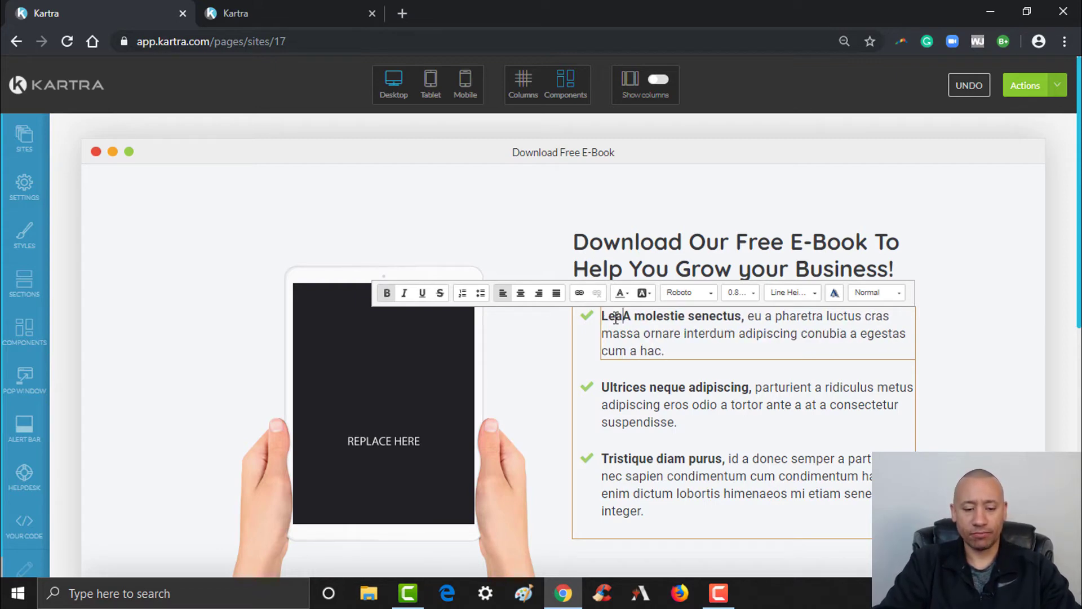
{"action": "type", "text": "ion"}
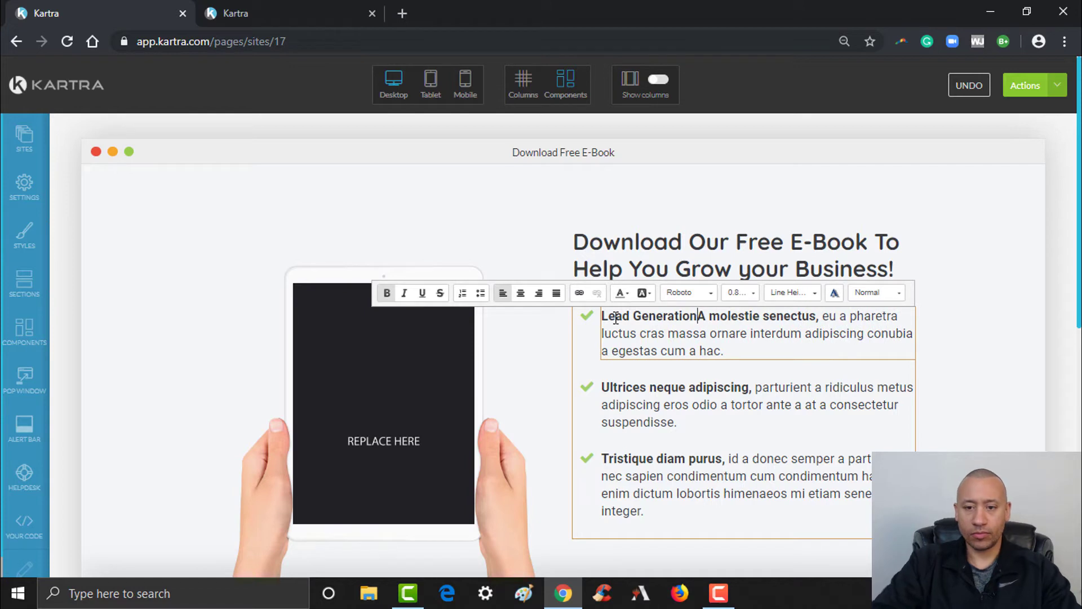
{"action": "key", "text": "Delete"}
{"action": "key", "text": "Delete"}
{"action": "key", "text": "Delete"}
{"action": "key", "text": "Delete"}
{"action": "key", "text": "Delete"}
{"action": "key", "text": "Delete"}
{"action": "key", "text": "Delete"}
{"action": "key", "text": "Delete"}
{"action": "key", "text": "Delete"}
{"action": "key", "text": "Delete"}
{"action": "key", "text": "Delete"}
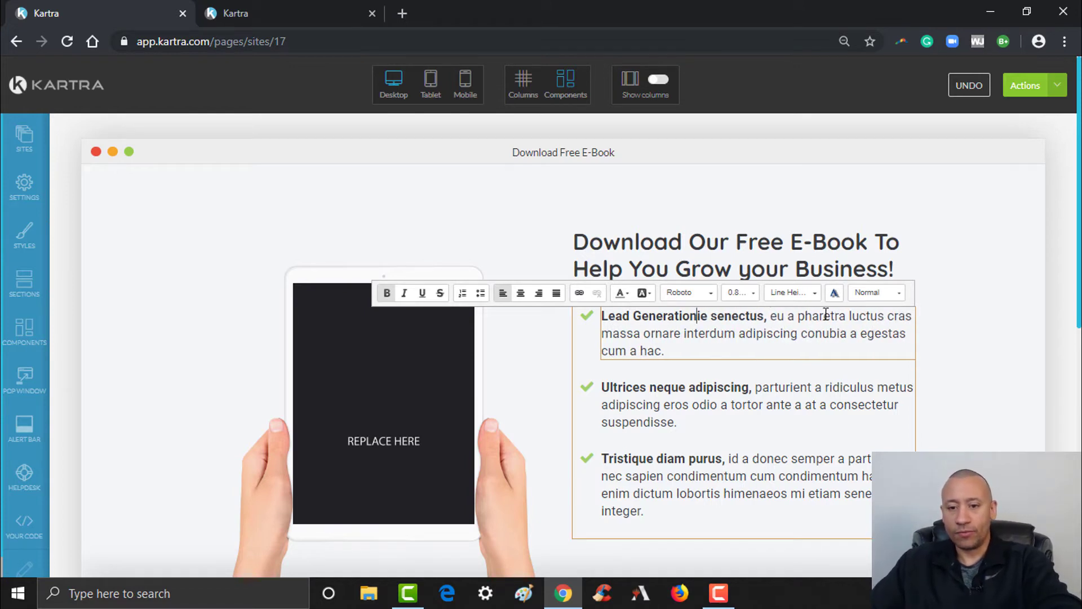
{"action": "key", "text": "Delete"}
{"action": "key", "text": "Delete"}
{"action": "key", "text": "Delete"}
{"action": "key", "text": "Delete"}
{"action": "key", "text": "Delete"}
{"action": "key", "text": "Delete"}
{"action": "key", "text": "Delete"}
{"action": "key", "text": "Delete"}
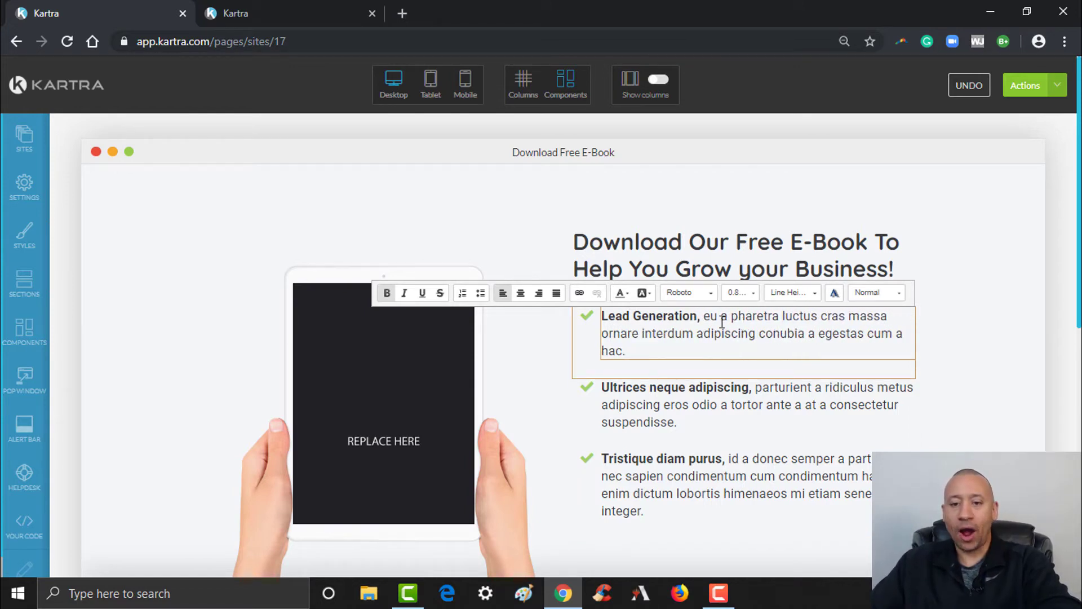
Replace its description with 'Learn How To Generate Leads Using Social Media'
{"action": "left_click_drag", "start_coordinate": [705, 316], "coordinate": [716, 345]}
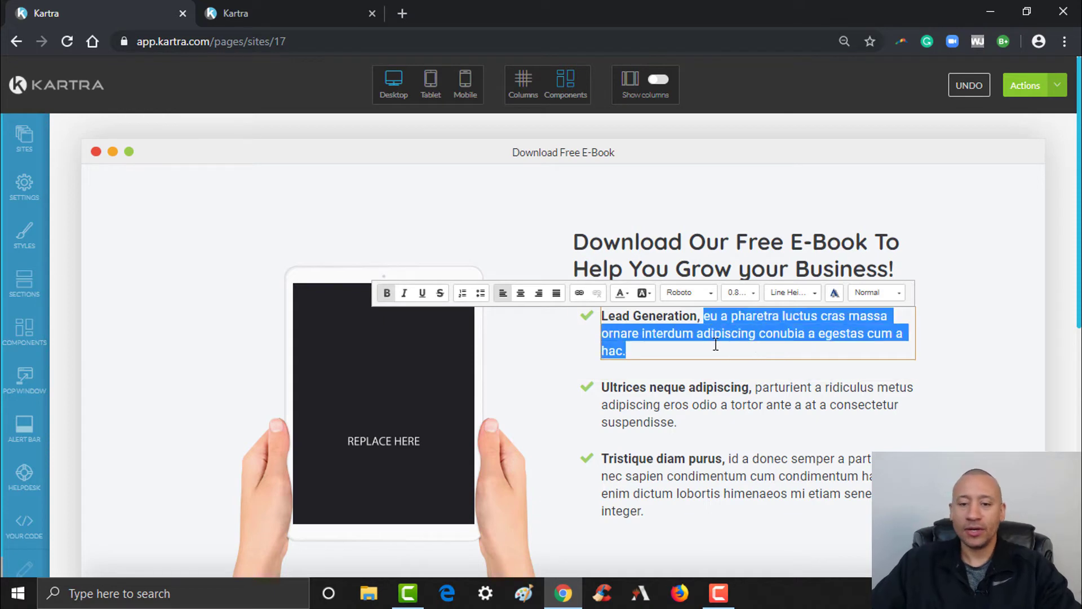
{"action": "type", "text": "Learn How to"}
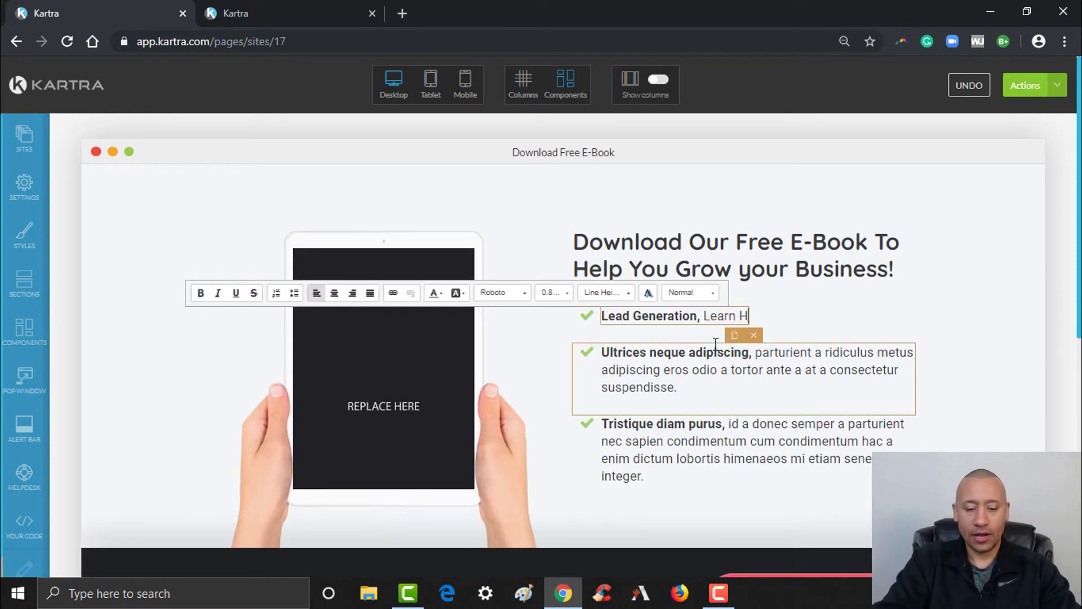
{"action": "key", "text": "BackSpace"}
{"action": "key", "text": "BackSpace"}
{"action": "type", "text": "To Gere"}
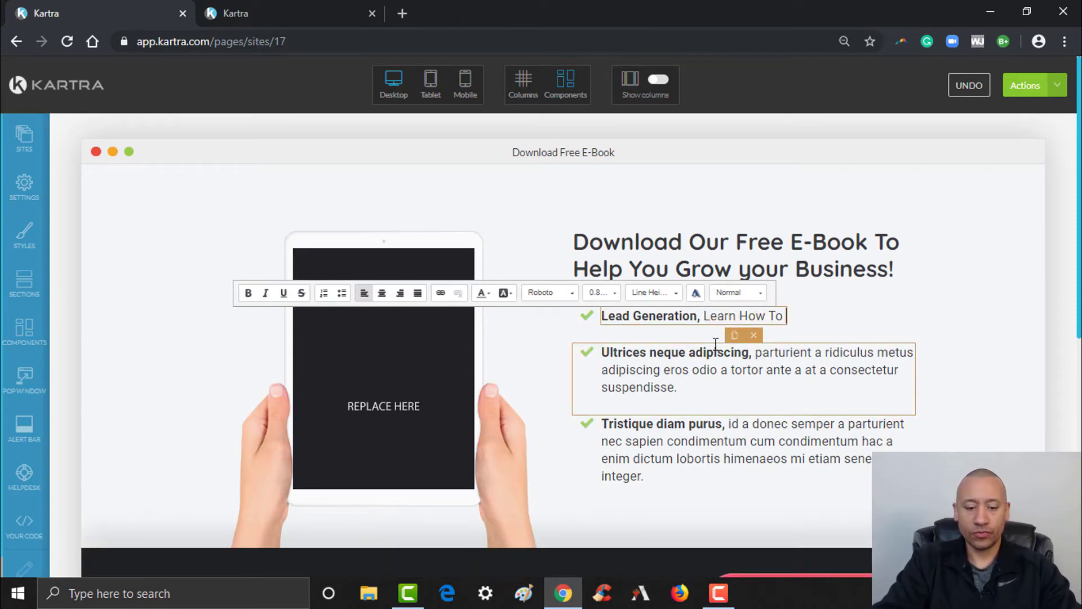
{"action": "key", "text": "BackSpace"}
{"action": "key", "text": "BackSpace"}
{"action": "type", "text": "nerate "}
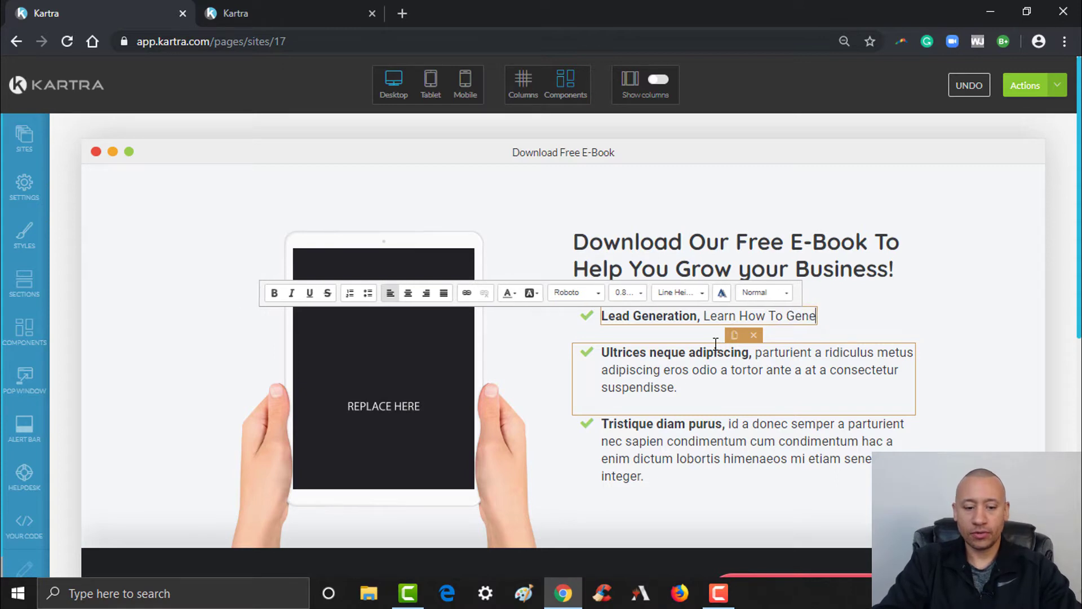
{"action": "type", "text": "Leads "}
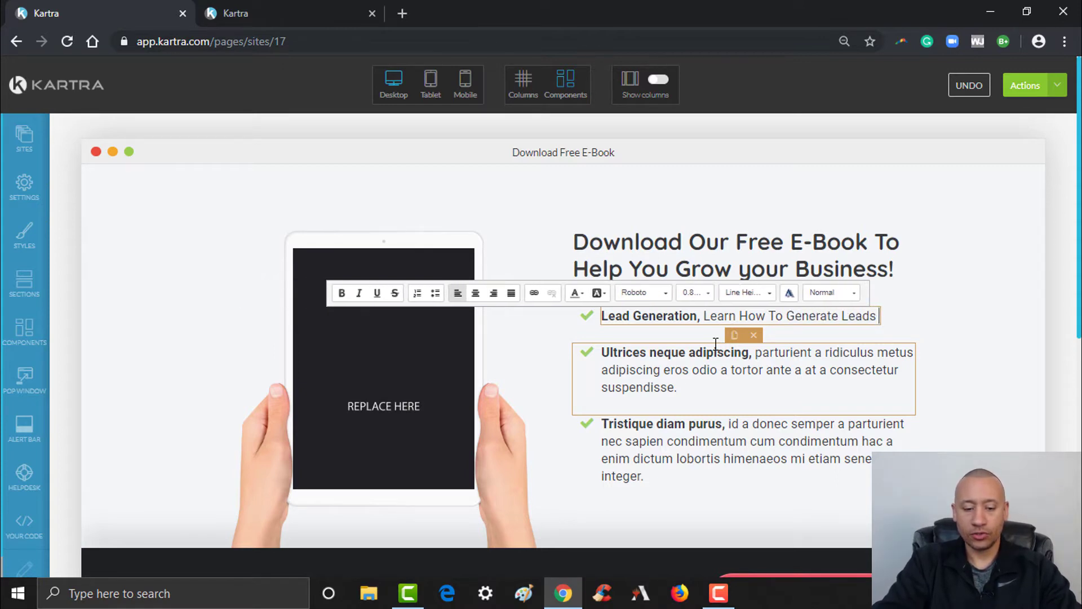
{"action": "type", "text": "Using Social Med"}
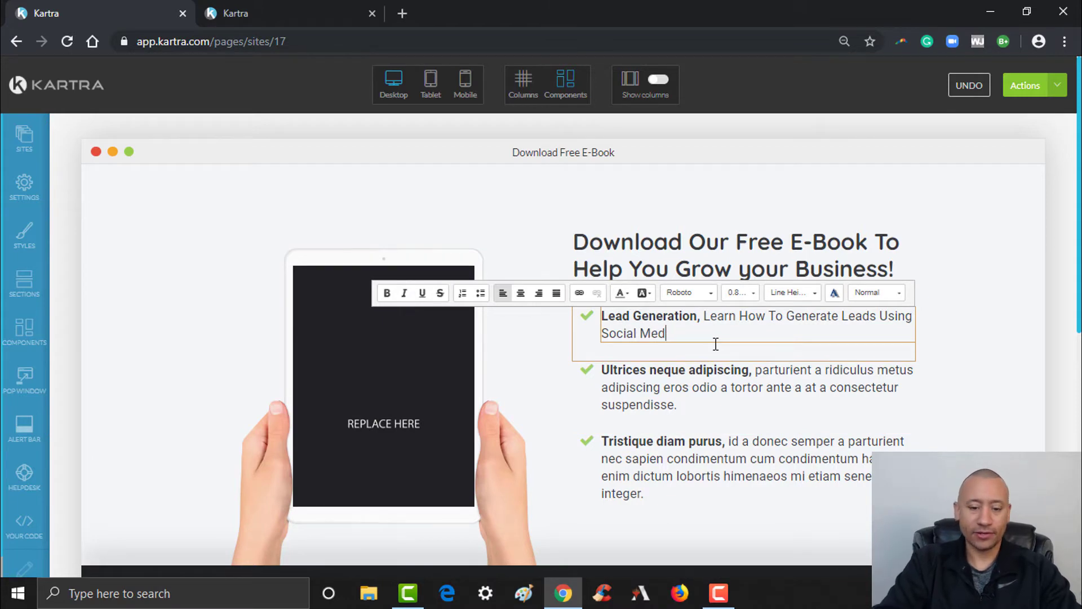
{"action": "type", "text": "ia"}
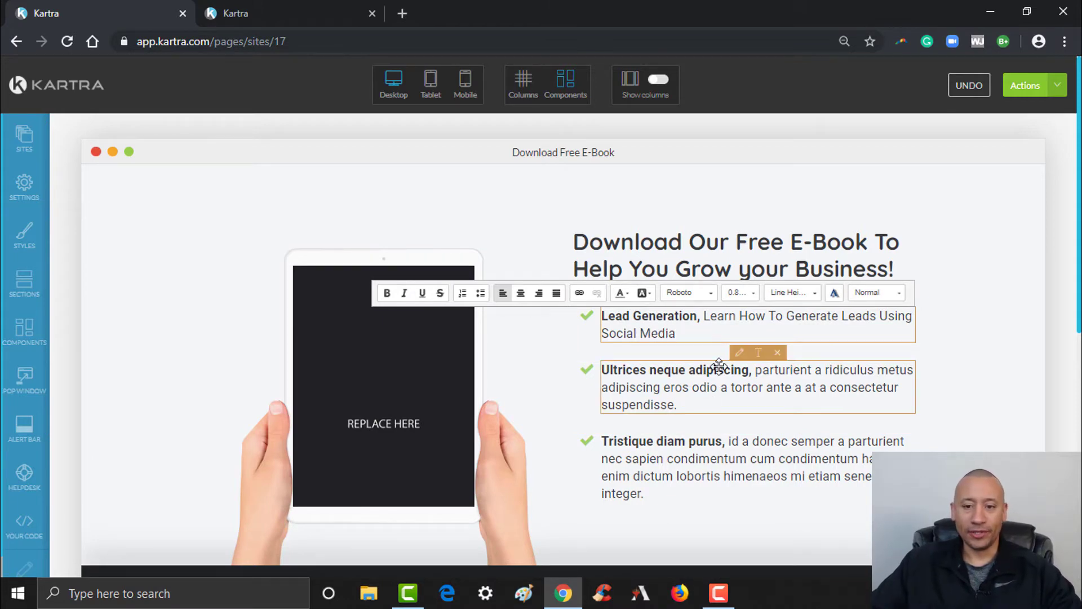
Give the second bullet the heading 'Qualifying Customers' and description 'Learn How To Property Screen Your…'
{"action": "left_click", "coordinate": [749, 350]}
{"action": "left_click", "coordinate": [638, 376]}
{"action": "left_click_drag", "start_coordinate": [749, 371], "coordinate": [604, 376]}
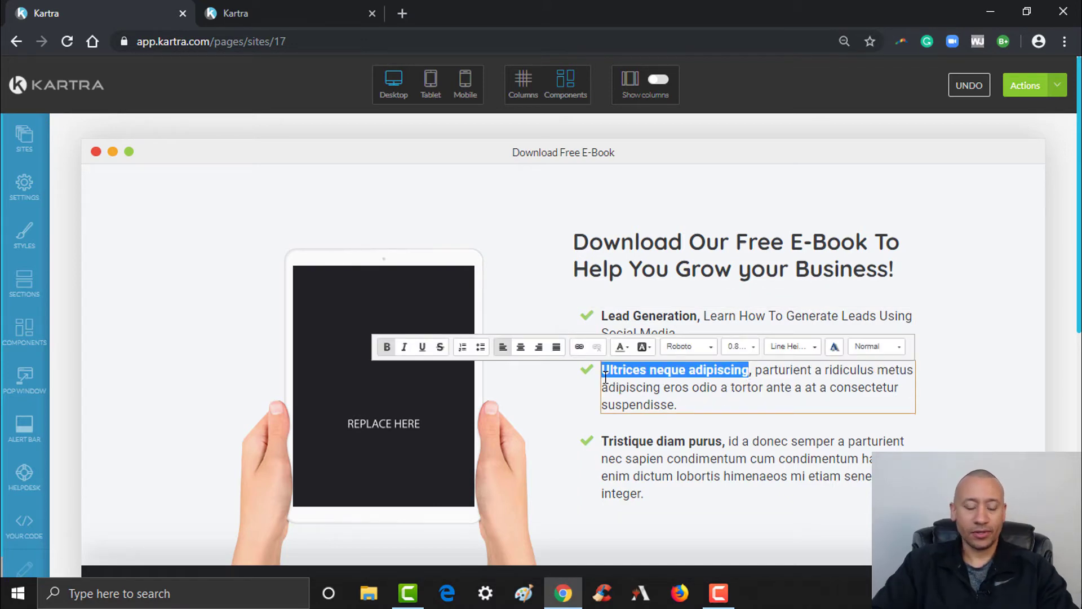
{"action": "type", "text": "Qualifying "}
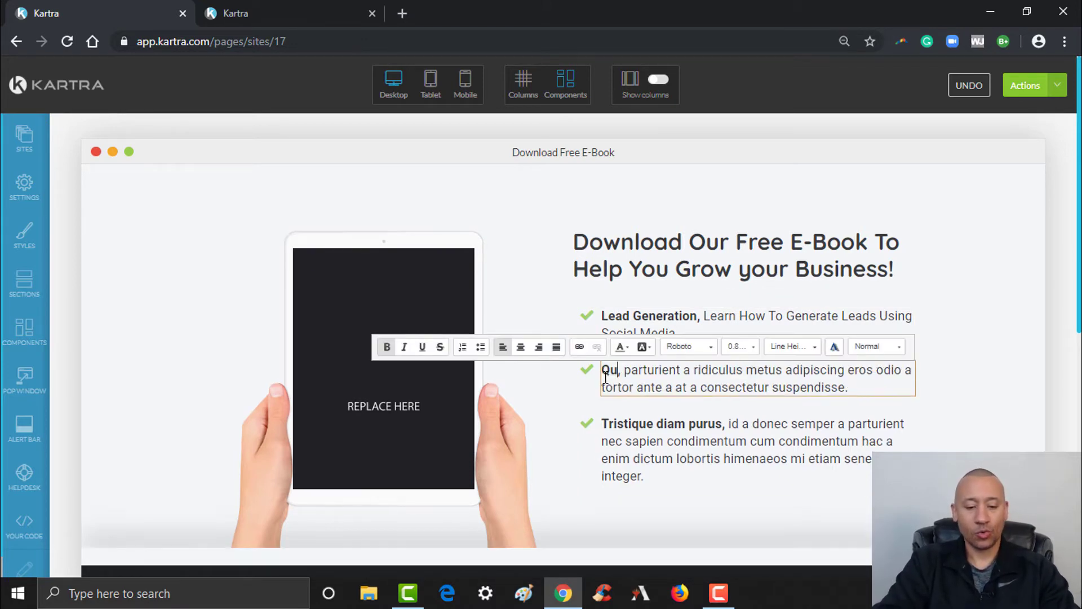
{"action": "type", "text": "Customers"}
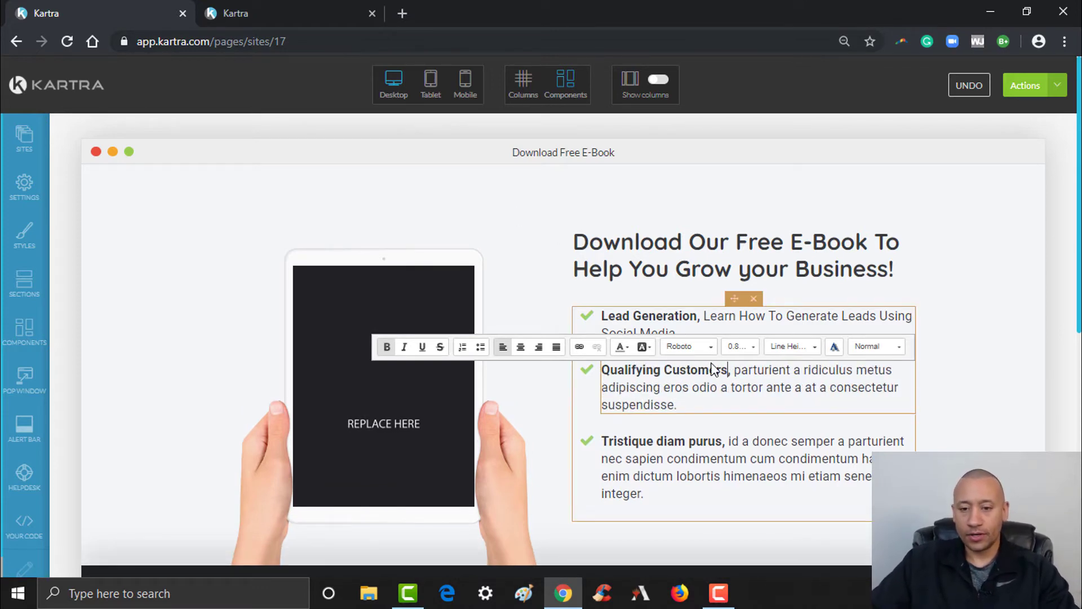
{"action": "left_click_drag", "start_coordinate": [733, 370], "coordinate": [749, 401]}
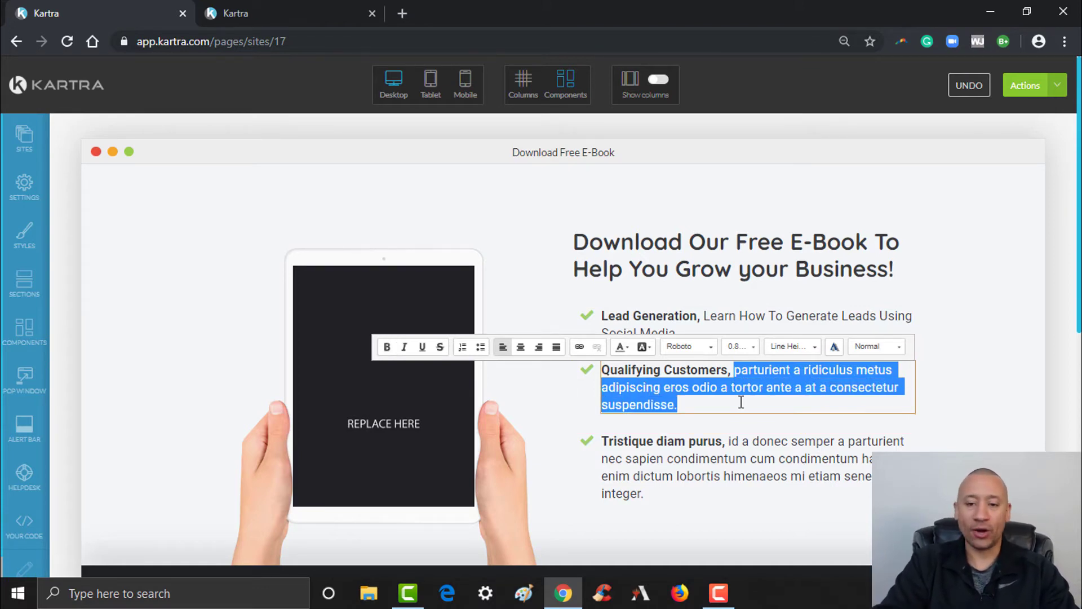
{"action": "type", "text": "Lea"}
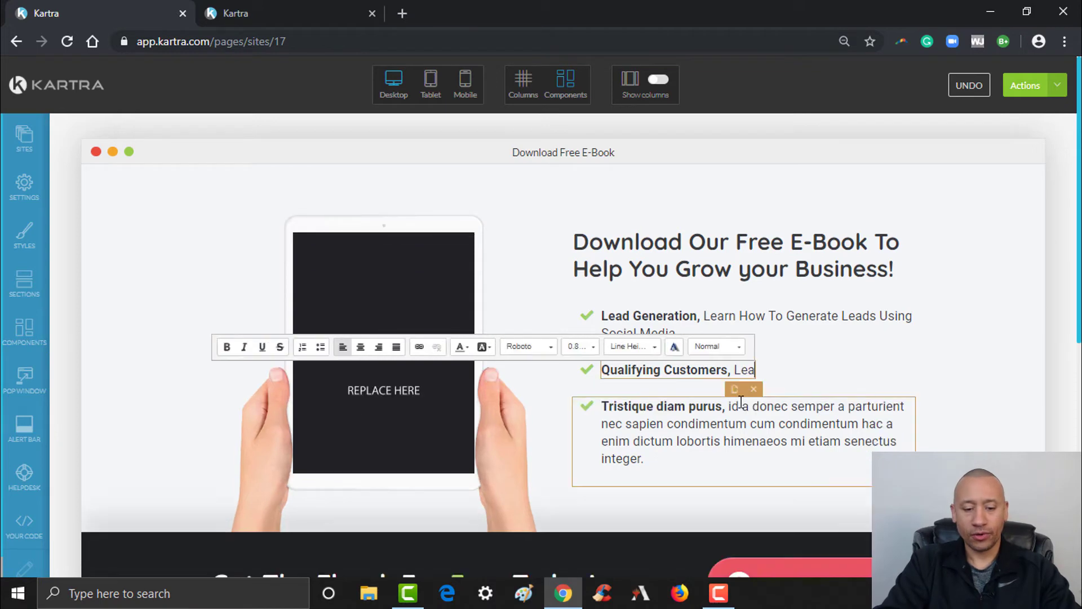
{"action": "type", "text": "rn How To"}
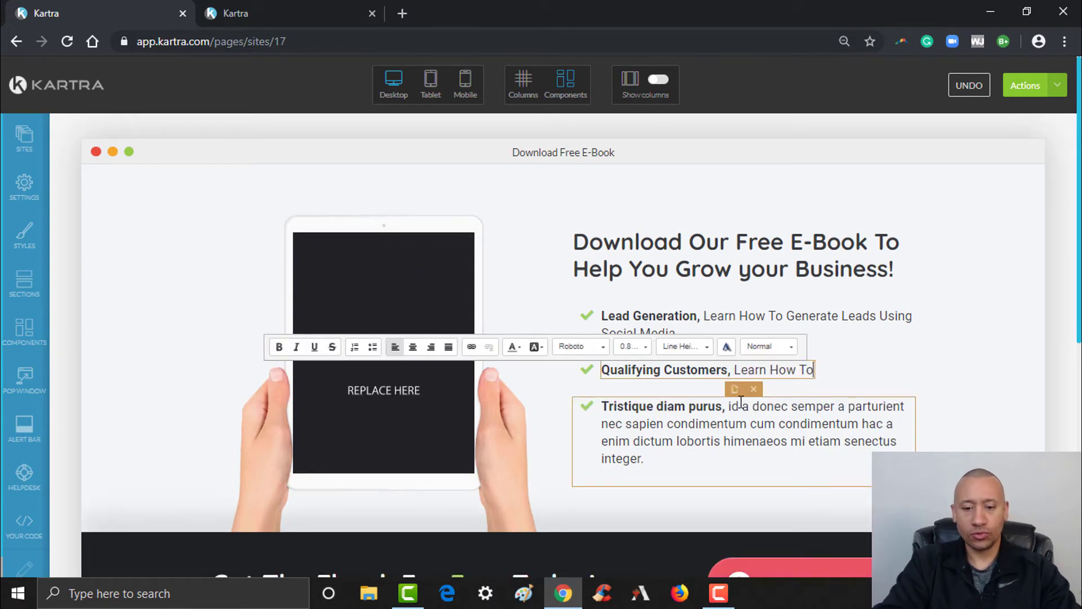
{"action": "type", "text": " Property"}
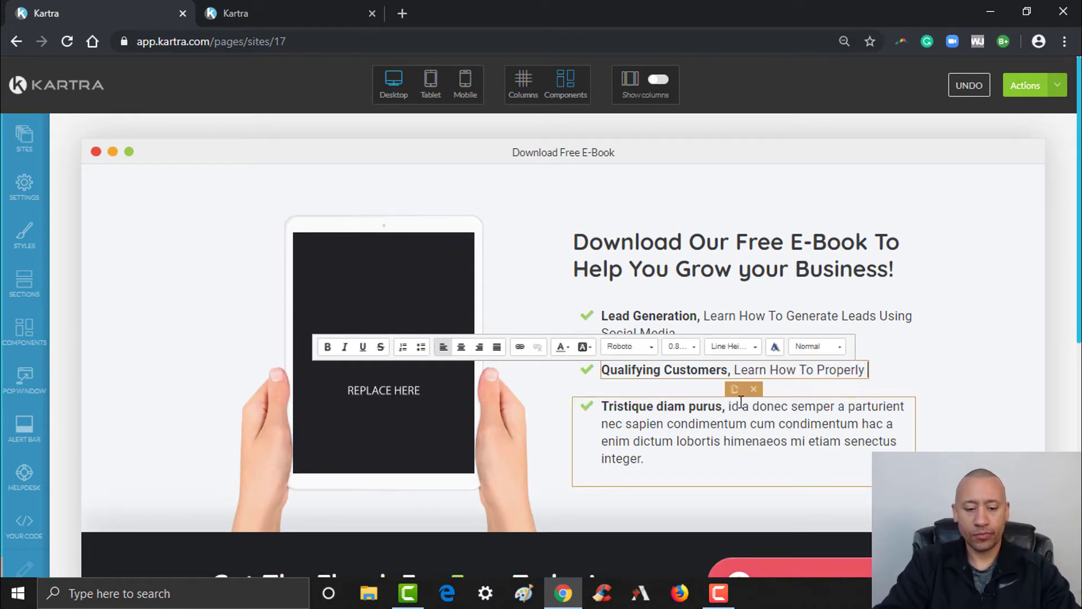
{"action": "type", "text": " Screen Your Customers"}
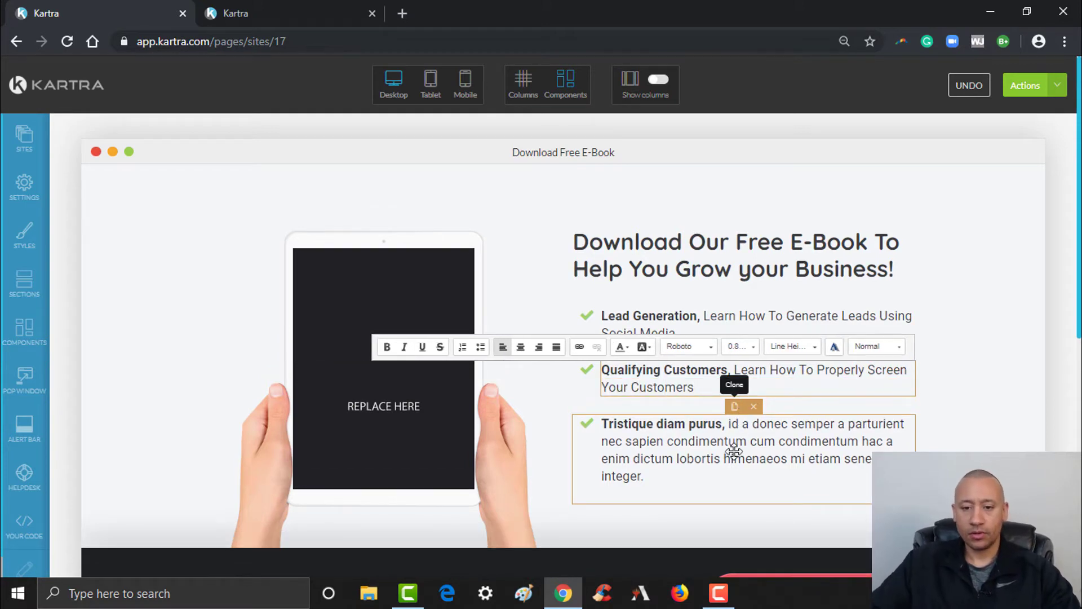
Give the third bullet the lead-in 'Book More Strategy Calls' and description 'Learn Our 4 Step Process To…'
{"action": "left_click", "coordinate": [634, 423]}
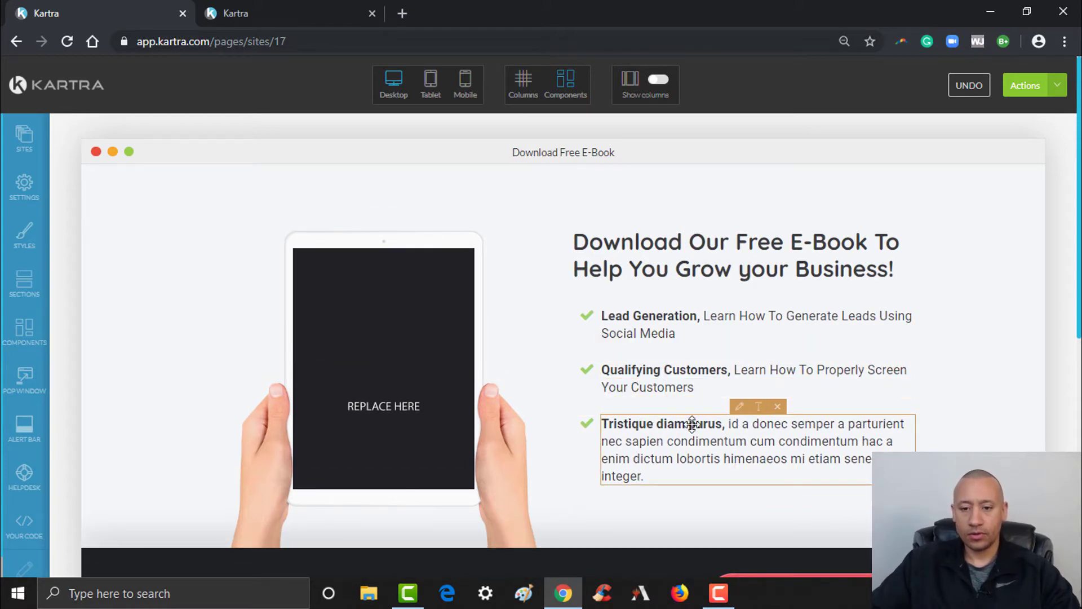
{"action": "left_click", "coordinate": [762, 416]}
{"action": "left_click_drag", "start_coordinate": [722, 424], "coordinate": [611, 425]}
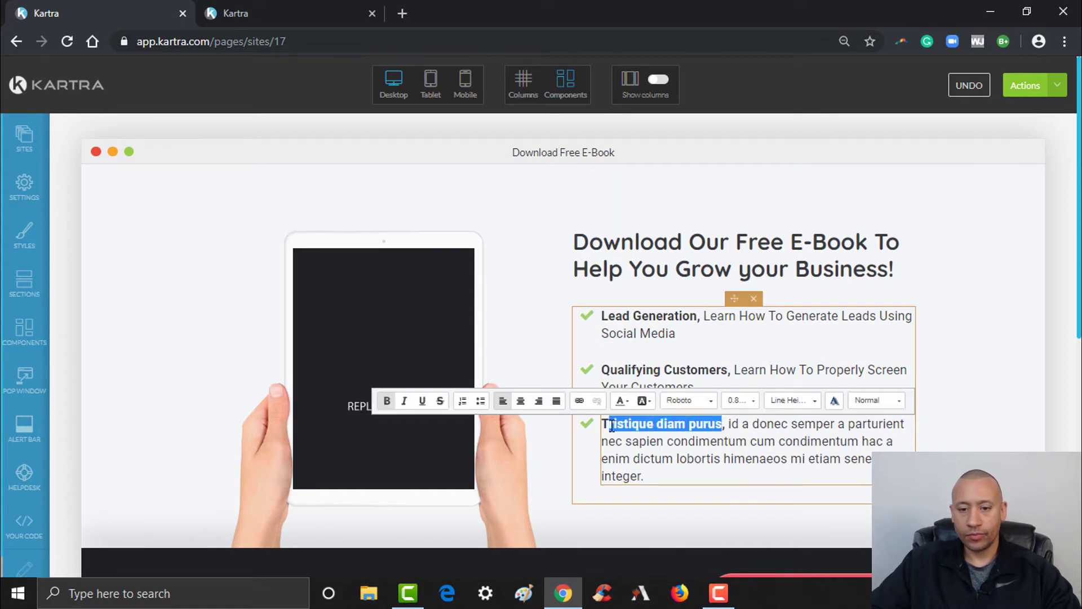
{"action": "type", "text": "Book "}
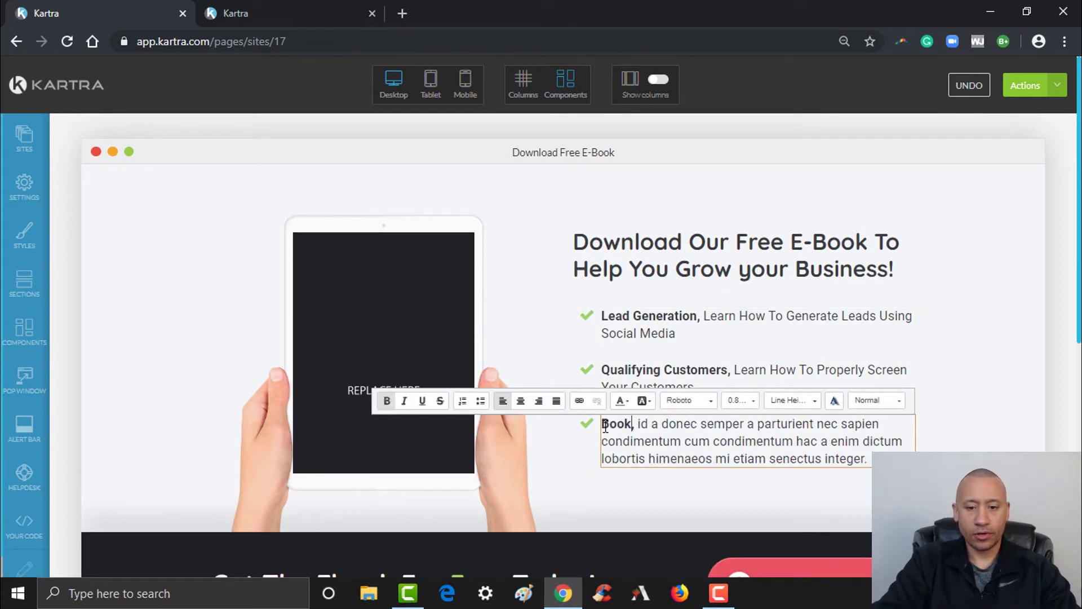
{"action": "type", "text": "More Strate"}
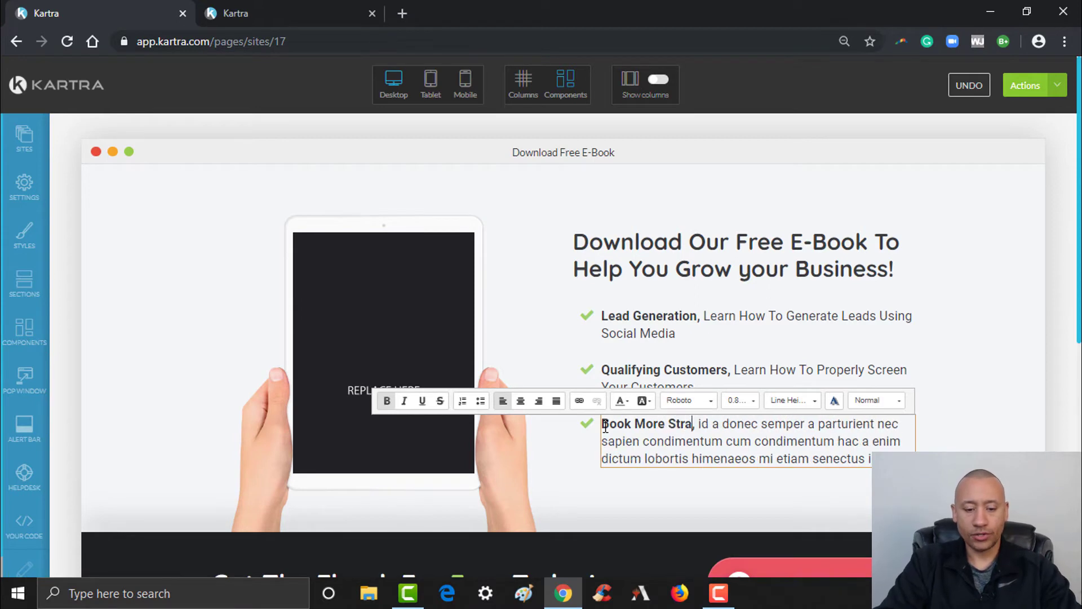
{"action": "type", "text": "gy Calls"}
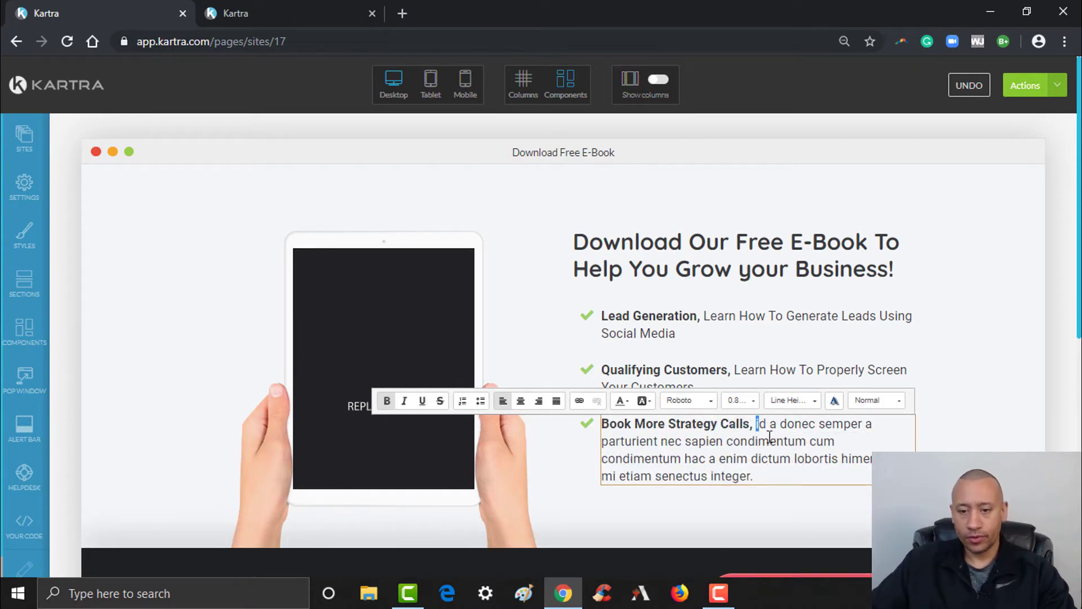
{"action": "left_click_drag", "start_coordinate": [758, 423], "coordinate": [785, 480]}
{"action": "type", "text": "Learn "}
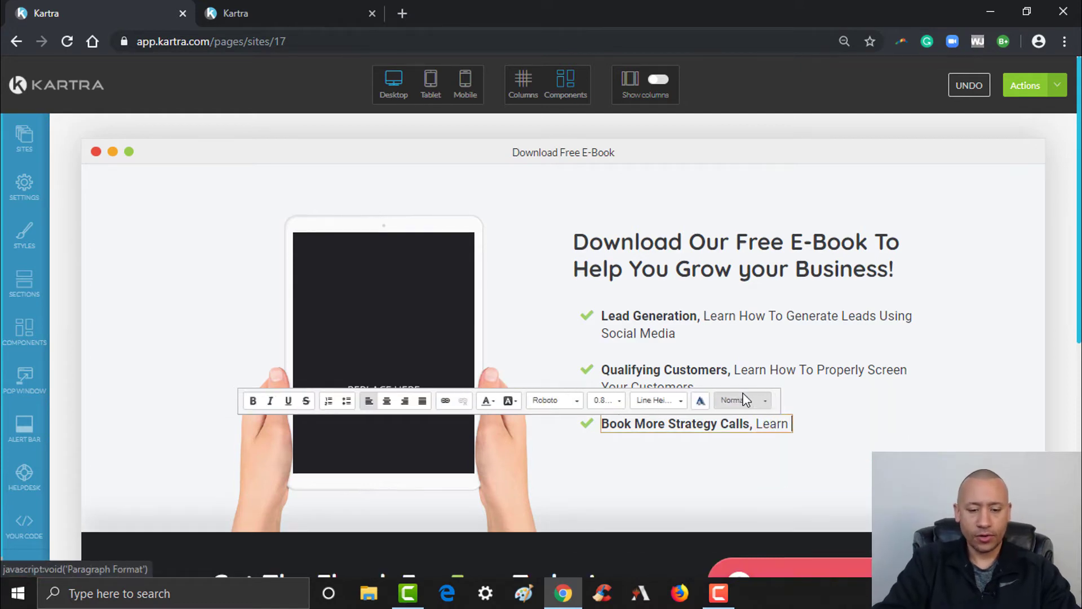
{"action": "type", "text": "Our Process"}
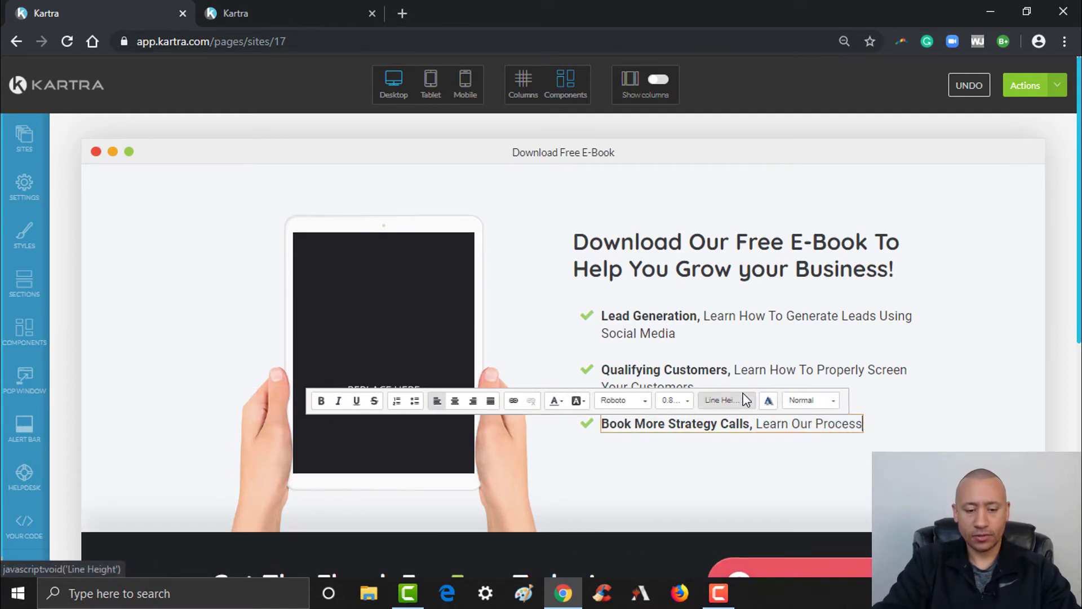
{"action": "key", "text": "BackSpace"}
{"action": "key", "text": "BackSpace"}
{"action": "key", "text": "BackSpace"}
{"action": "key", "text": "BackSpace"}
{"action": "key", "text": "BackSpace"}
{"action": "key", "text": "BackSpace"}
{"action": "key", "text": "BackSpace"}
{"action": "key", "text": "BackSpace"}
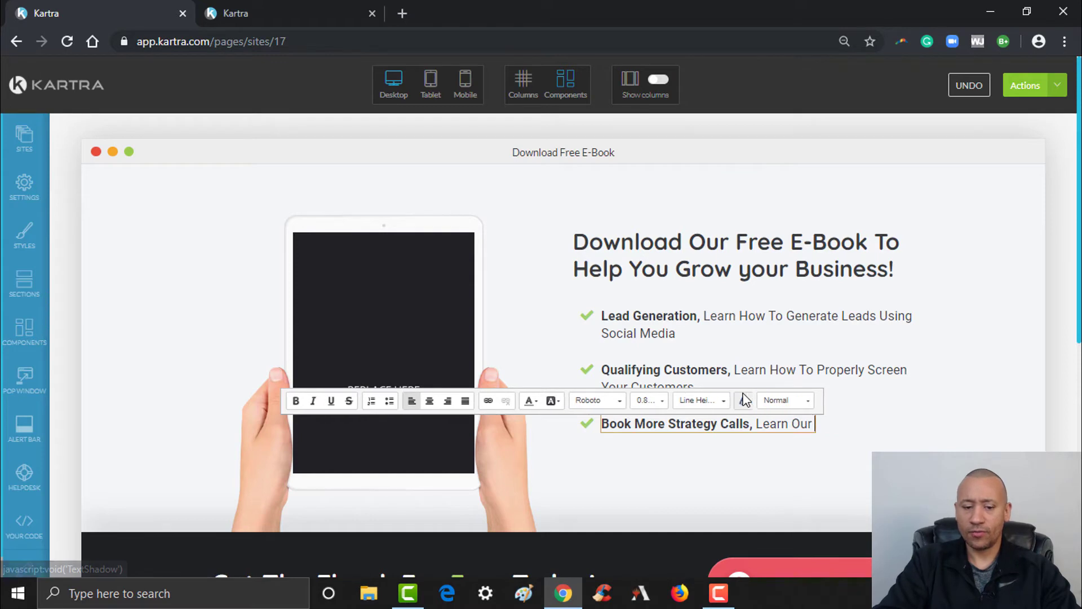
{"action": "type", "text": "4 S"}
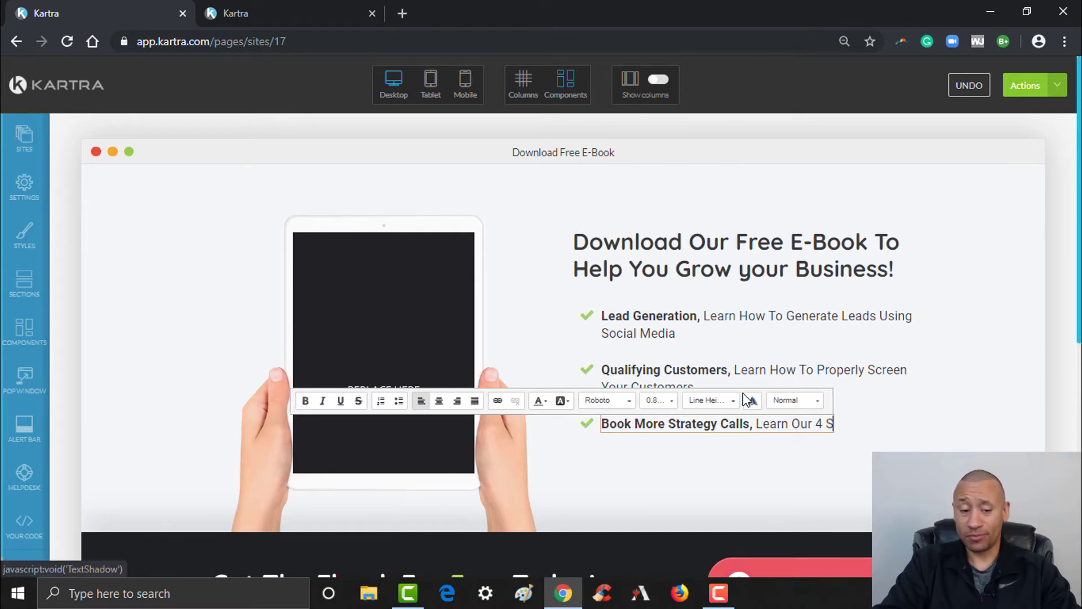
{"action": "type", "text": "tep Process To Keep Your Calendar Full!"}
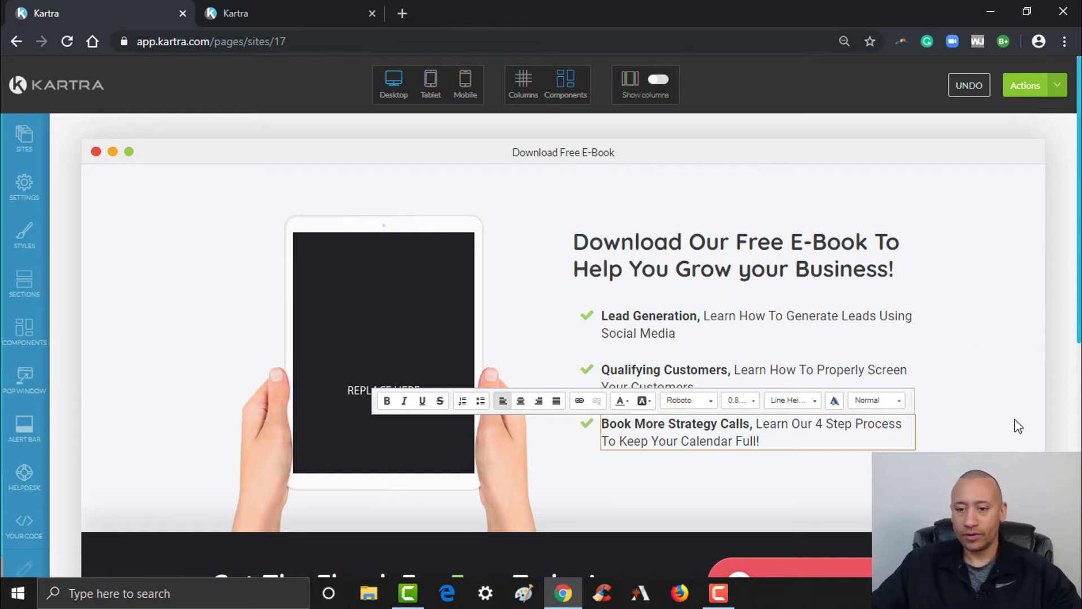
{"action": "left_click", "coordinate": [1059, 371]}
{"action": "scroll", "coordinate": [1060, 370], "scroll_direction": "down", "scroll_amount": 1}
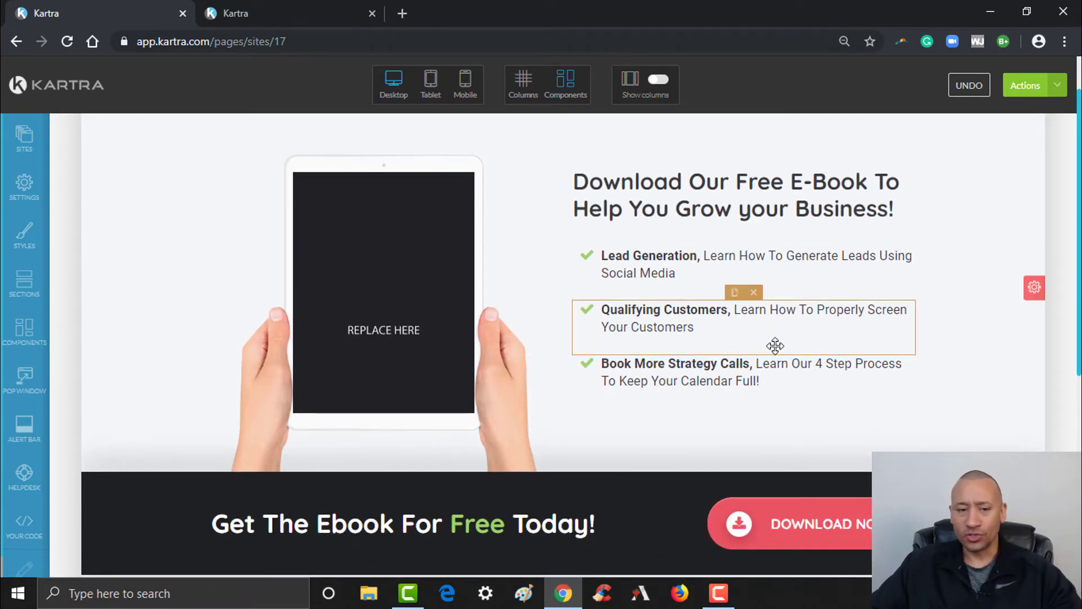
{"action": "mouse_move", "coordinate": [370, 270]}
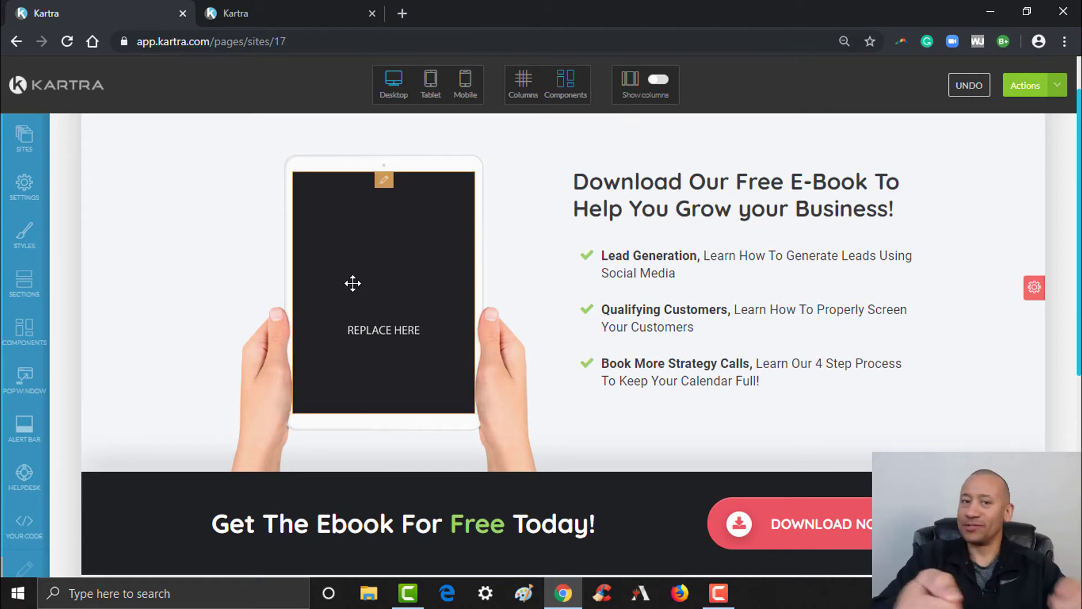
{"action": "mouse_move", "coordinate": [413, 261]}
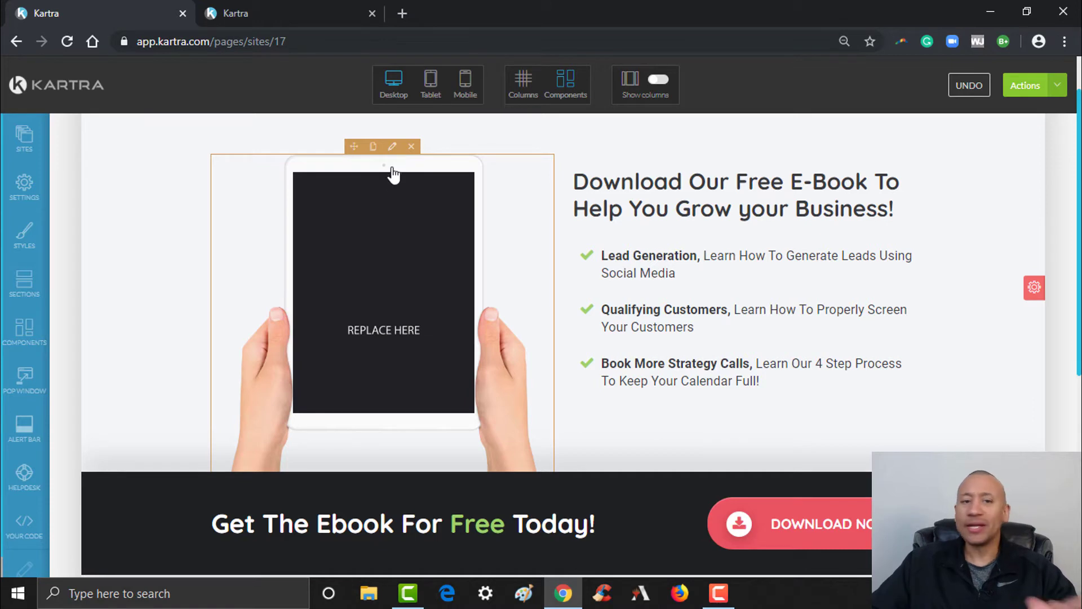
{"action": "left_click", "coordinate": [392, 148]}
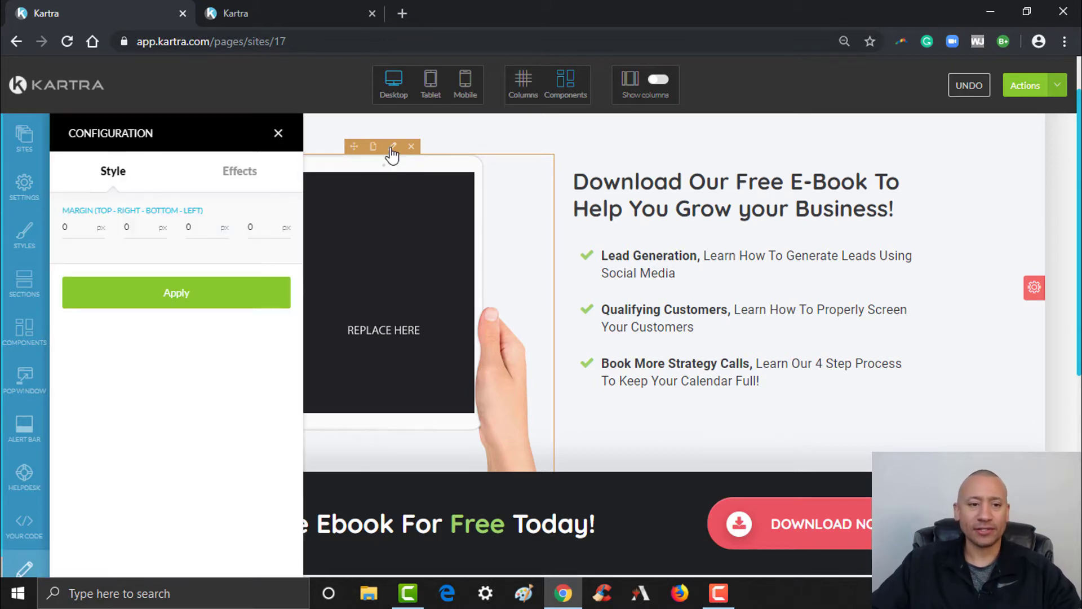
{"action": "left_click", "coordinate": [227, 172]}
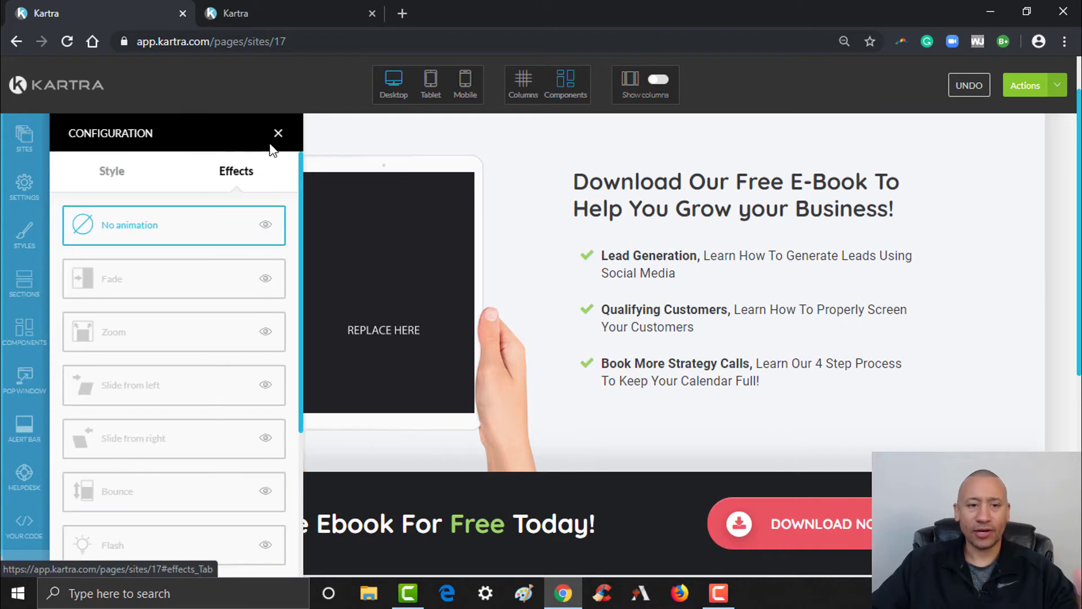
{"action": "left_click", "coordinate": [279, 134]}
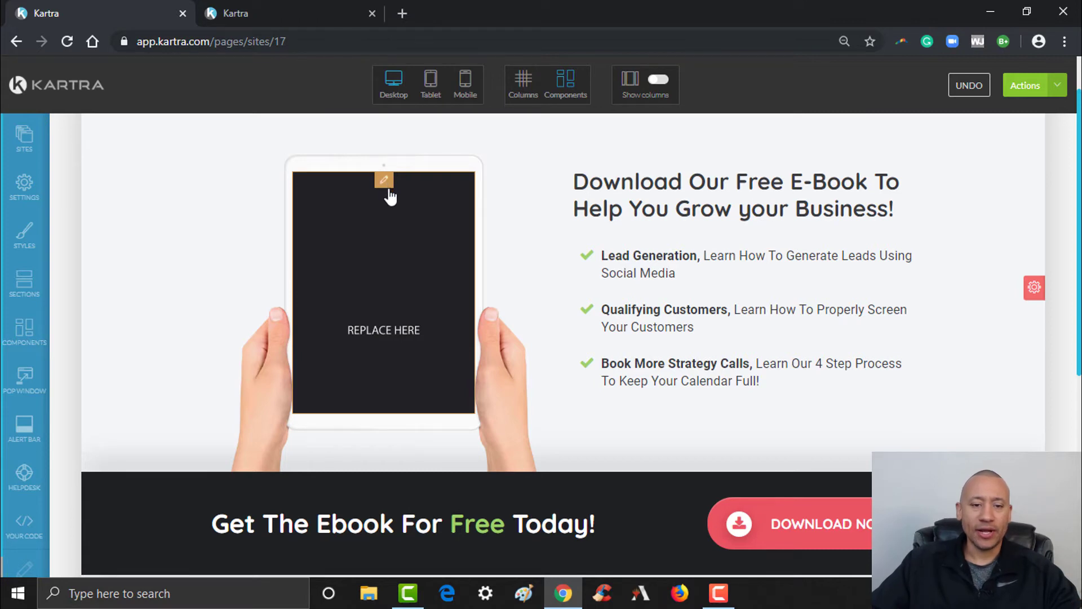
Search the Image Library for 'book' and apply the open-book misty forest photo to the tablet
{"action": "left_click", "coordinate": [380, 327]}
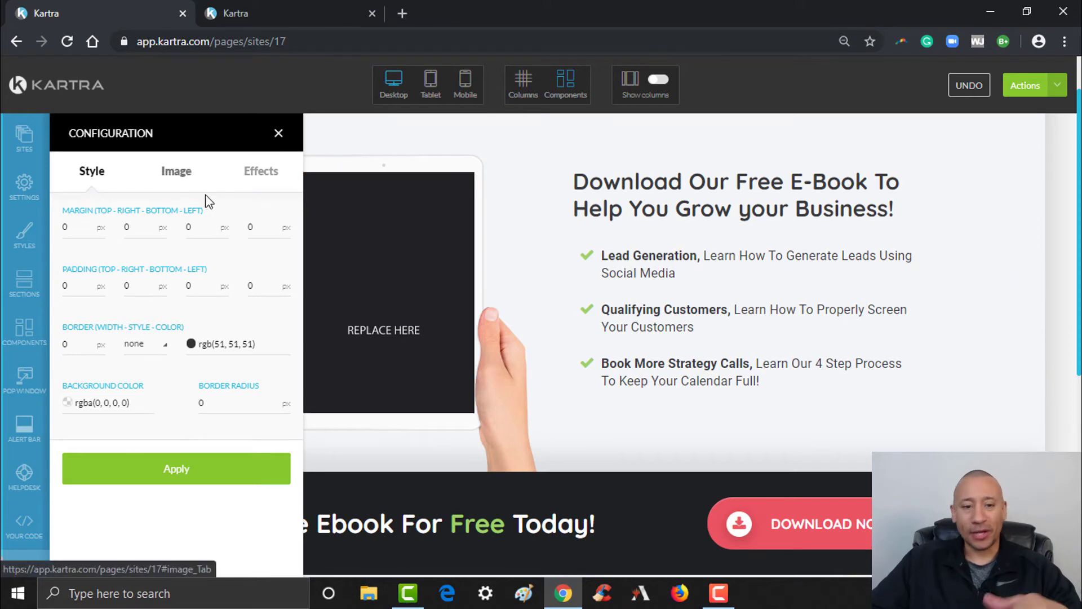
{"action": "left_click", "coordinate": [179, 175]}
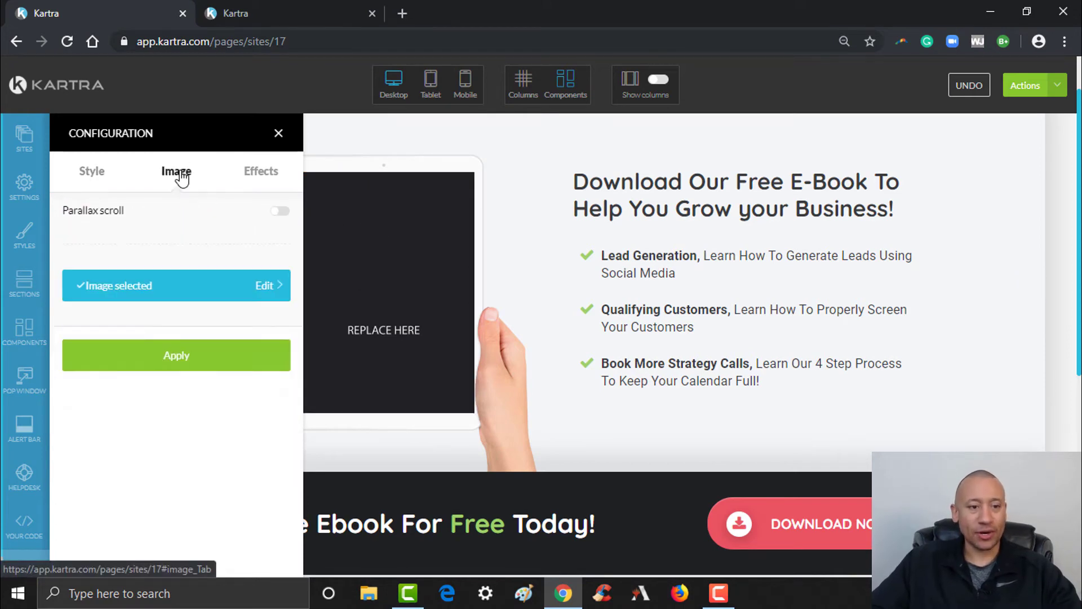
{"action": "left_click", "coordinate": [275, 288]}
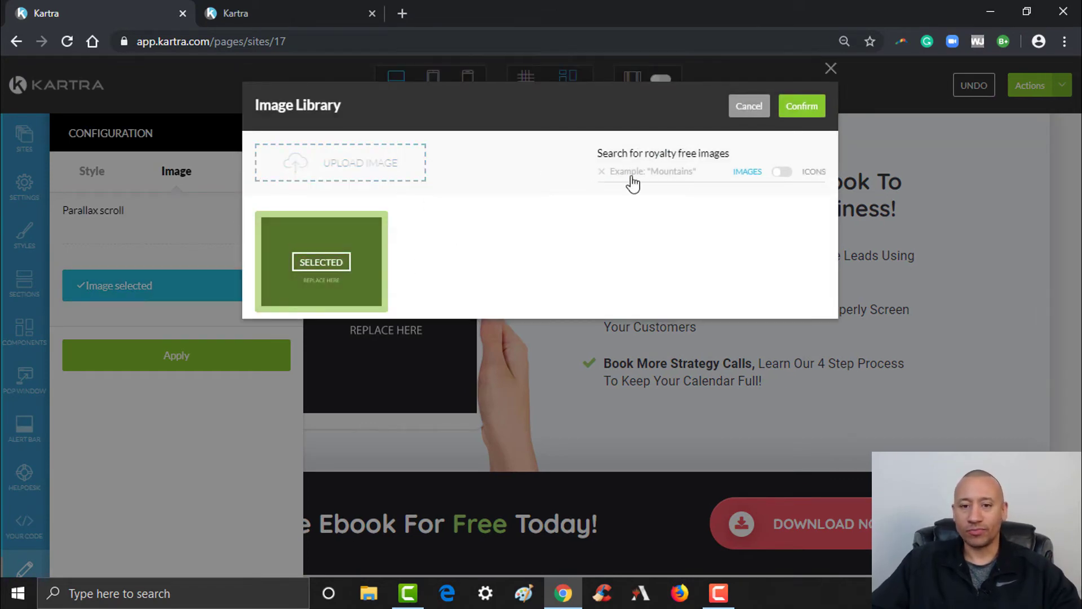
{"action": "left_click", "coordinate": [672, 169]}
{"action": "type", "text": "book"}
{"action": "key", "text": "Return"}
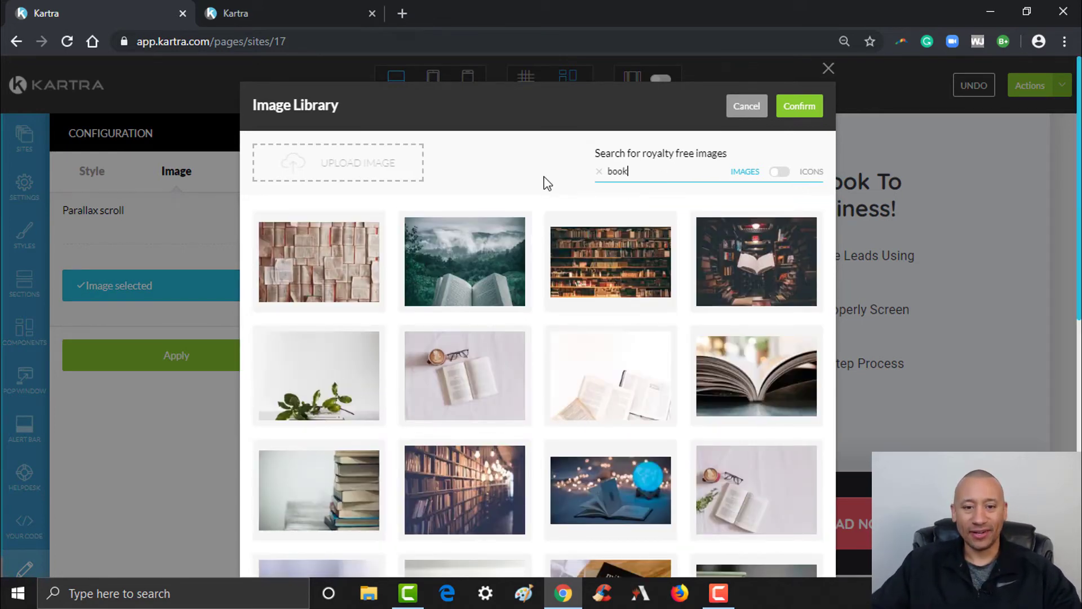
{"action": "mouse_move", "coordinate": [499, 238]}
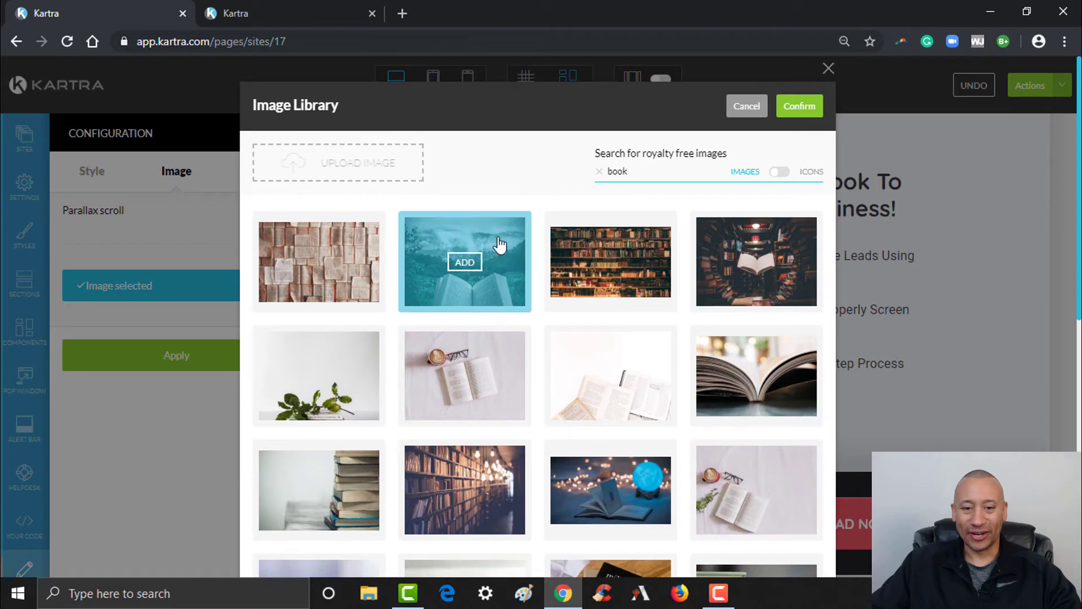
{"action": "left_click", "coordinate": [468, 264]}
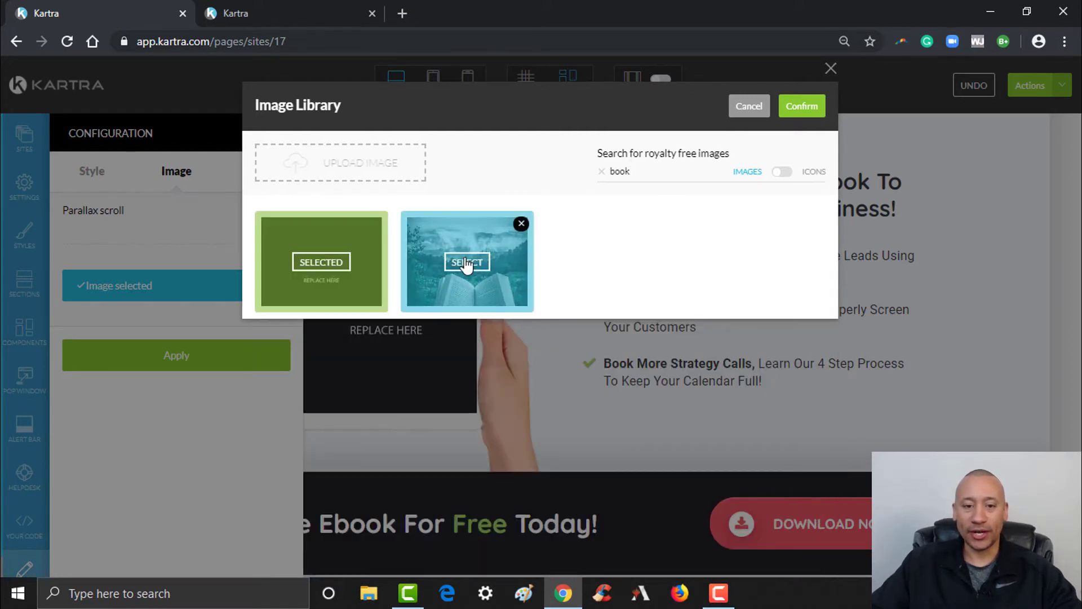
{"action": "left_click", "coordinate": [467, 262]}
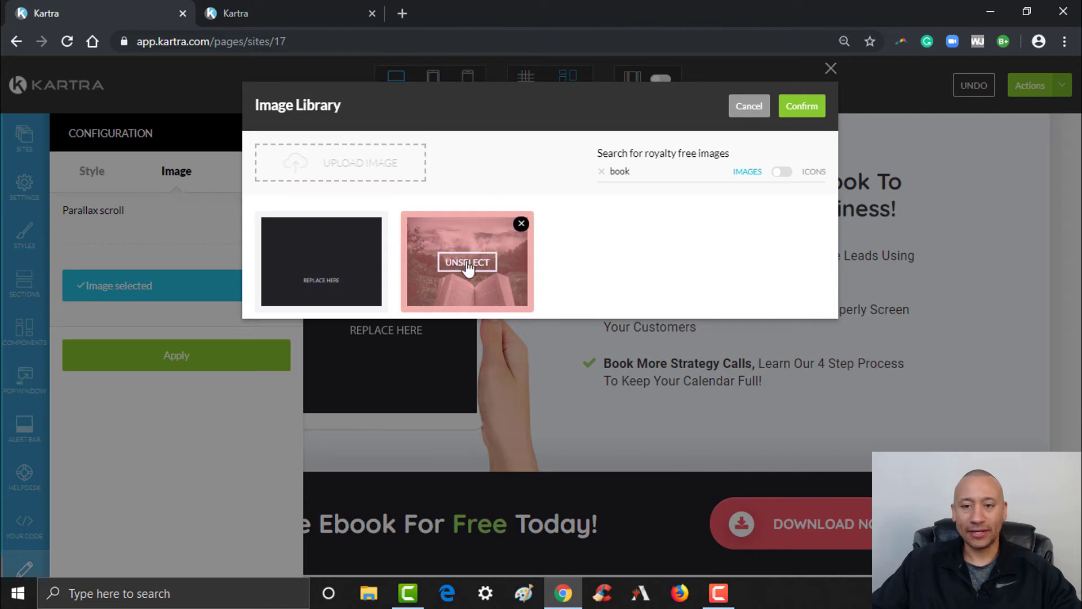
{"action": "left_click", "coordinate": [805, 108]}
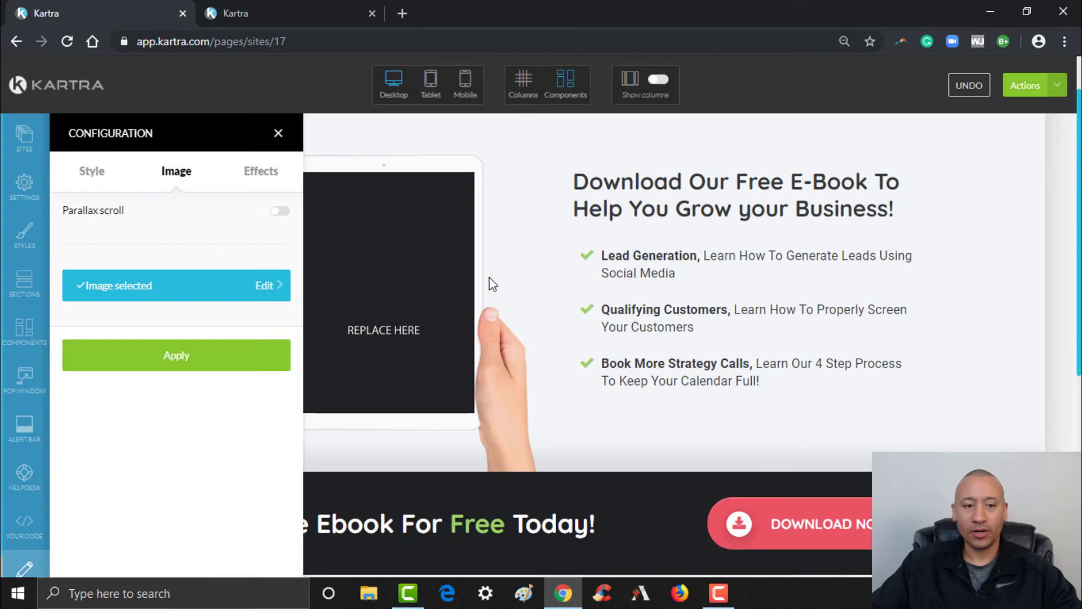
{"action": "left_click", "coordinate": [204, 365]}
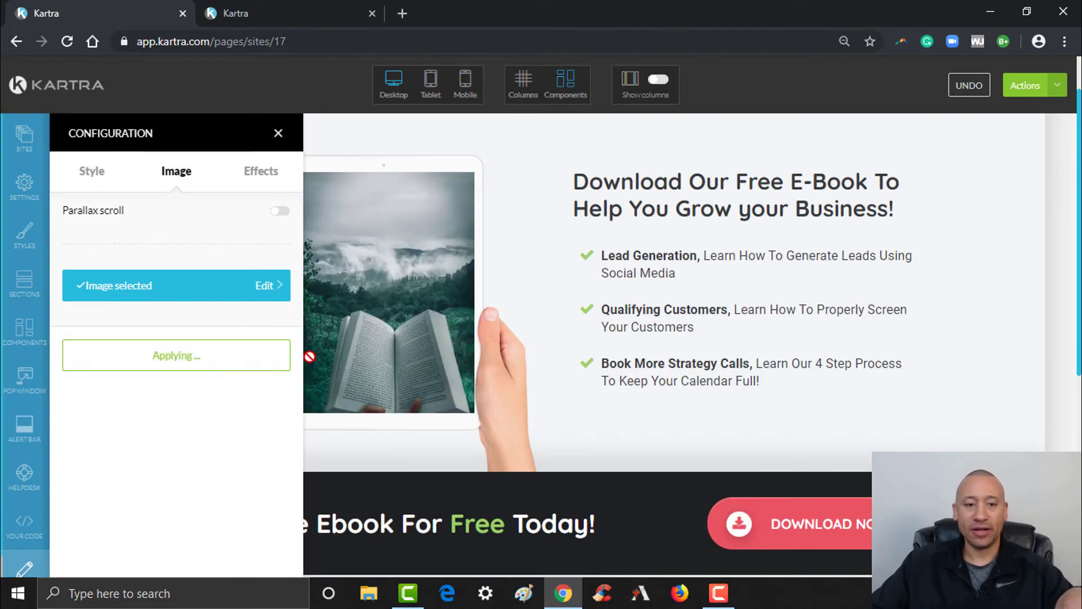
{"action": "left_click", "coordinate": [280, 137]}
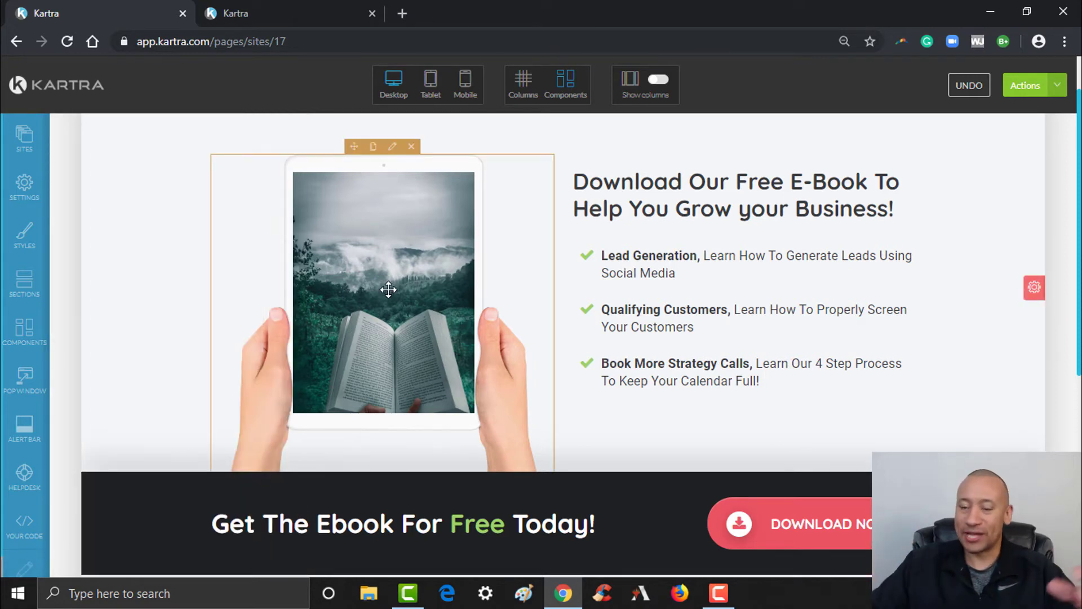
{"action": "scroll", "coordinate": [564, 293], "scroll_direction": "down", "scroll_amount": 1}
{"action": "scroll", "coordinate": [563, 344], "scroll_direction": "down", "scroll_amount": 2}
{"action": "scroll", "coordinate": [564, 344], "scroll_direction": "up", "scroll_amount": 4}
{"action": "scroll", "coordinate": [123, 432], "scroll_direction": "down", "scroll_amount": 3}
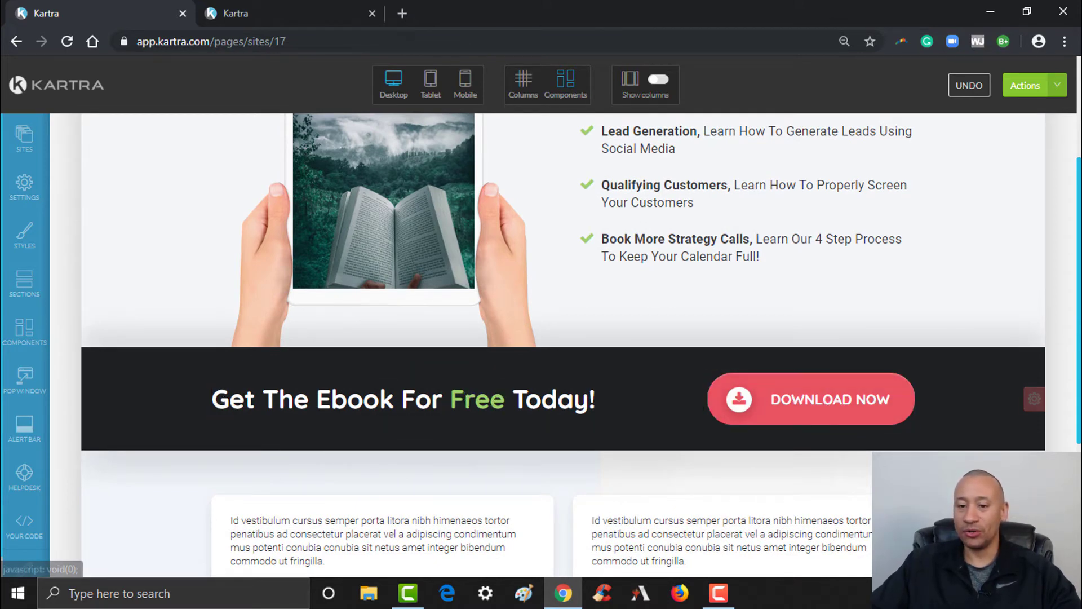
{"action": "scroll", "coordinate": [257, 344], "scroll_direction": "down", "scroll_amount": 4}
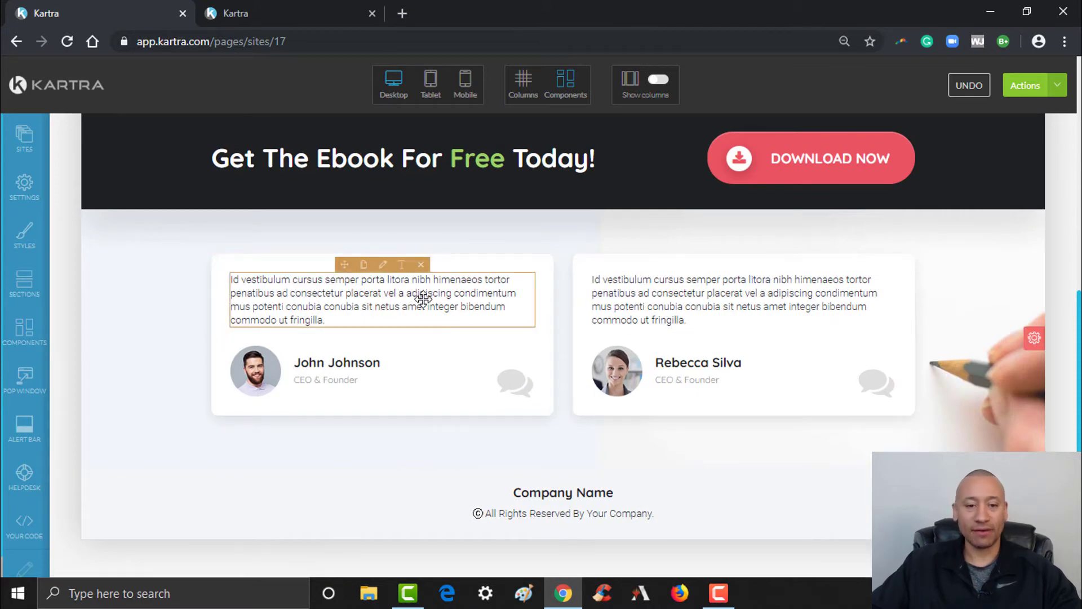
{"action": "mouse_move", "coordinate": [413, 269]}
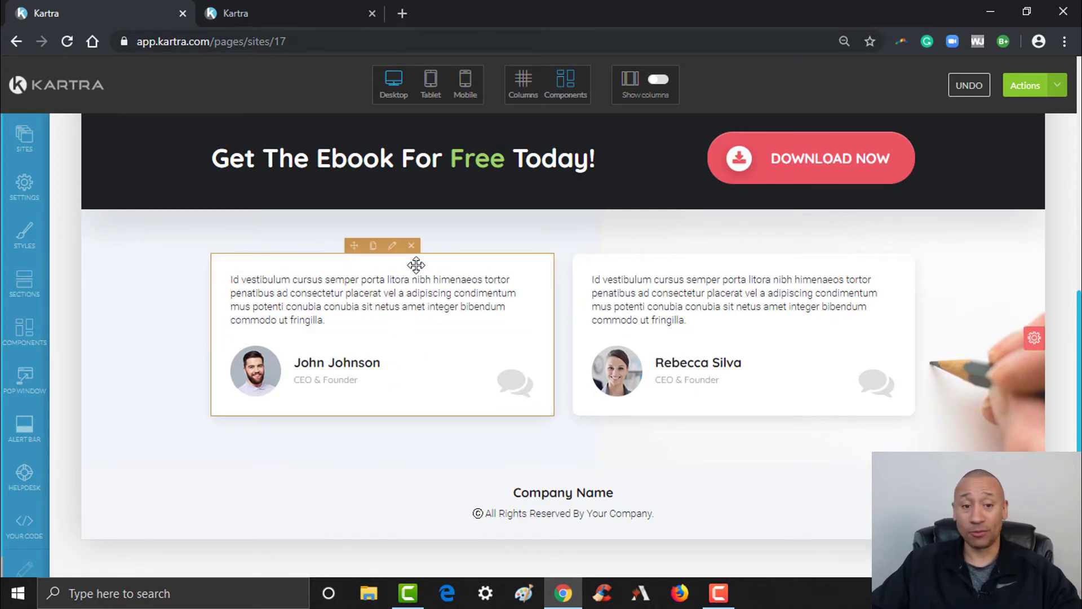
{"action": "left_click", "coordinate": [414, 246]}
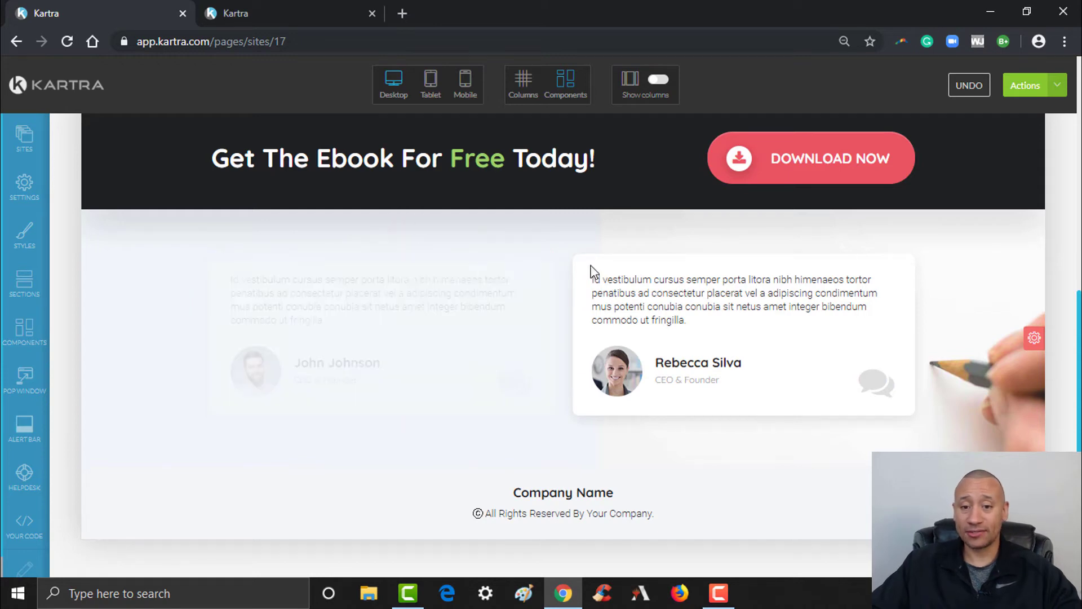
{"action": "mouse_move", "coordinate": [788, 283]}
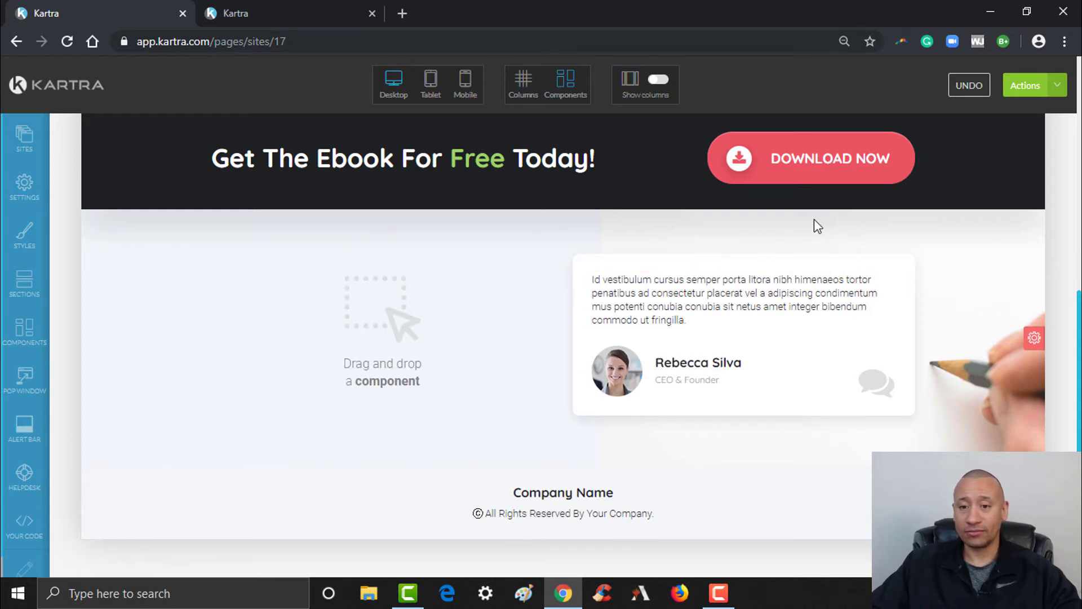
{"action": "left_click", "coordinate": [775, 251]}
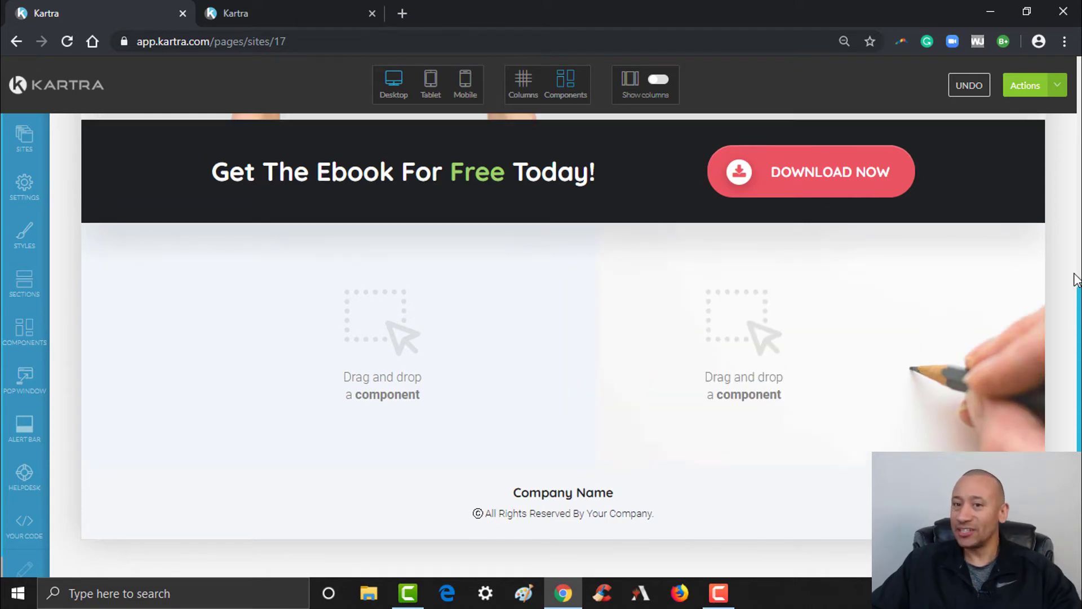
{"action": "left_click", "coordinate": [975, 93]}
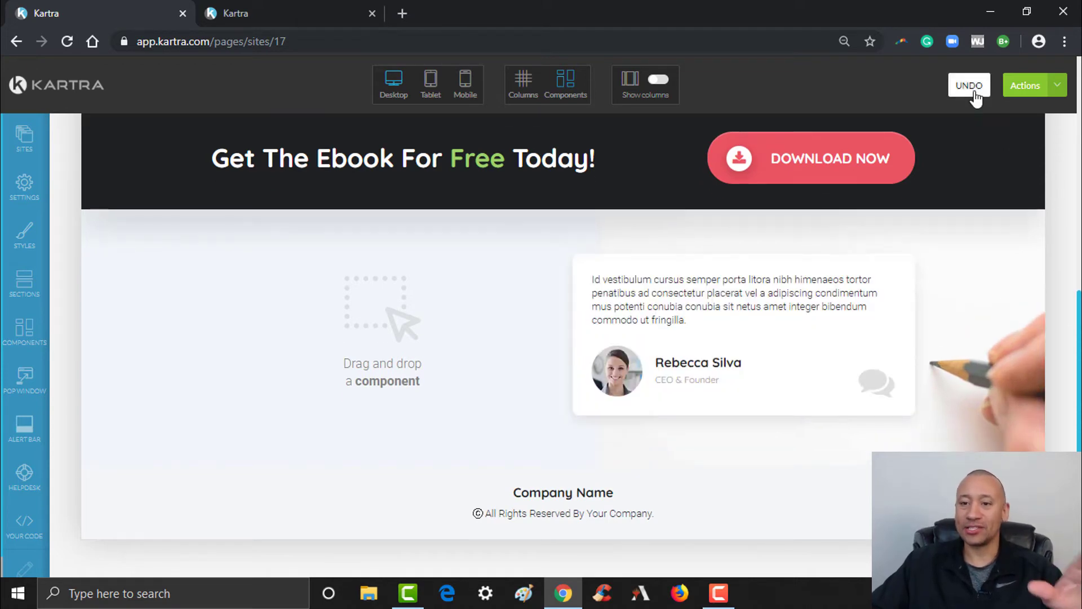
{"action": "left_click", "coordinate": [975, 97]}
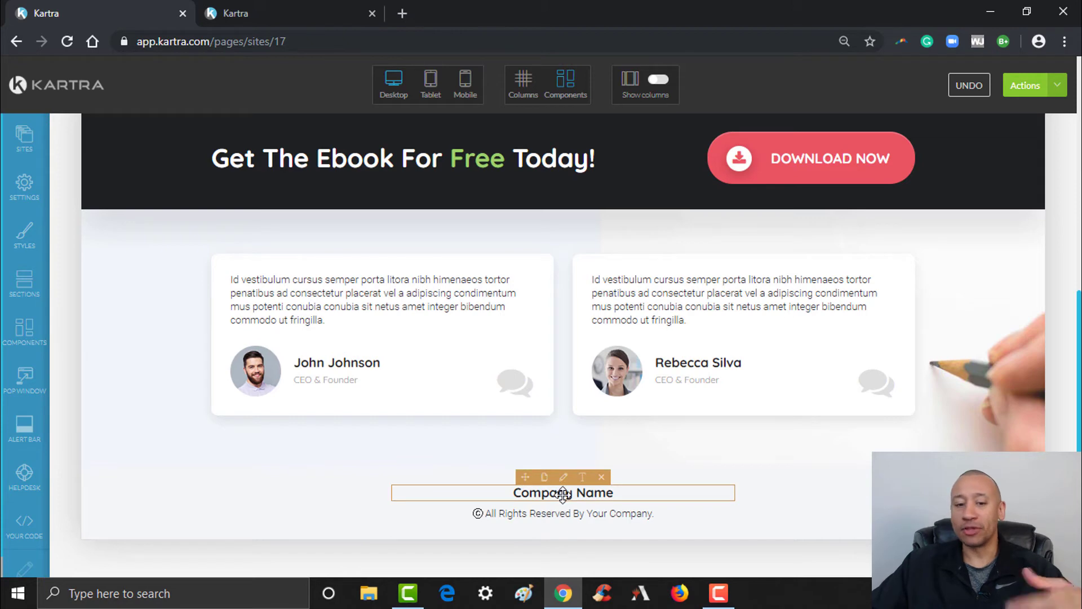
{"action": "mouse_move", "coordinate": [568, 519]}
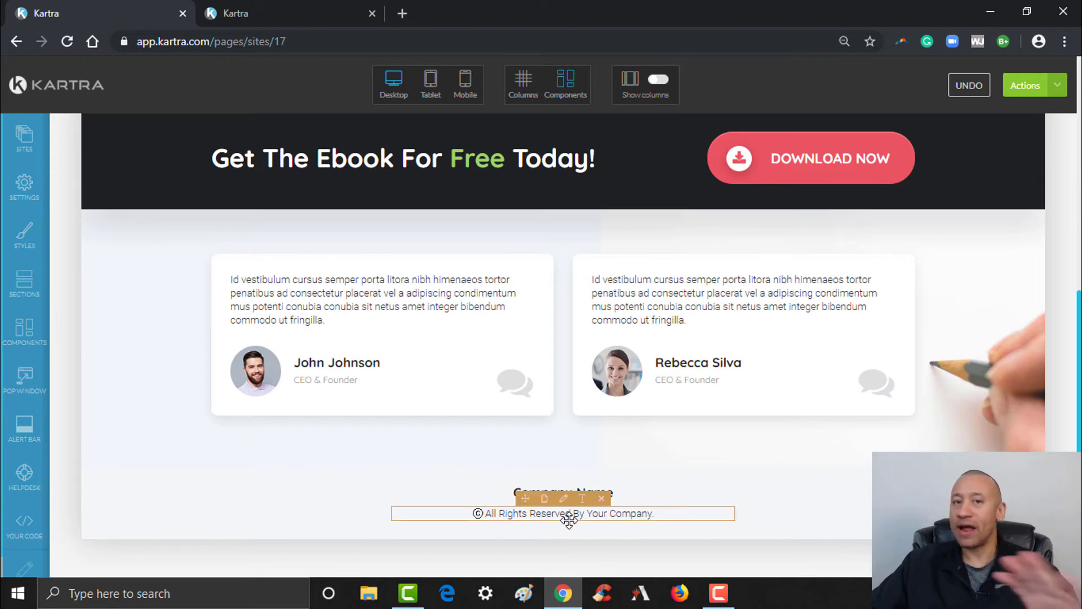
{"action": "scroll", "coordinate": [759, 440], "scroll_direction": "up", "scroll_amount": 4}
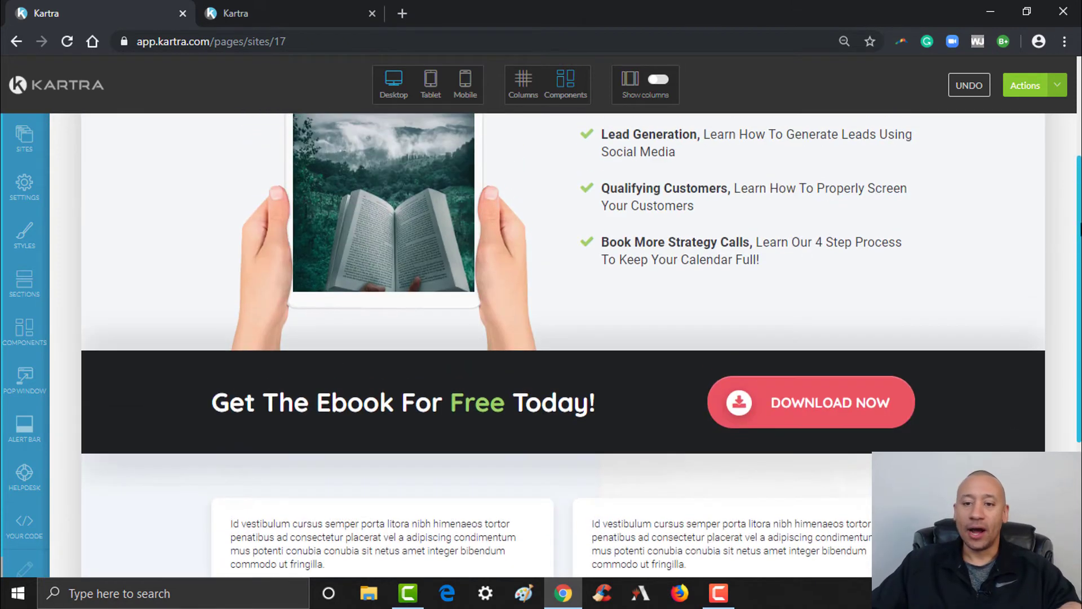
{"action": "mouse_move", "coordinate": [796, 413]}
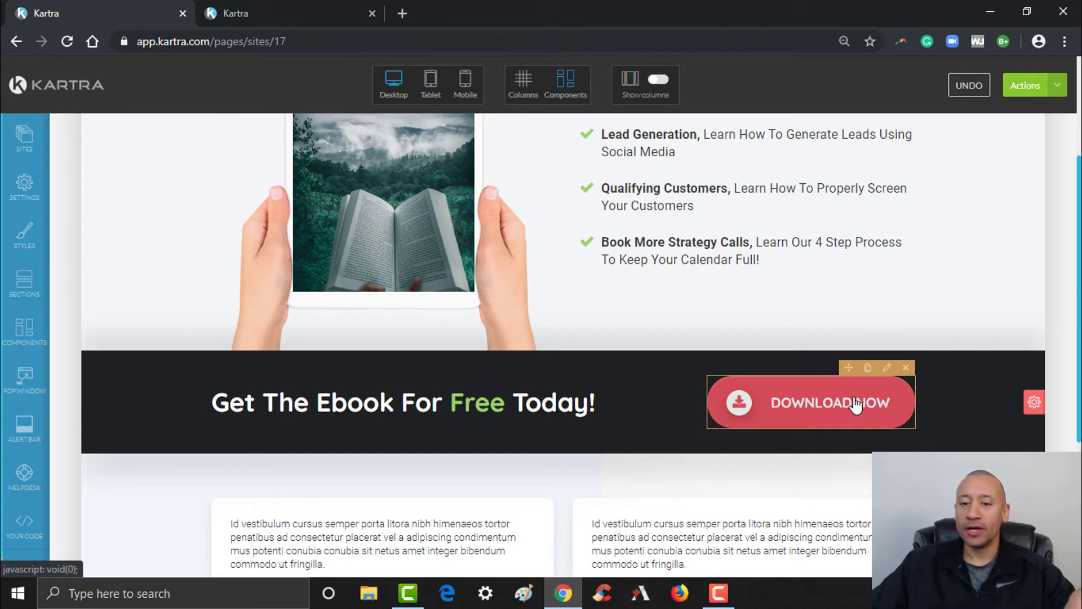
{"action": "left_click", "coordinate": [887, 370]}
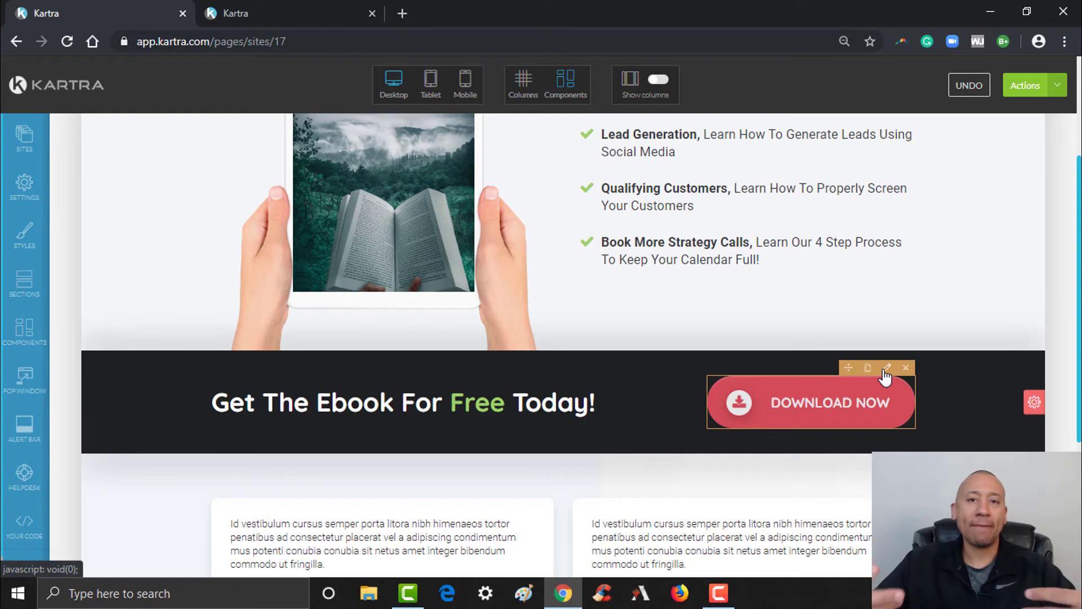
{"action": "left_click", "coordinate": [886, 372]}
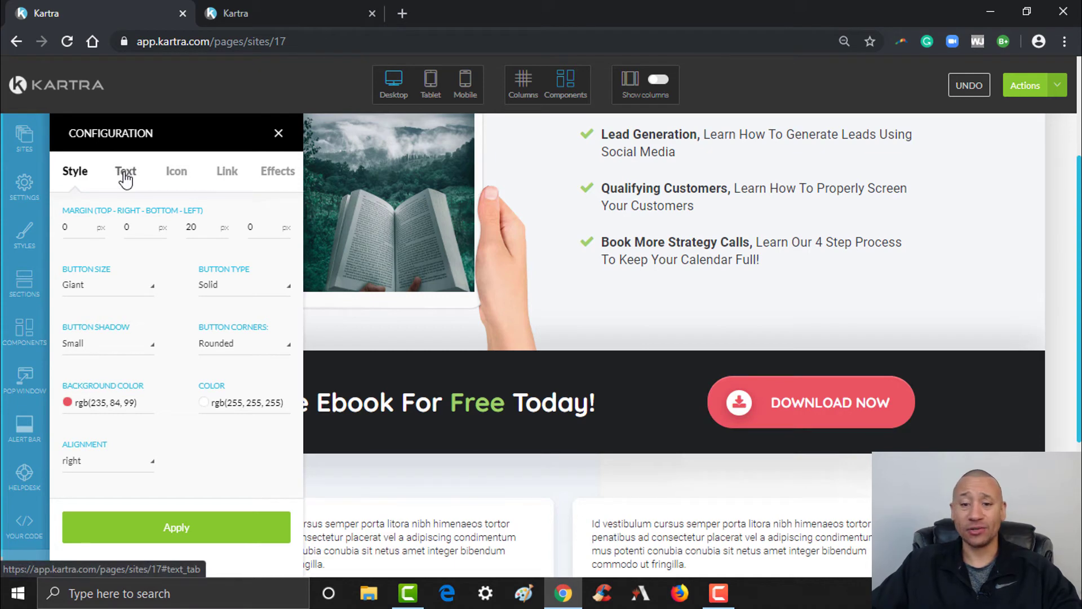
{"action": "left_click", "coordinate": [172, 175]}
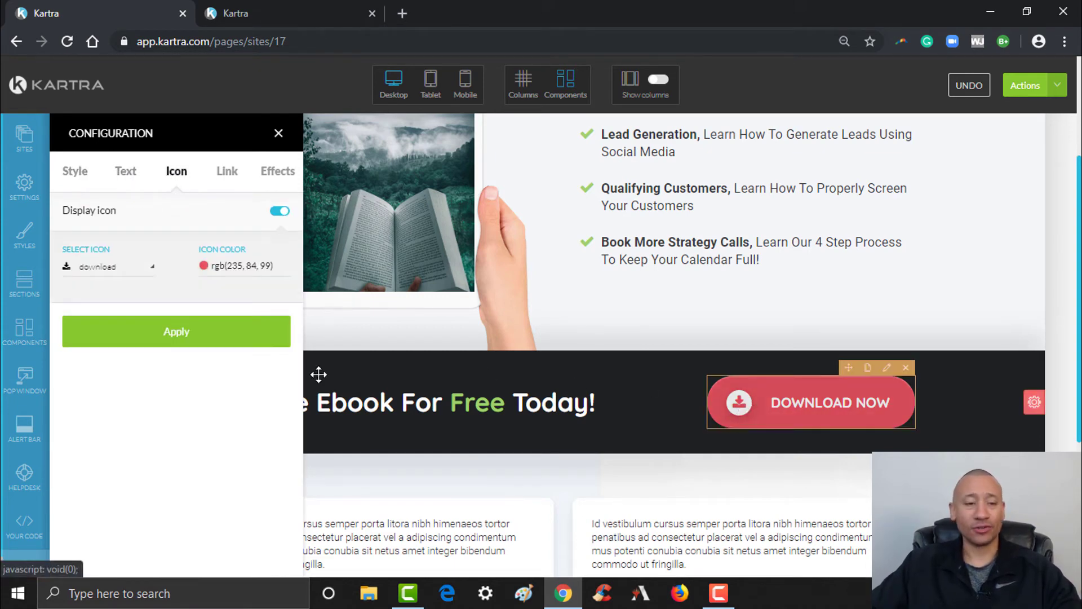
{"action": "left_click", "coordinate": [231, 178]}
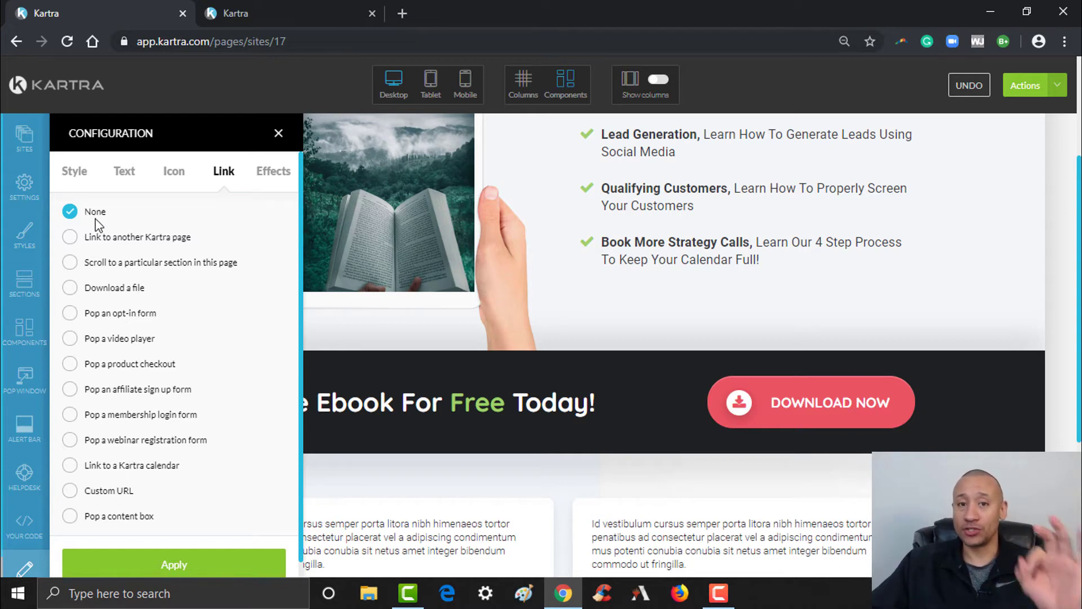
{"action": "left_click", "coordinate": [146, 562]}
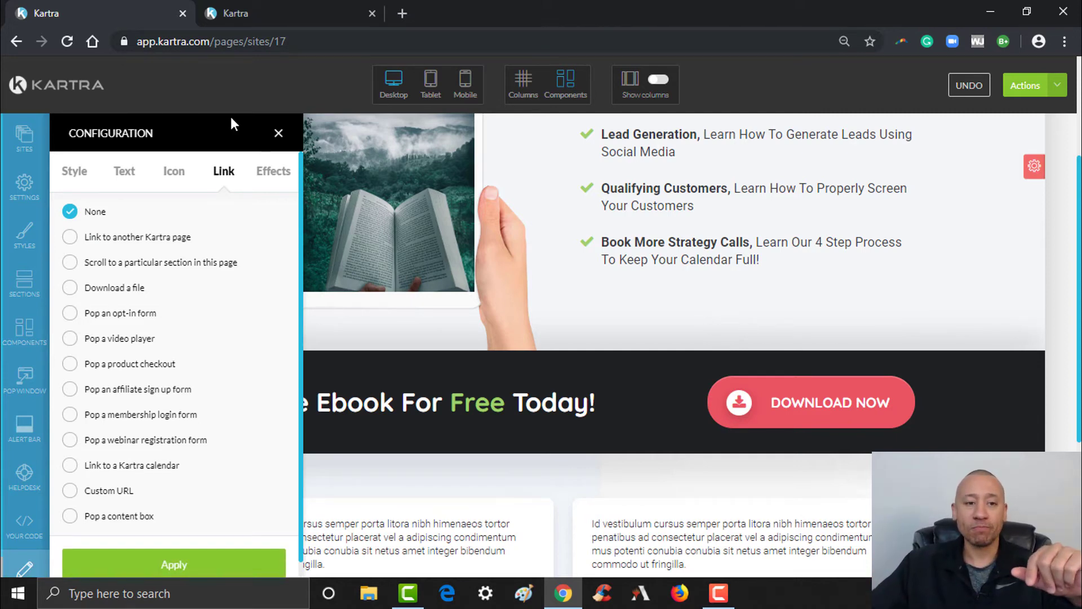
{"action": "left_click", "coordinate": [295, 133]}
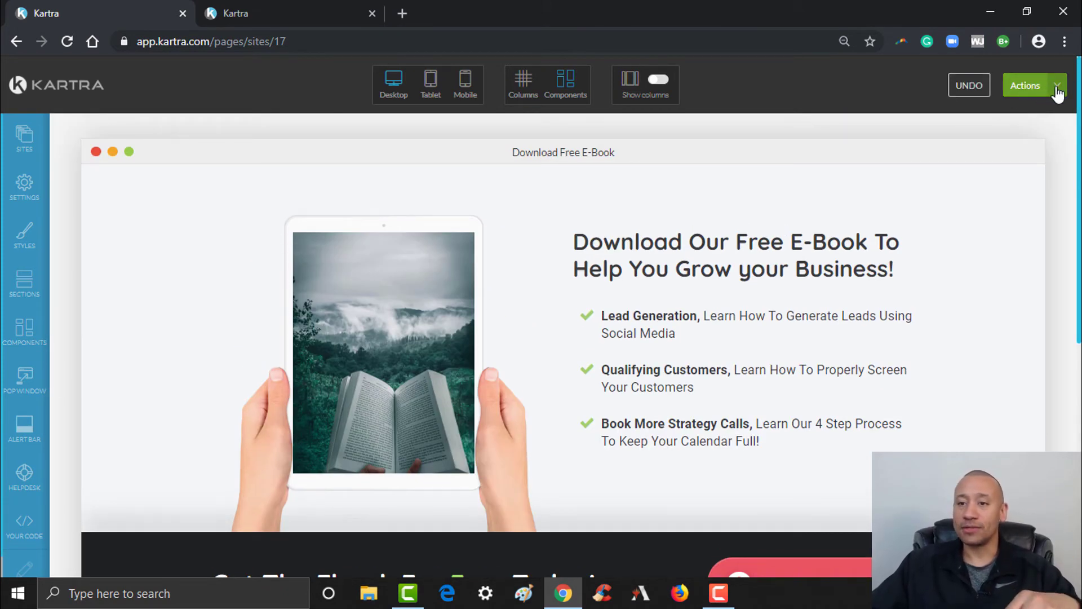
Save the page's progress, then choose Publish live from the Actions menu
{"action": "left_click", "coordinate": [1054, 89]}
{"action": "left_click", "coordinate": [995, 145]}
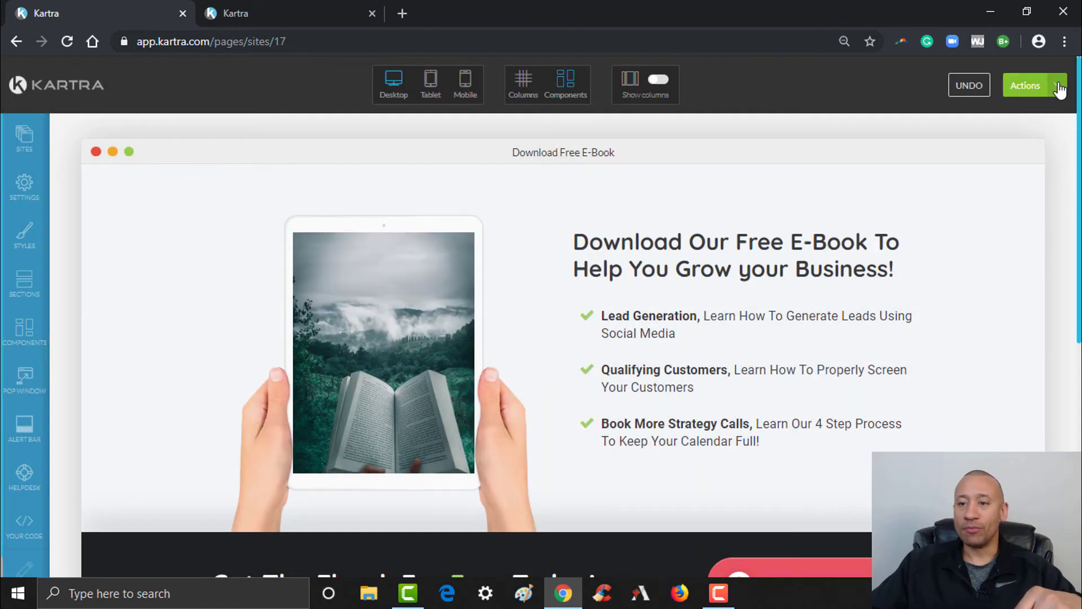
{"action": "left_click", "coordinate": [1057, 85]}
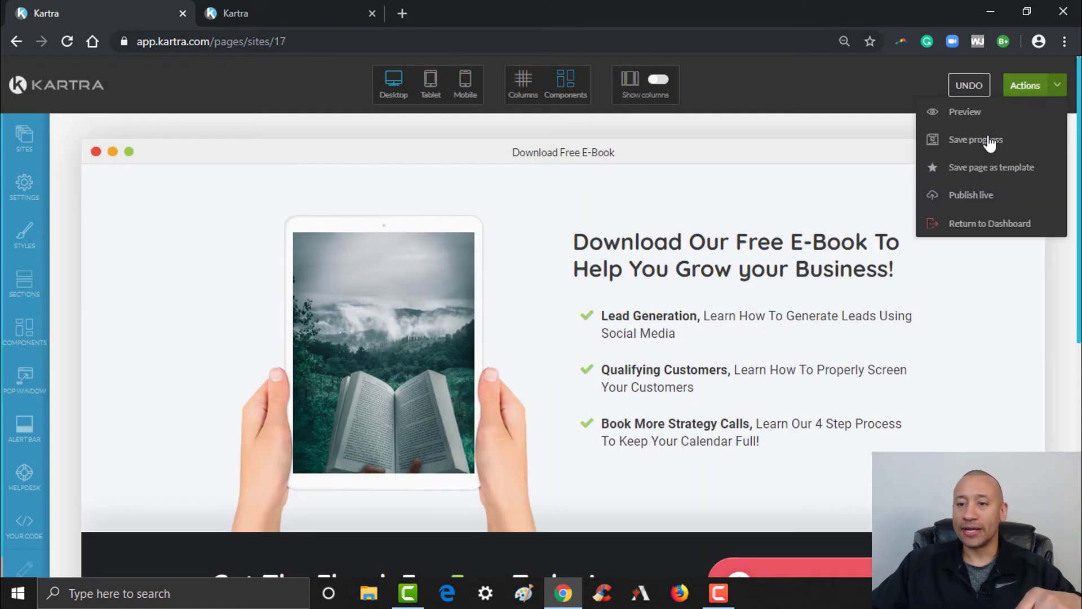
{"action": "left_click", "coordinate": [986, 194]}
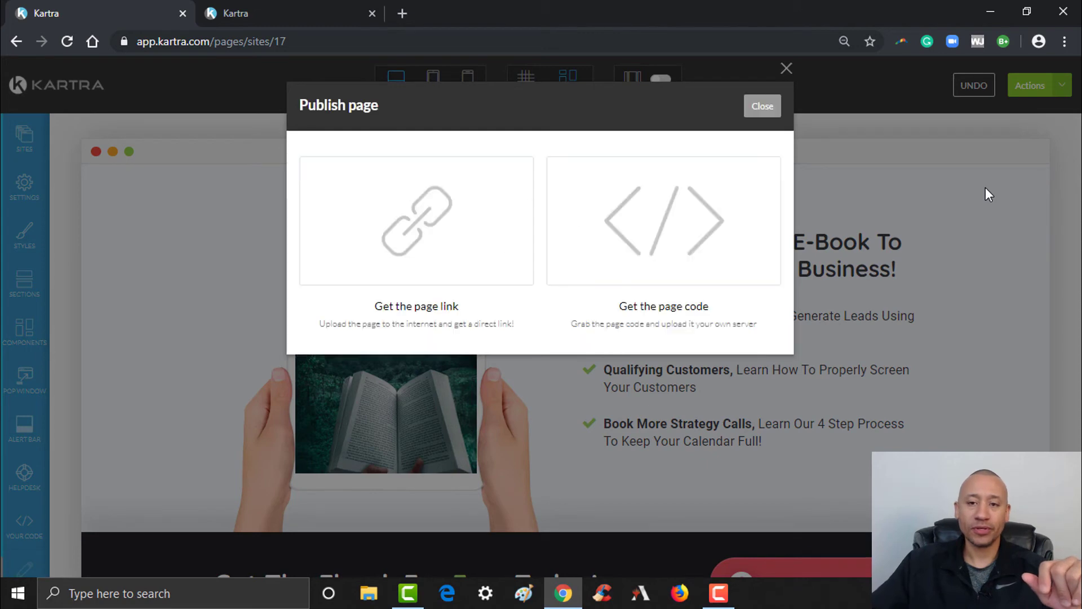
Get the page's direct link ending /page/dXW17, check its editable slug, and close publishing
{"action": "left_click", "coordinate": [423, 238]}
{"action": "left_click_drag", "start_coordinate": [511, 403], "coordinate": [375, 404]}
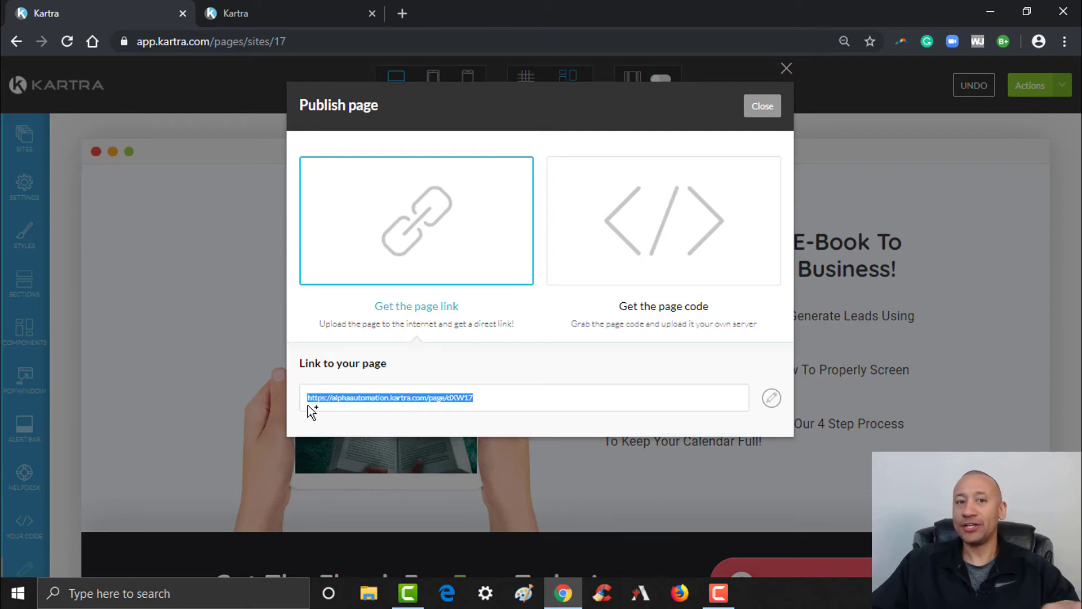
{"action": "left_click", "coordinate": [518, 303]}
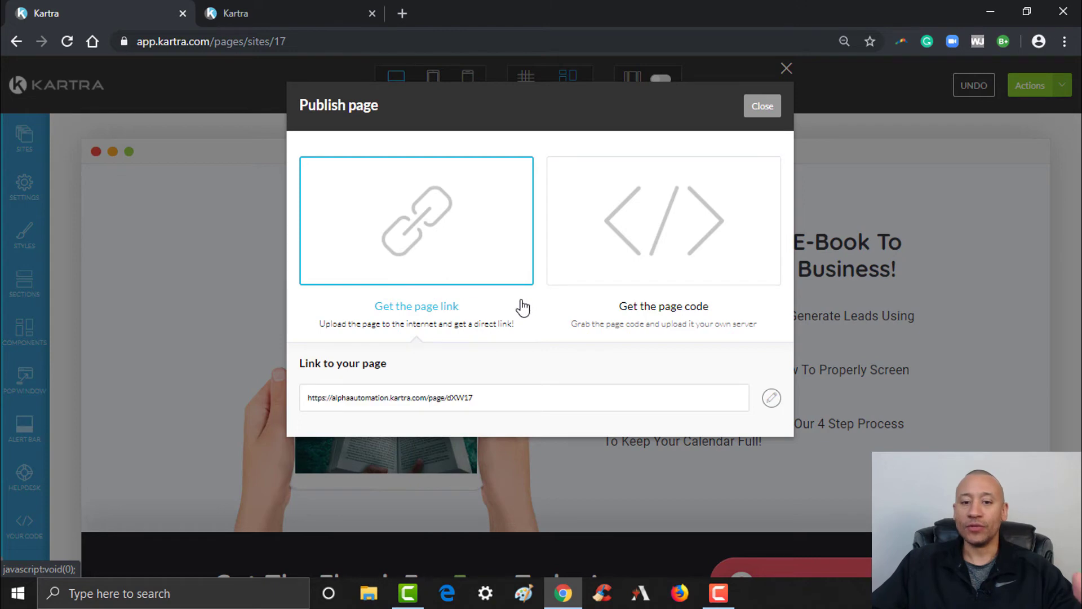
{"action": "left_click", "coordinate": [771, 398]}
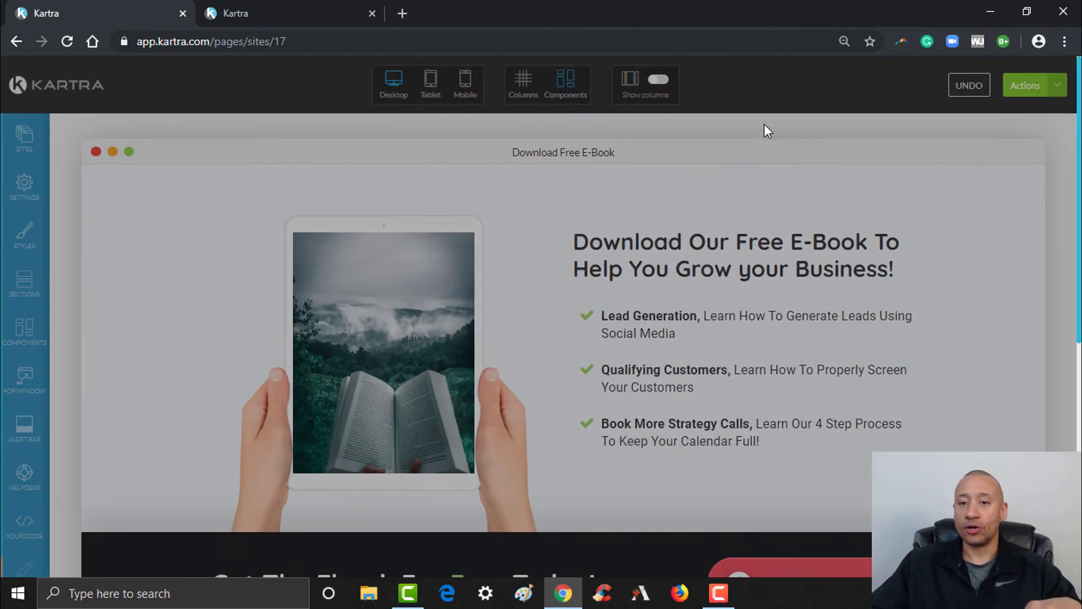
{"action": "left_click", "coordinate": [762, 127]}
{"action": "left_click", "coordinate": [1057, 88]}
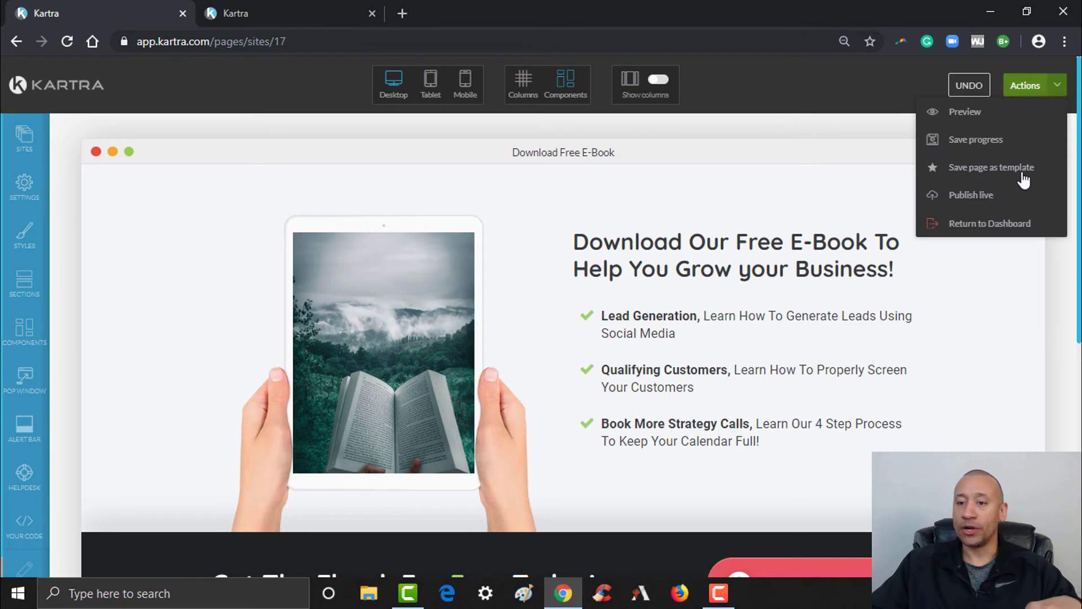
Exit the builder through Return to Dashboard and confirm leaving the page editor
{"action": "left_click", "coordinate": [1003, 224]}
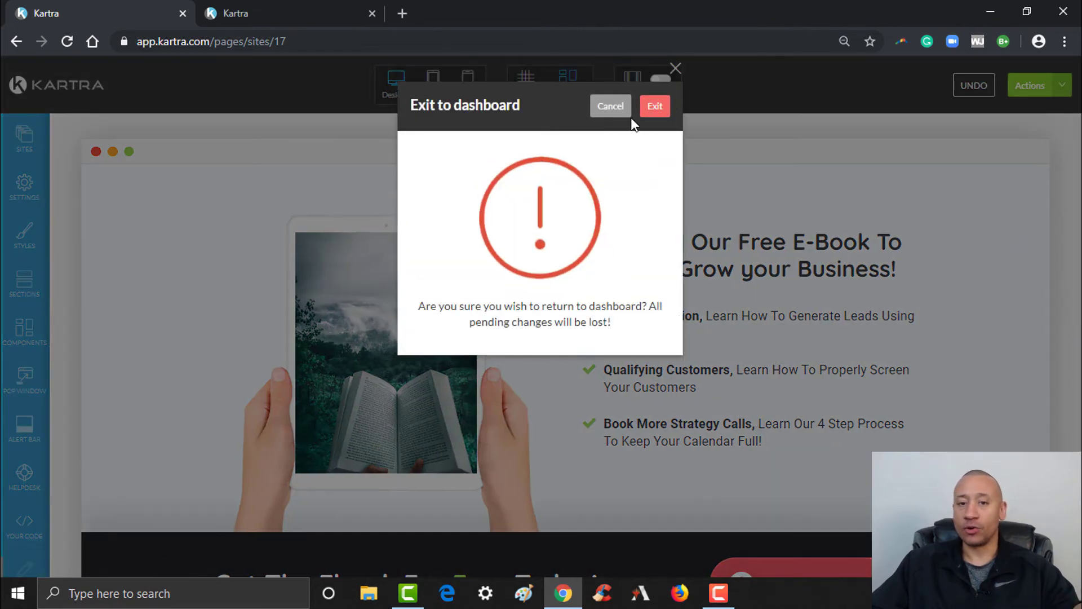
{"action": "left_click", "coordinate": [663, 107]}
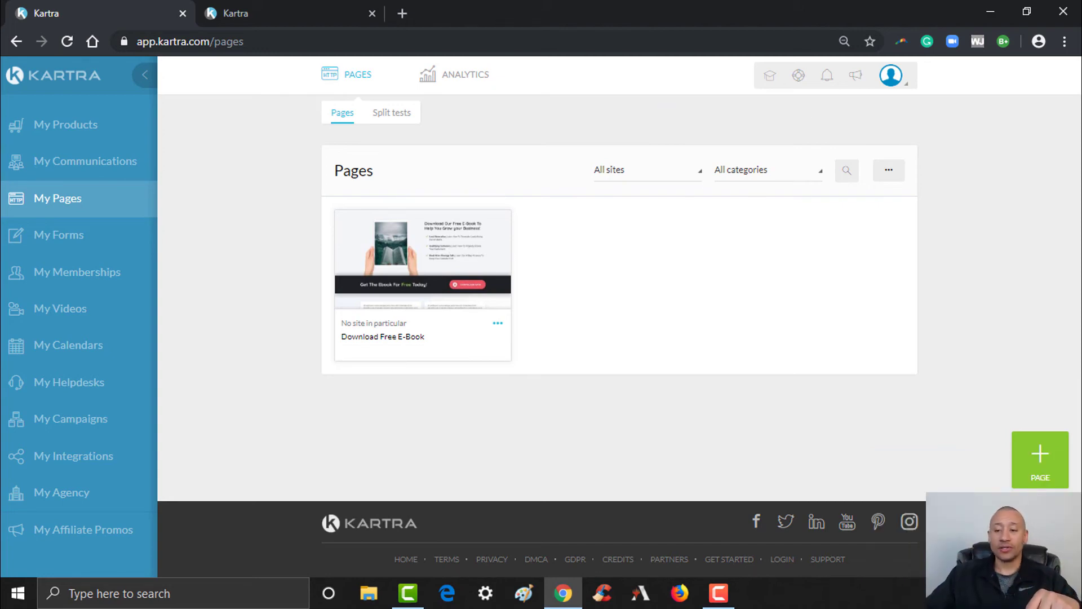
Start a new page and preview the second template in the Thank You Pages category
{"action": "left_click", "coordinate": [1039, 472]}
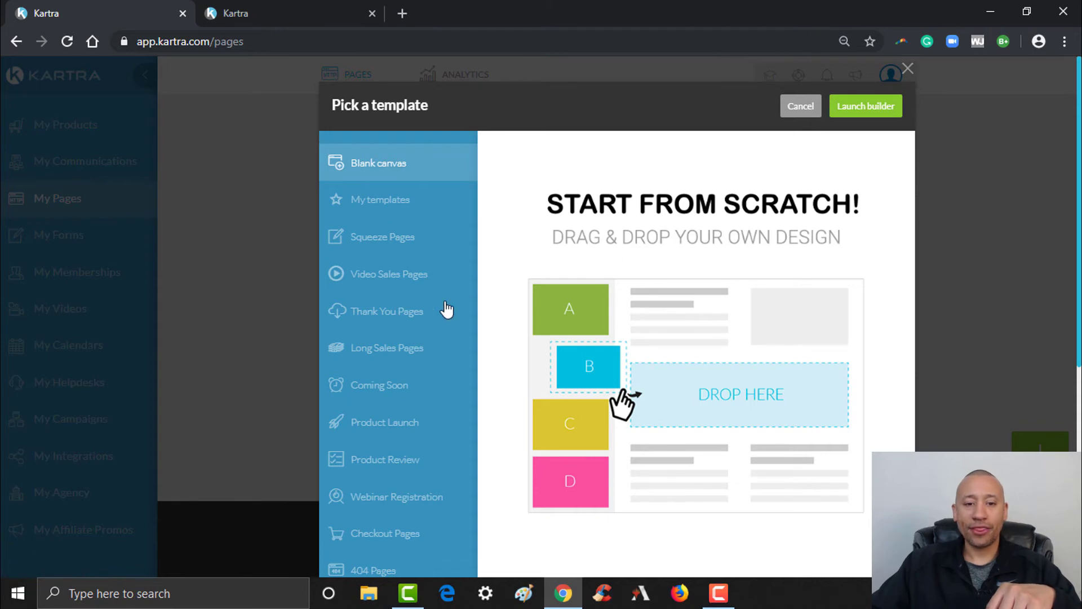
{"action": "left_click", "coordinate": [376, 319]}
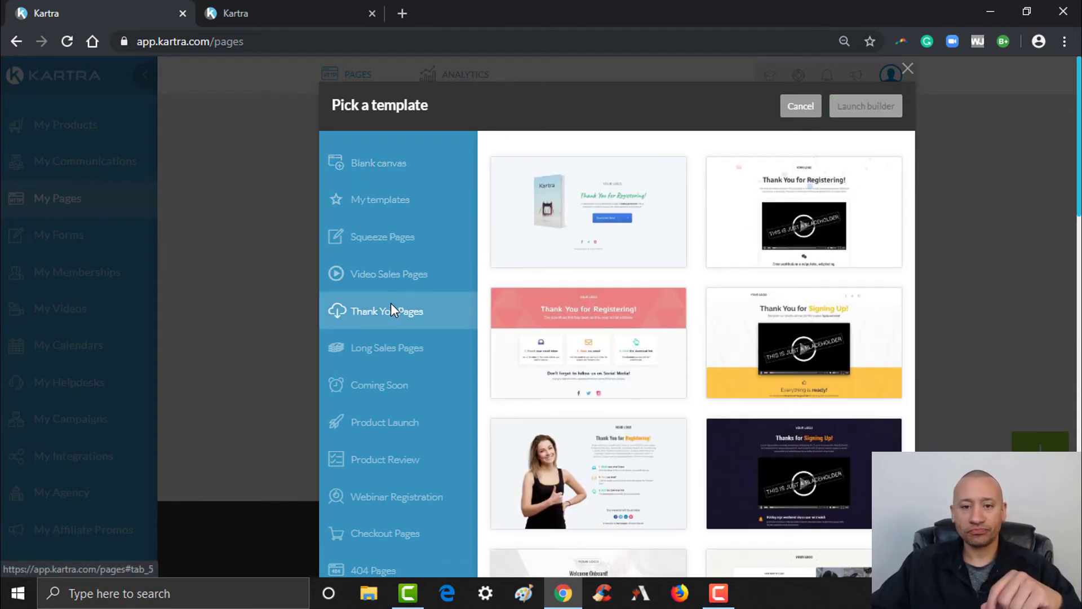
{"action": "mouse_move", "coordinate": [611, 227]}
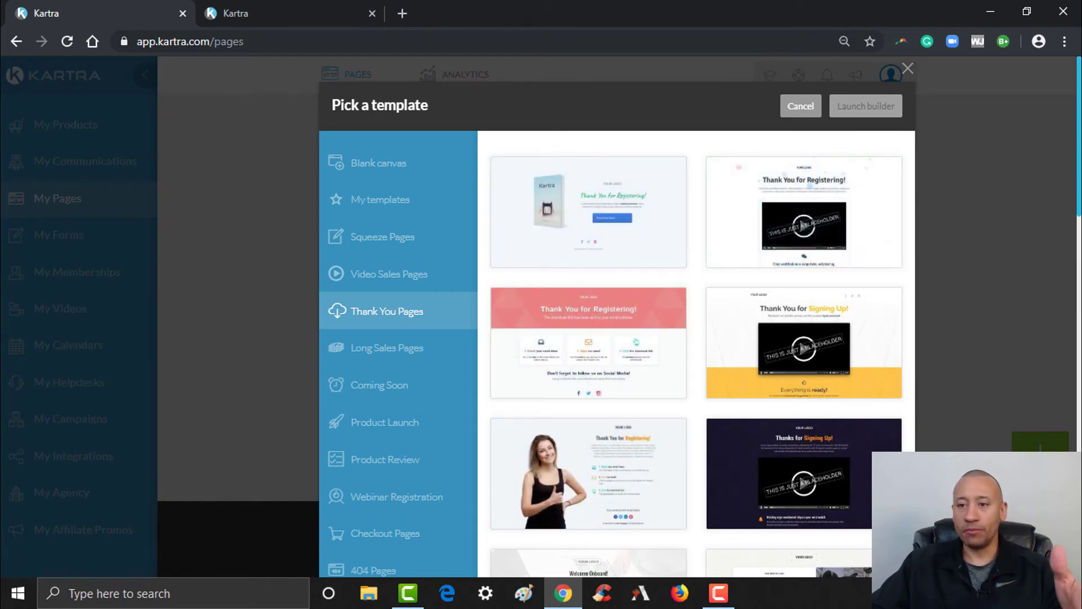
{"action": "scroll", "coordinate": [1073, 151], "scroll_direction": "down", "scroll_amount": 2}
{"action": "scroll", "coordinate": [617, 315], "scroll_direction": "down", "scroll_amount": 6}
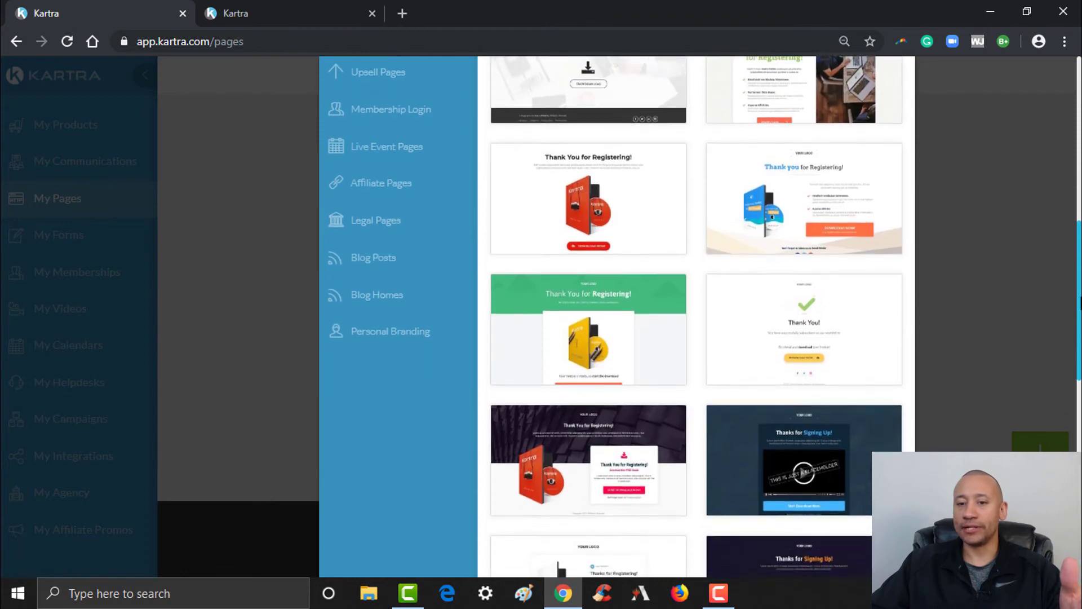
{"action": "scroll", "coordinate": [812, 179], "scroll_direction": "up", "scroll_amount": 6}
{"action": "mouse_move", "coordinate": [811, 180]}
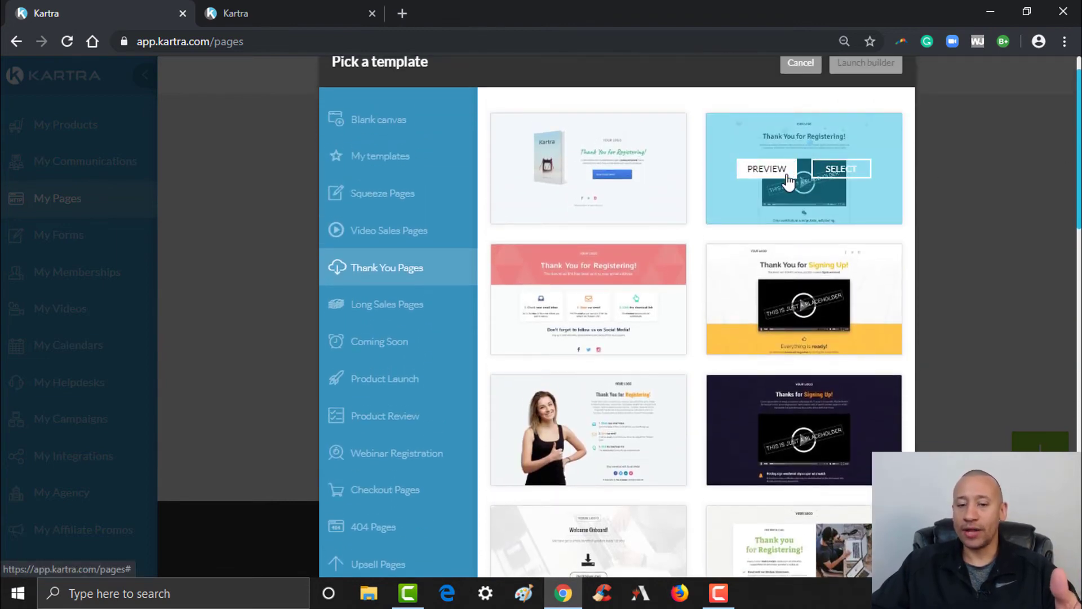
{"action": "left_click", "coordinate": [766, 169]}
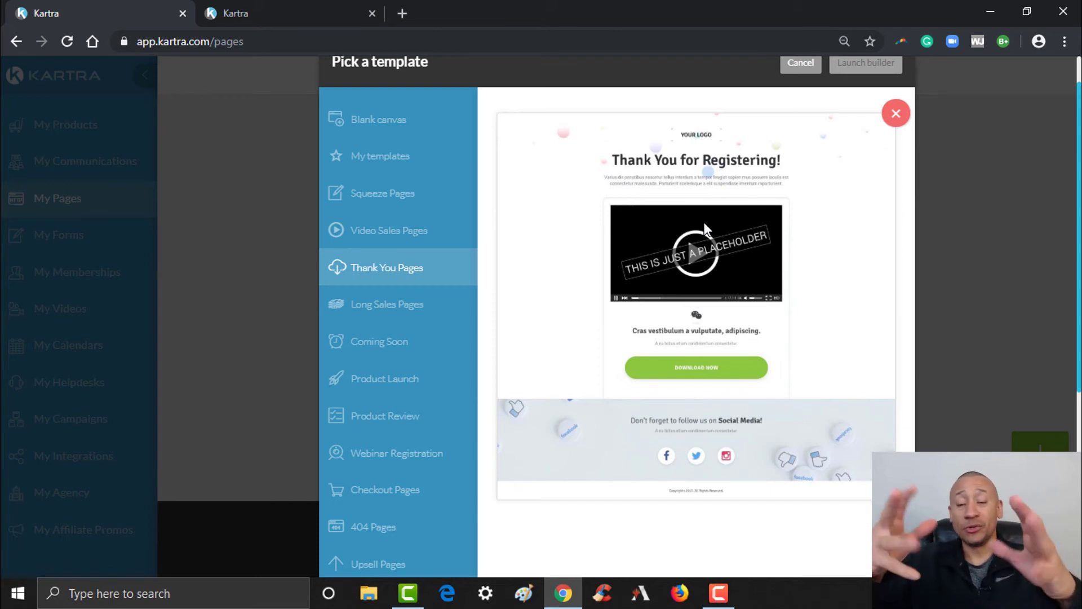
{"action": "left_click", "coordinate": [896, 113]}
Preview another thank-you template, then select the green Thank You for Registering template
{"action": "left_click_drag", "start_coordinate": [1081, 132], "coordinate": [1080, 244]}
{"action": "left_click_drag", "start_coordinate": [1079, 251], "coordinate": [1077, 296]}
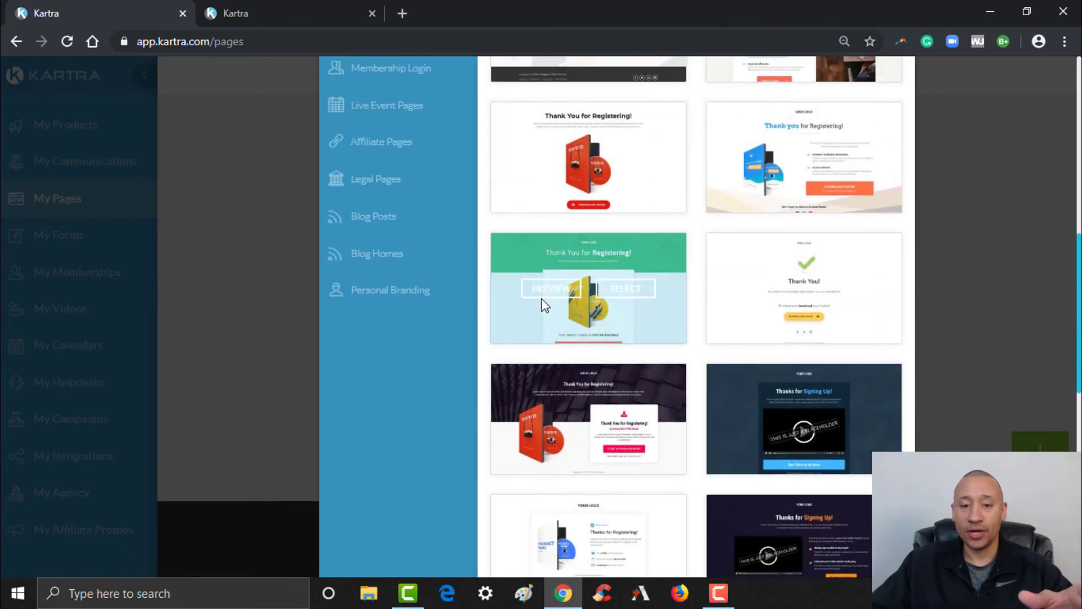
{"action": "left_click", "coordinate": [555, 292]}
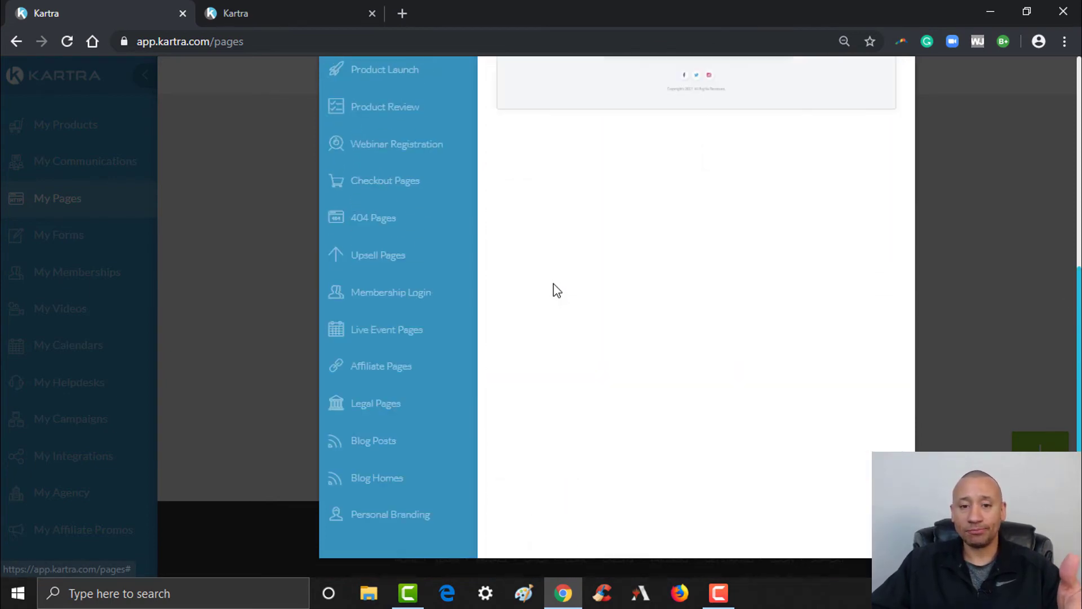
{"action": "left_click_drag", "start_coordinate": [1079, 292], "coordinate": [1079, 101]}
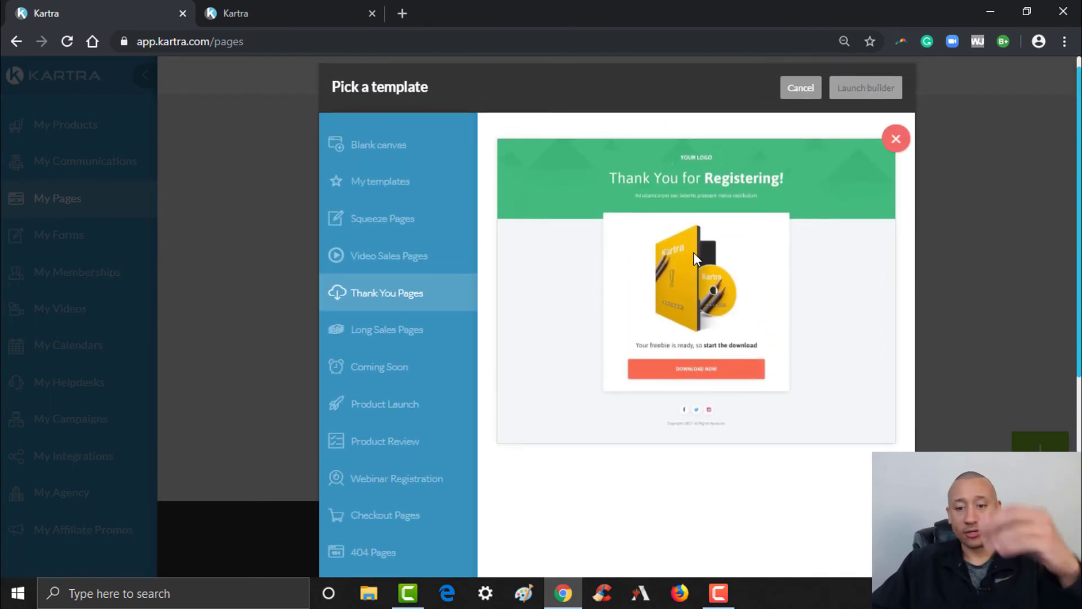
{"action": "left_click", "coordinate": [896, 140]}
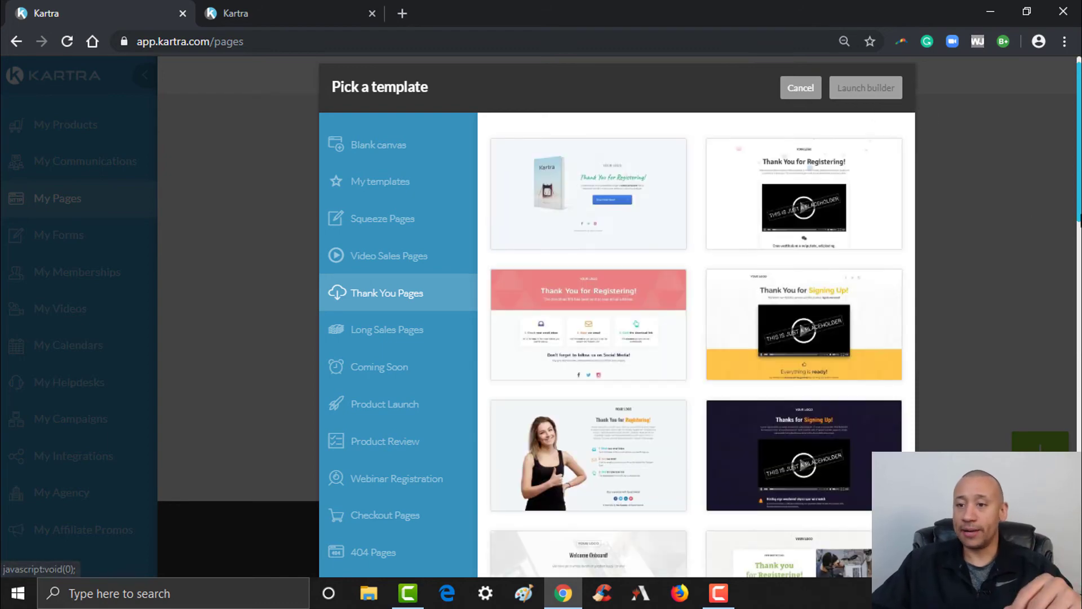
{"action": "left_click_drag", "start_coordinate": [1079, 164], "coordinate": [1072, 338]}
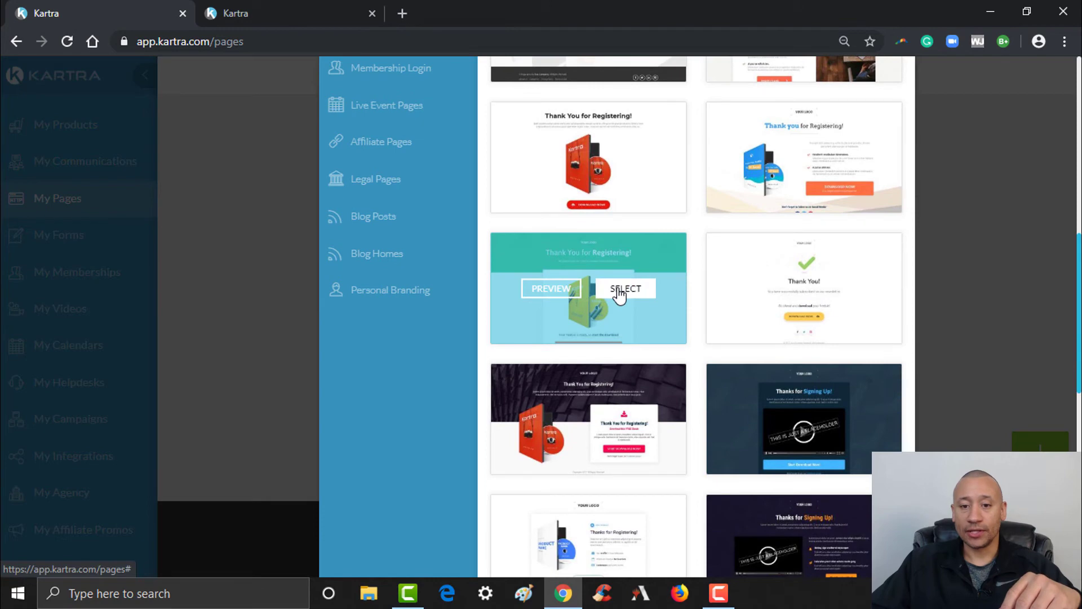
{"action": "left_click", "coordinate": [624, 288]}
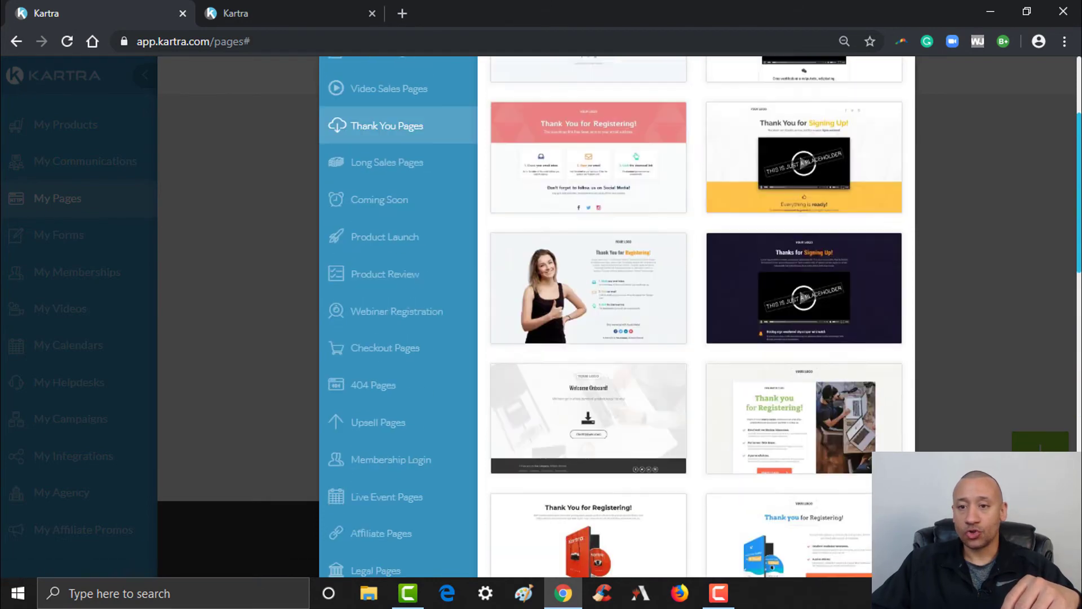
Create the page 'Download Free E-Book Doanload Page' with no category and no site
{"action": "left_click", "coordinate": [867, 107]}
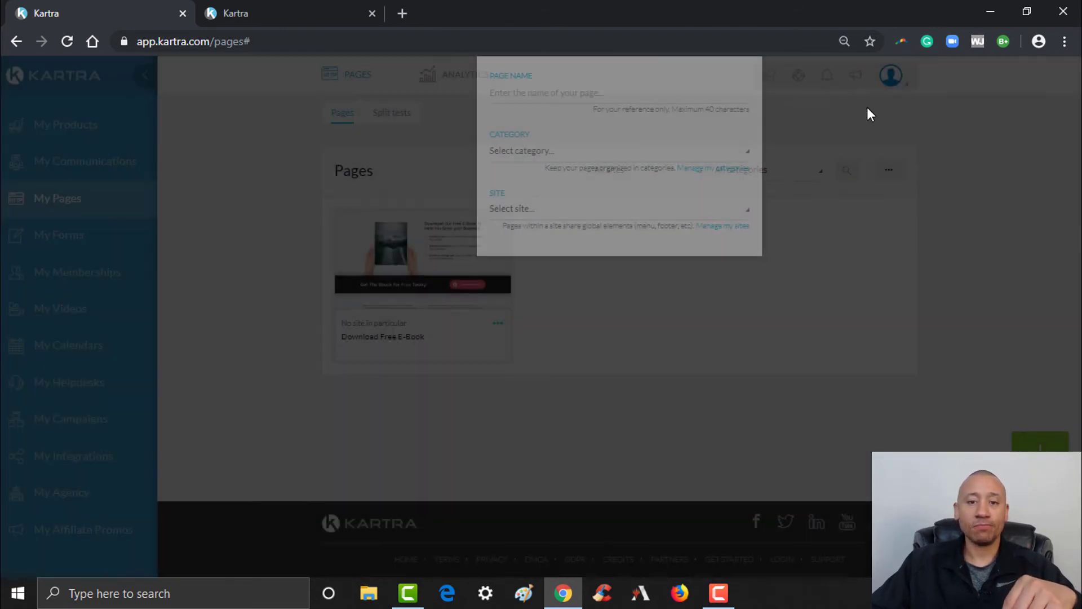
{"action": "left_click", "coordinate": [542, 178]}
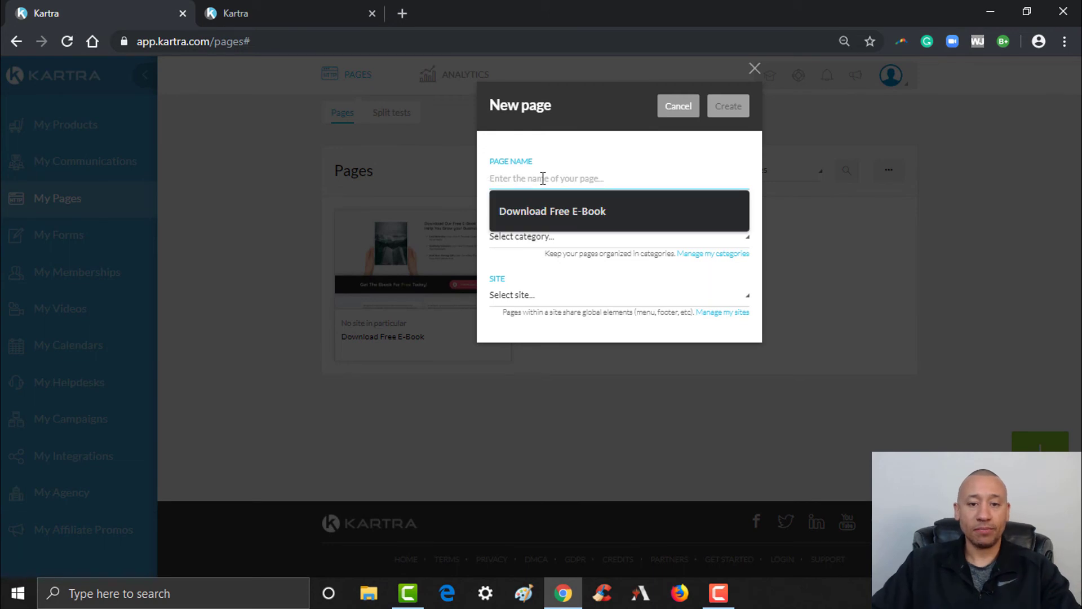
{"action": "left_click", "coordinate": [583, 209]}
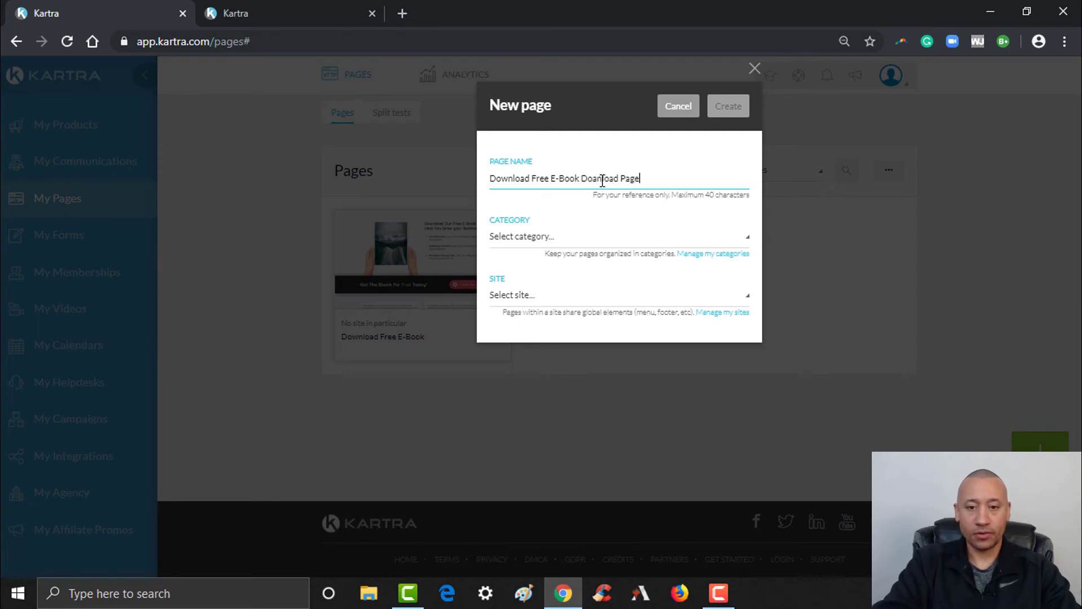
{"action": "left_click", "coordinate": [545, 241]}
{"action": "left_click", "coordinate": [534, 284]}
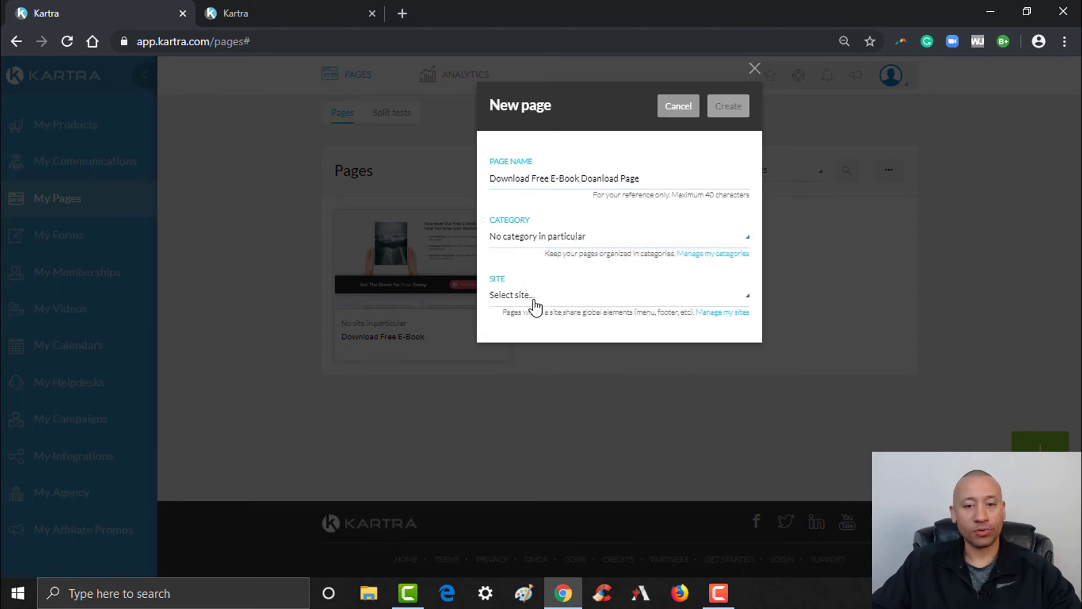
{"action": "left_click", "coordinate": [534, 299]}
{"action": "left_click", "coordinate": [544, 341]}
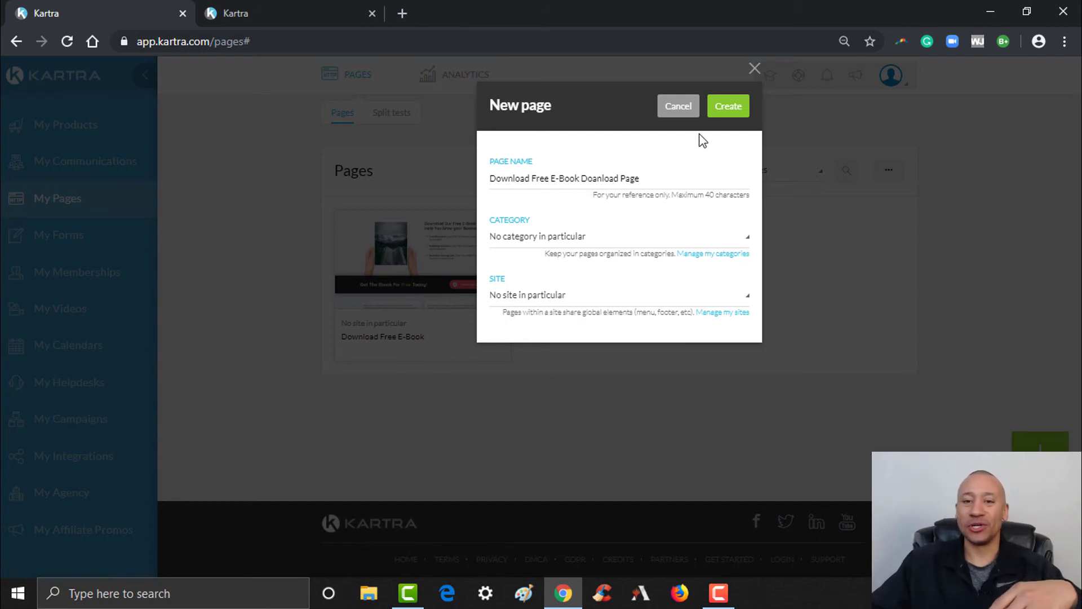
{"action": "left_click", "coordinate": [730, 107]}
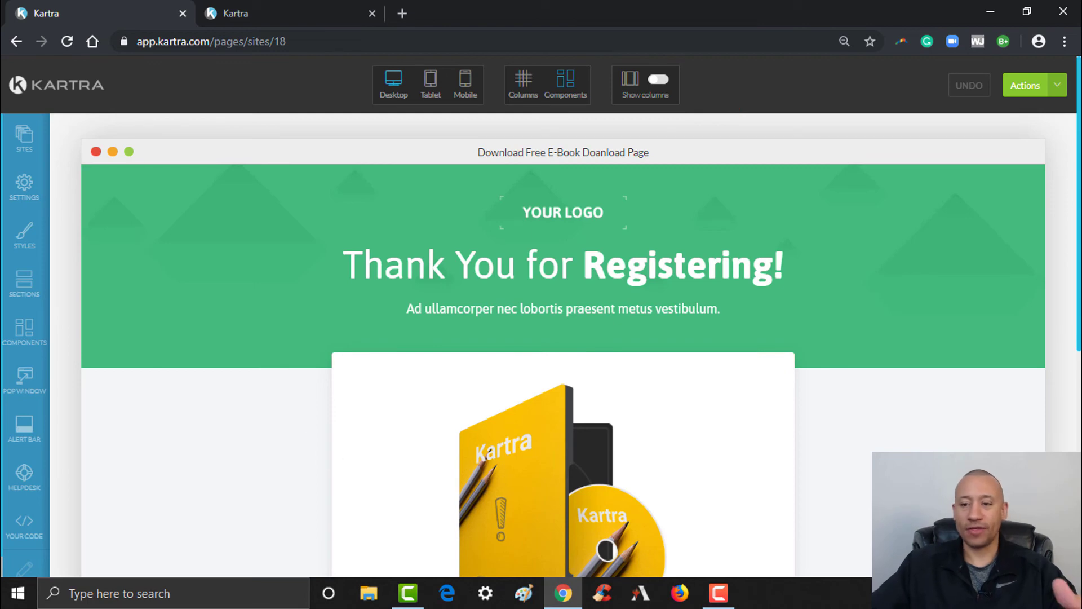
{"action": "scroll", "coordinate": [563, 344], "scroll_direction": "down", "scroll_amount": 6}
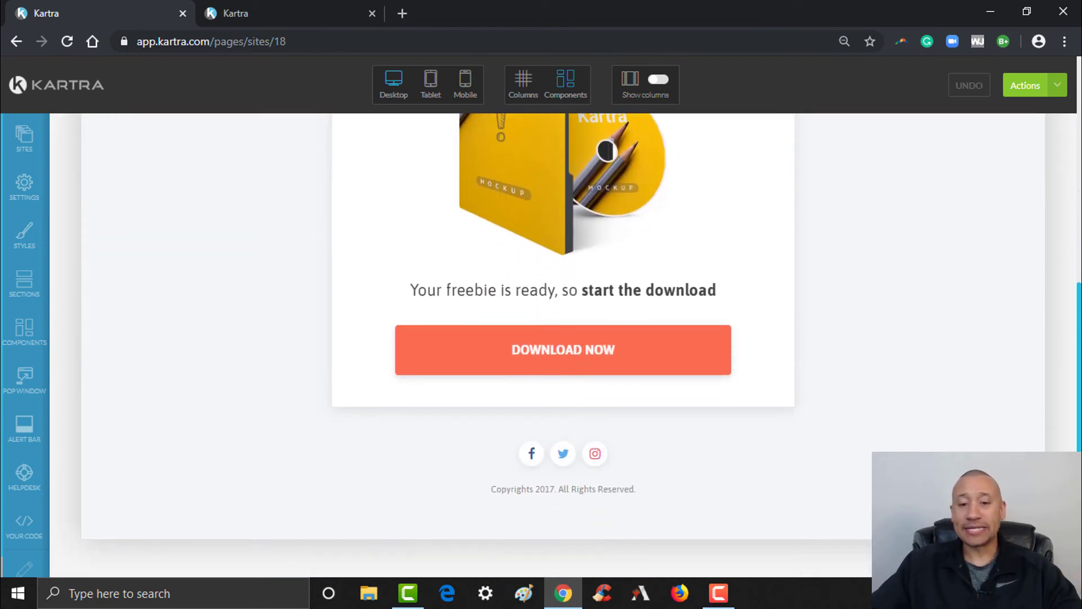
{"action": "scroll", "coordinate": [563, 345], "scroll_direction": "up", "scroll_amount": 6}
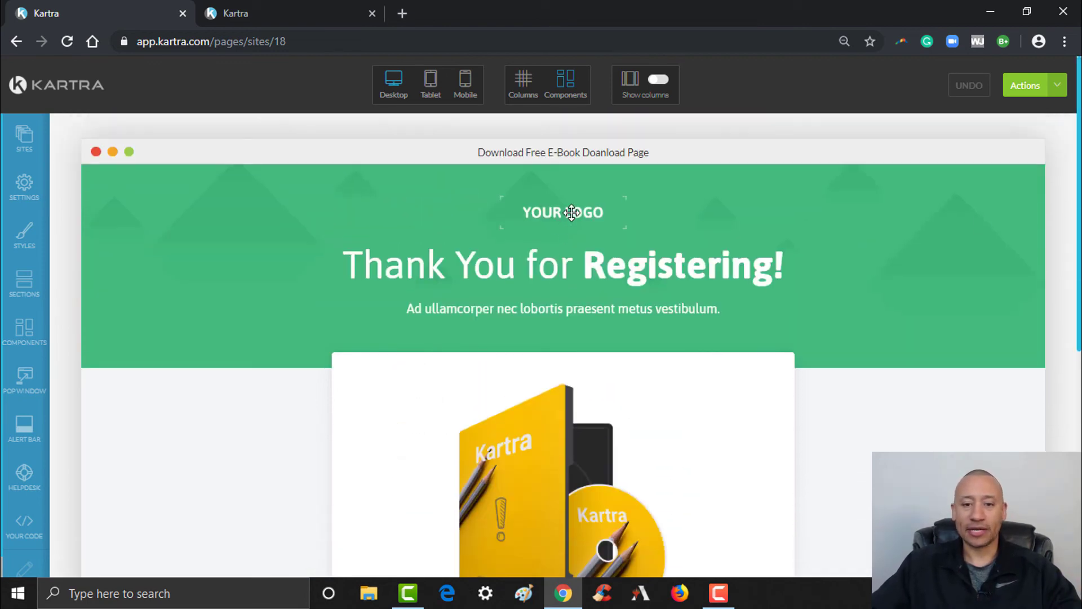
{"action": "mouse_move", "coordinate": [610, 212]}
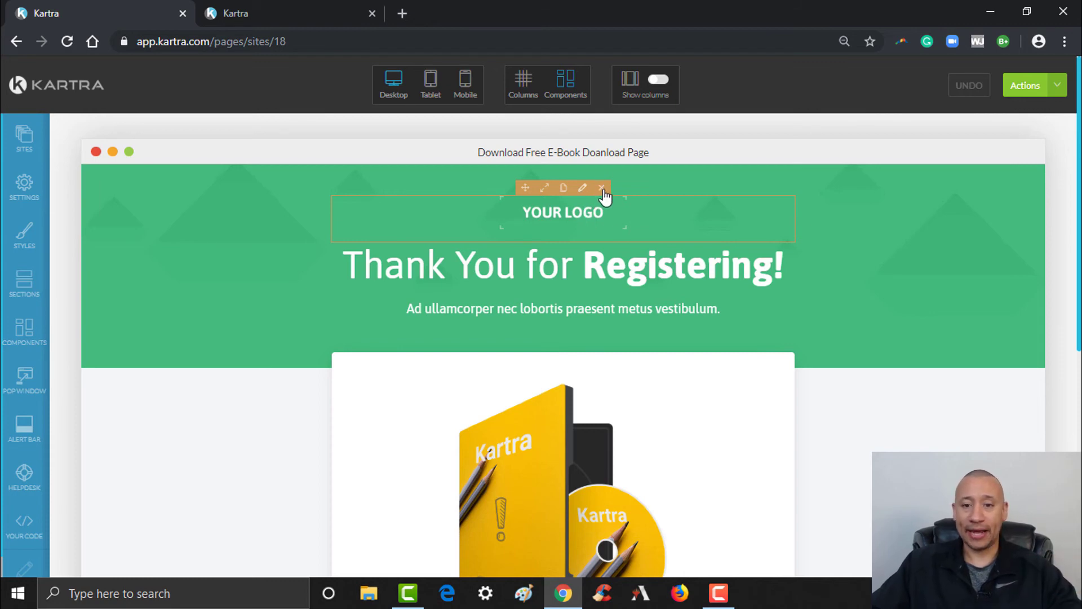
Delete the YOUR LOGO placeholder from the green header and close the Configuration panel
{"action": "left_click", "coordinate": [603, 191]}
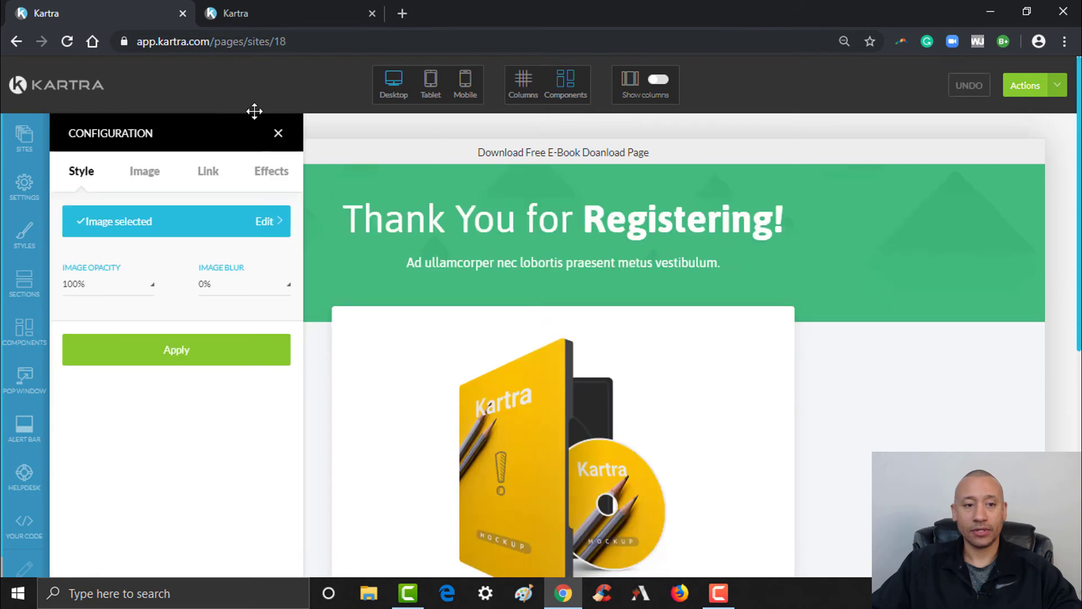
{"action": "left_click", "coordinate": [275, 133]}
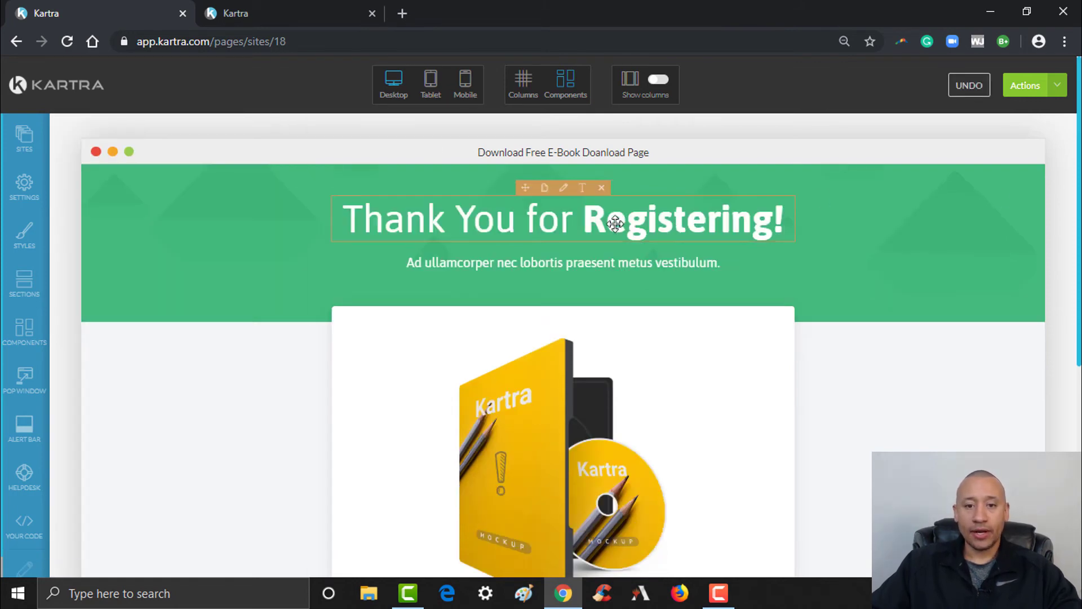
Change the headline to 'Thank You For Your Interest In OUr Free E-Book!' across two lines
{"action": "left_click", "coordinate": [585, 194]}
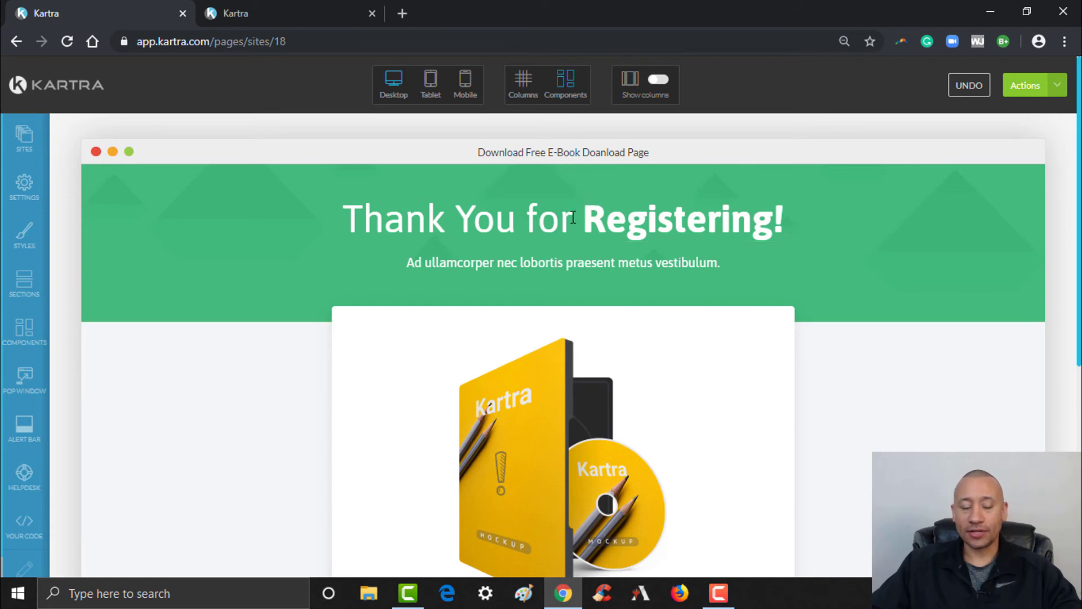
{"action": "left_click_drag", "start_coordinate": [536, 219], "coordinate": [863, 201]}
{"action": "type", "text": "For"}
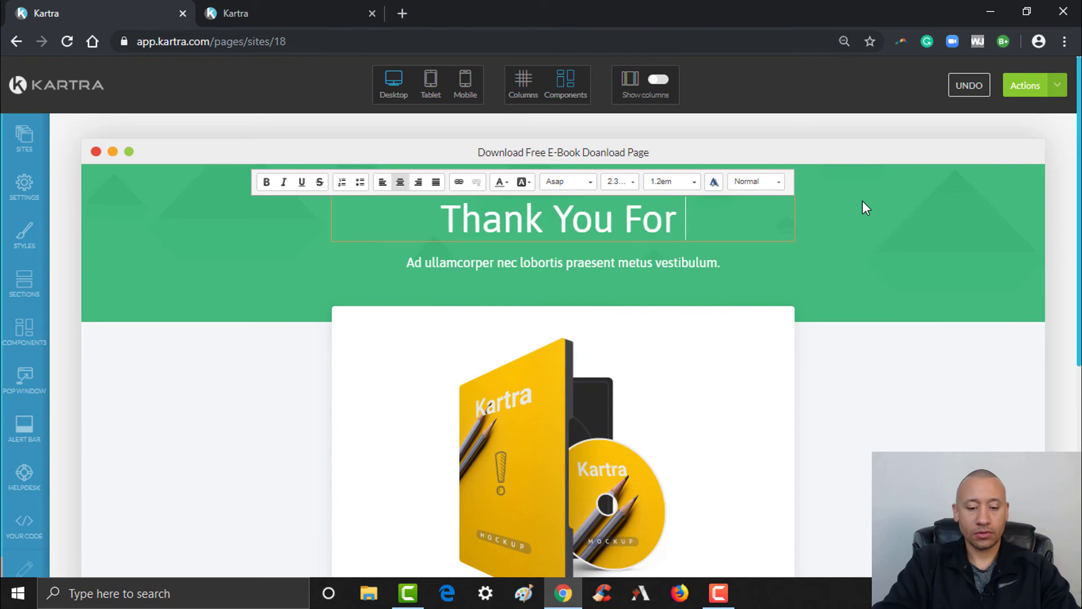
{"action": "type", "text": " Your Interest"}
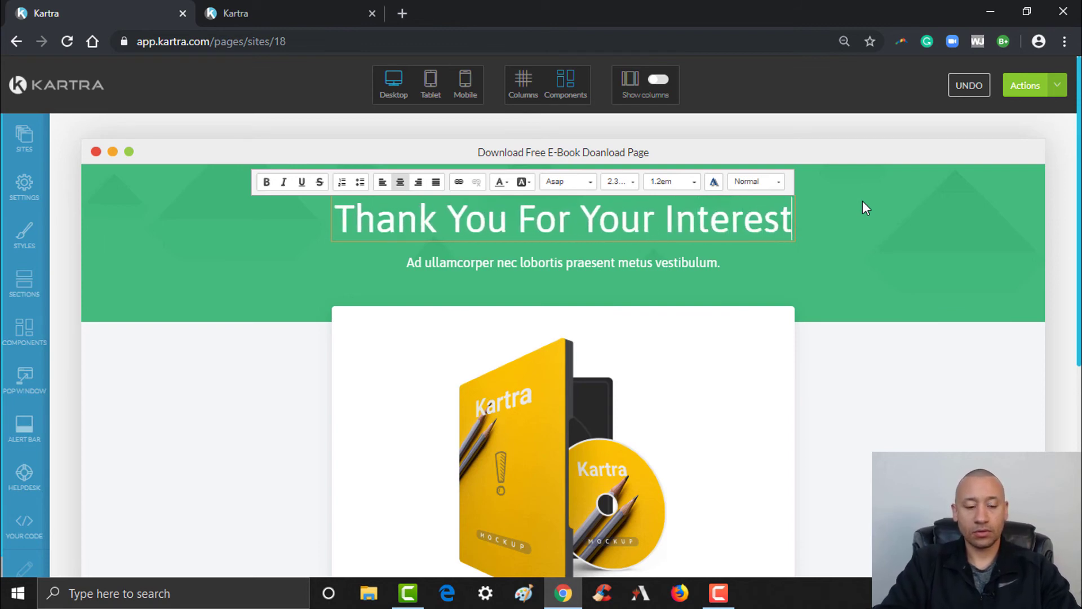
{"action": "key", "text": "Return"}
{"action": "type", "text": "In OU"}
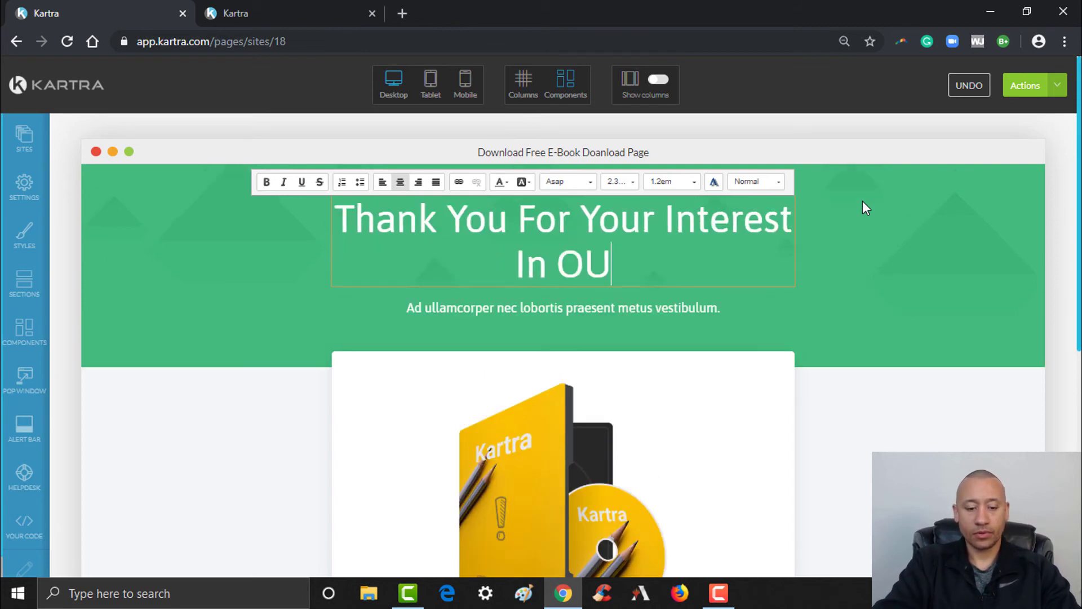
{"action": "type", "text": "r Free Ebook"}
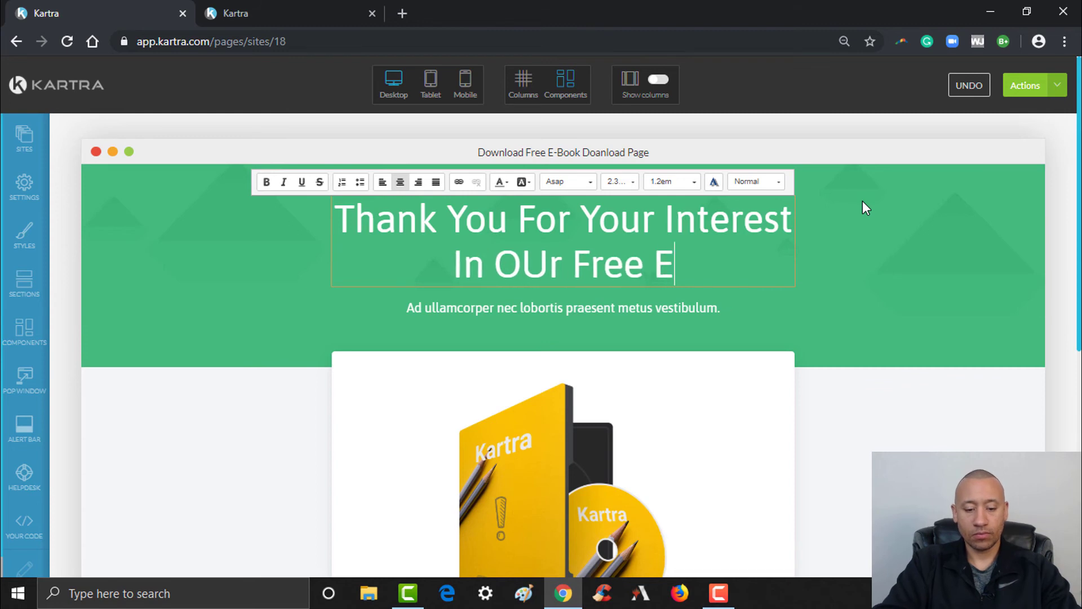
{"action": "key", "text": "BackSpace"}
{"action": "key", "text": "BackSpace"}
{"action": "key", "text": "BackSpace"}
{"action": "key", "text": "BackSpace"}
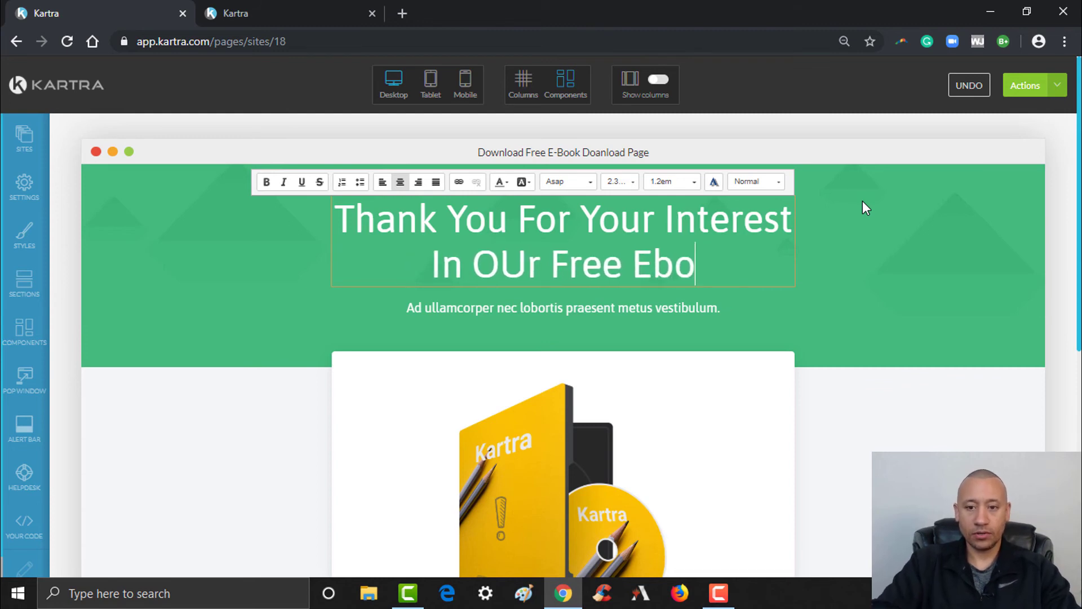
{"action": "type", "text": "-Book!"}
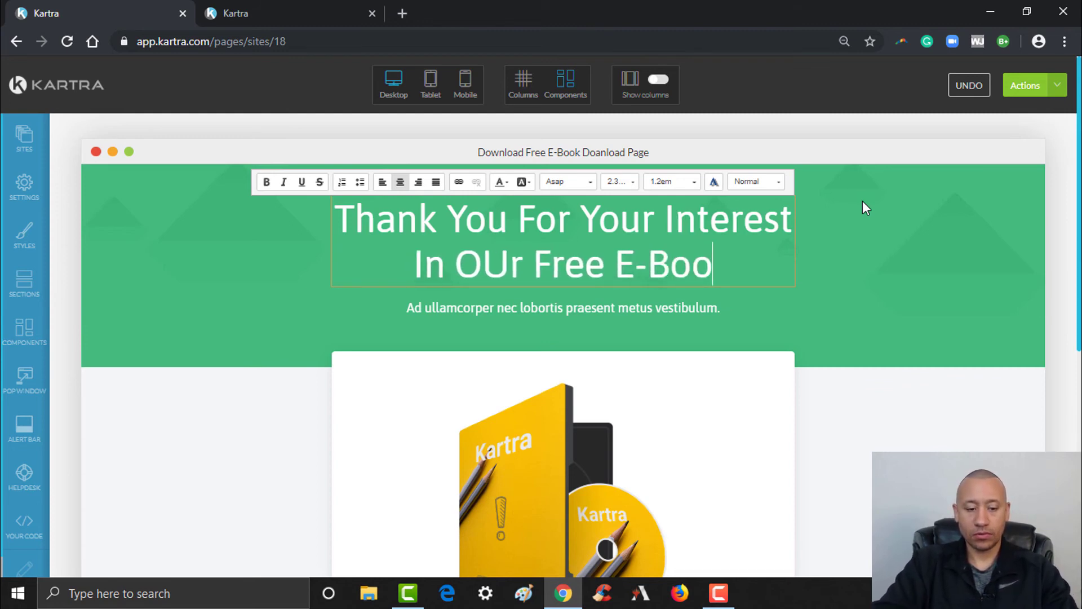
{"action": "left_click", "coordinate": [622, 312]}
Replace the subheading with 'Click The Button Below To Download!'
{"action": "left_click", "coordinate": [583, 304]}
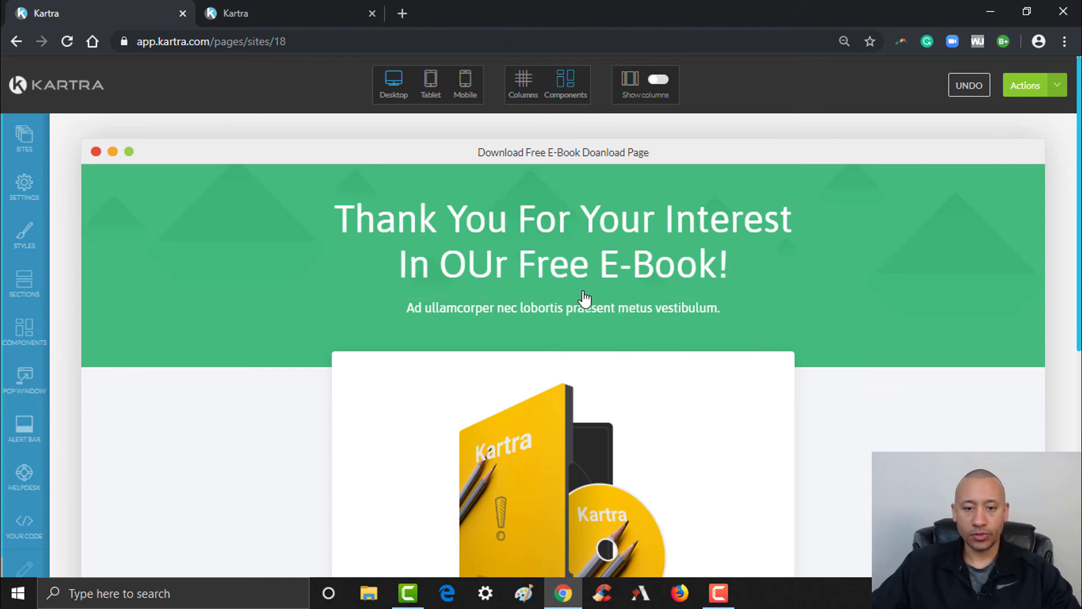
{"action": "key", "text": "ctrl+a"}
{"action": "type", "text": "Cl"}
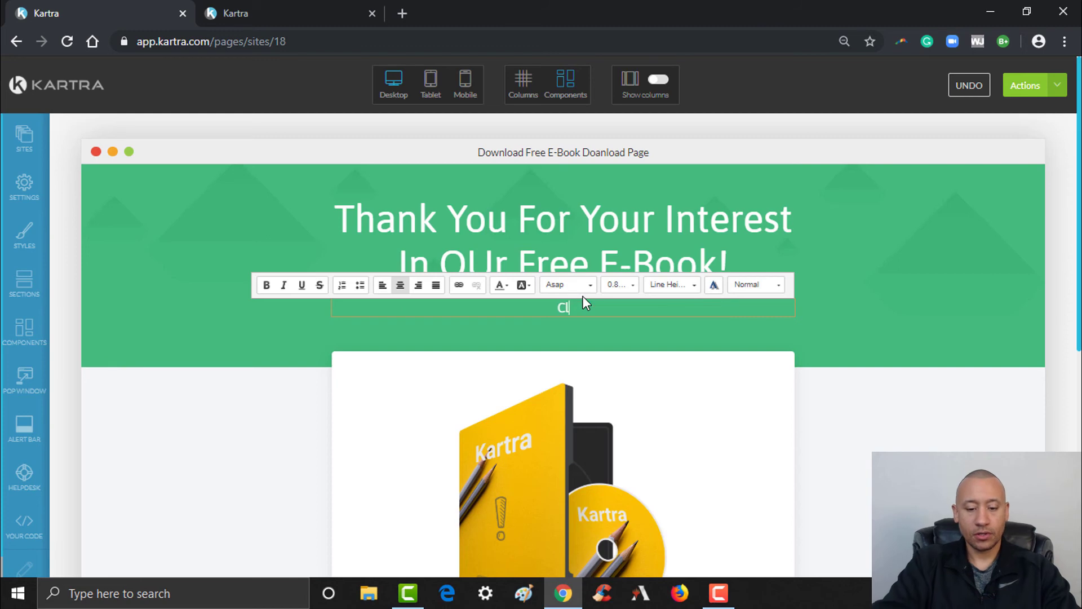
{"action": "type", "text": "ick The Button Below To Do"}
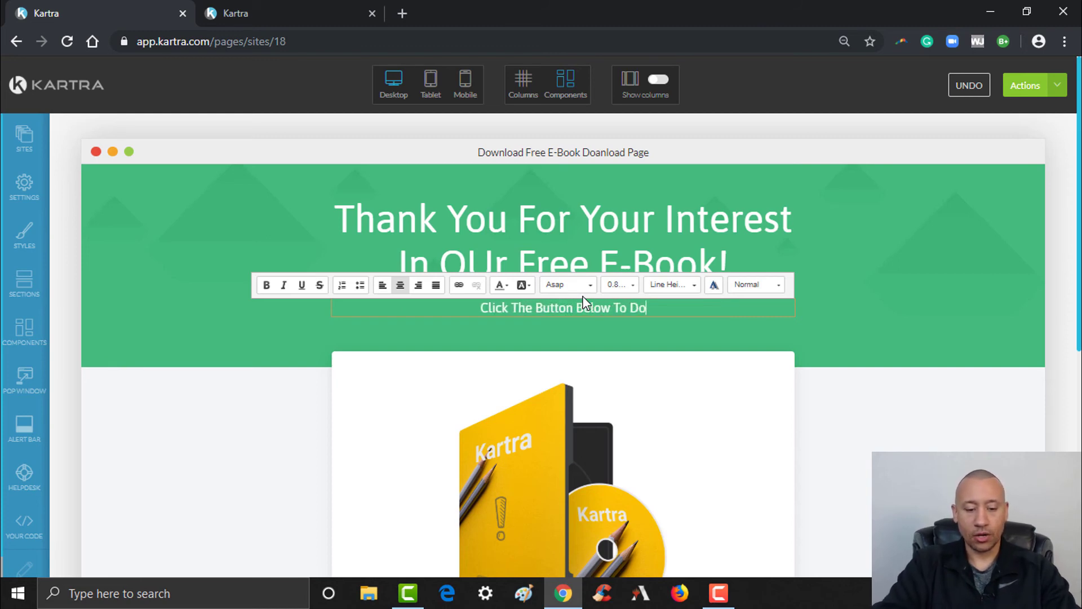
{"action": "type", "text": "wnload!"}
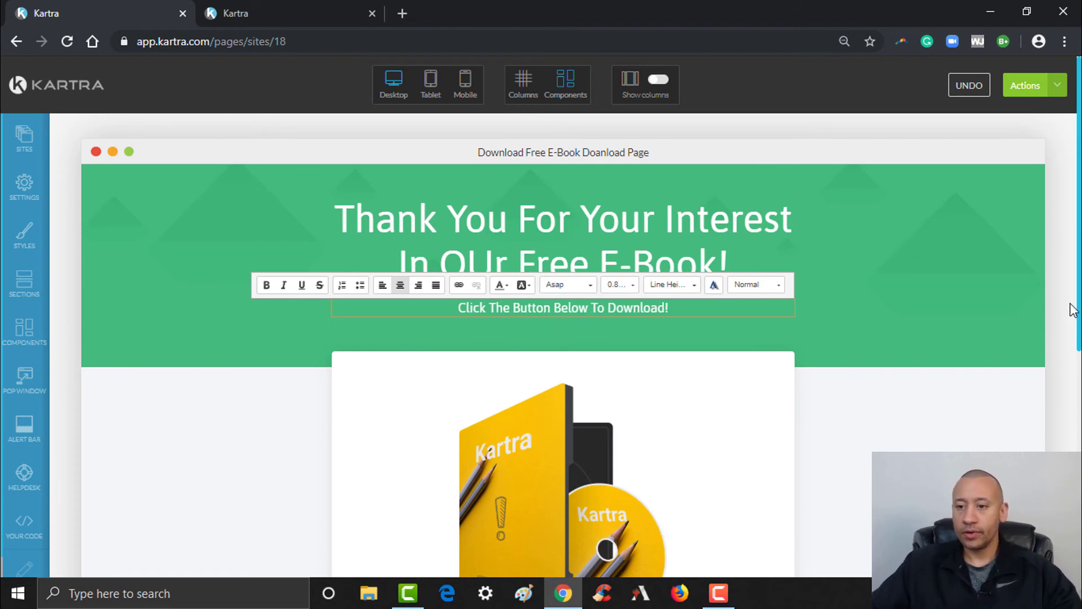
Swap the yellow mockup for the open-book and mountains photo from the image library
{"action": "scroll", "coordinate": [619, 377], "scroll_direction": "down", "scroll_amount": 4}
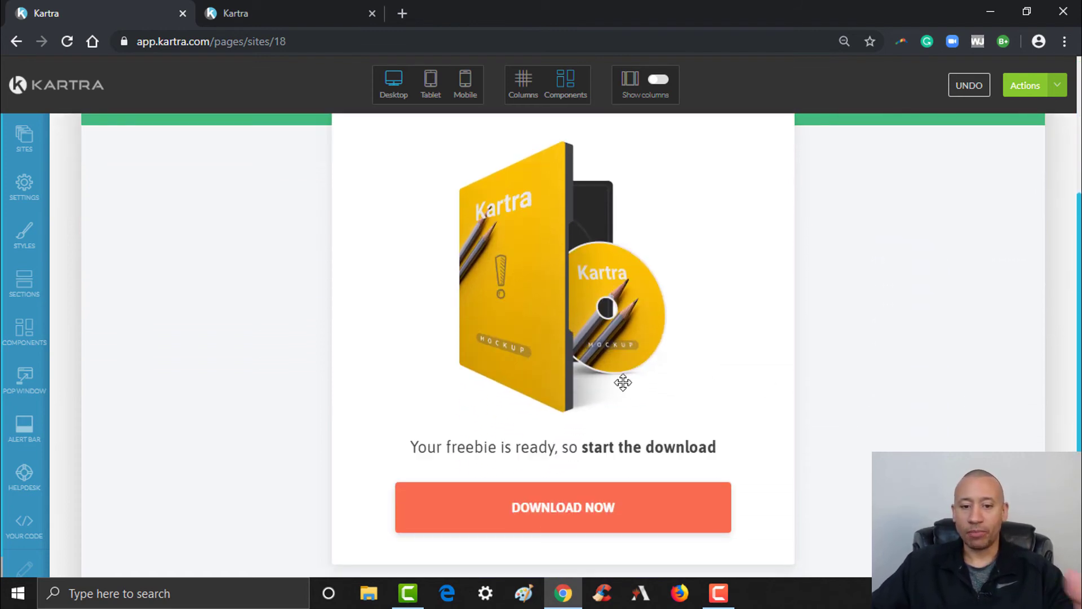
{"action": "mouse_move", "coordinate": [561, 305]}
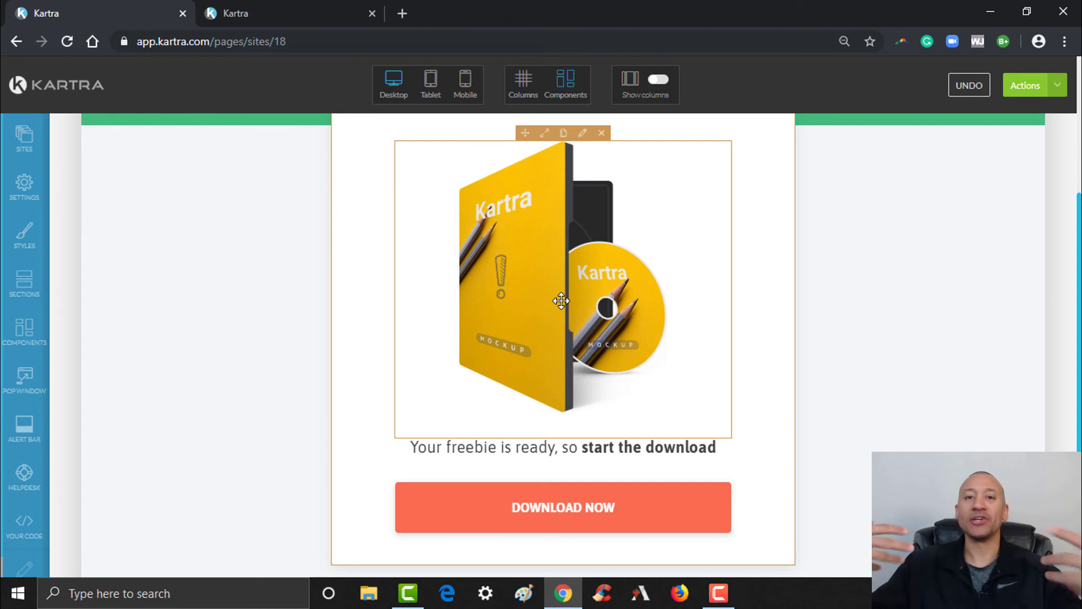
{"action": "left_click", "coordinate": [583, 136]}
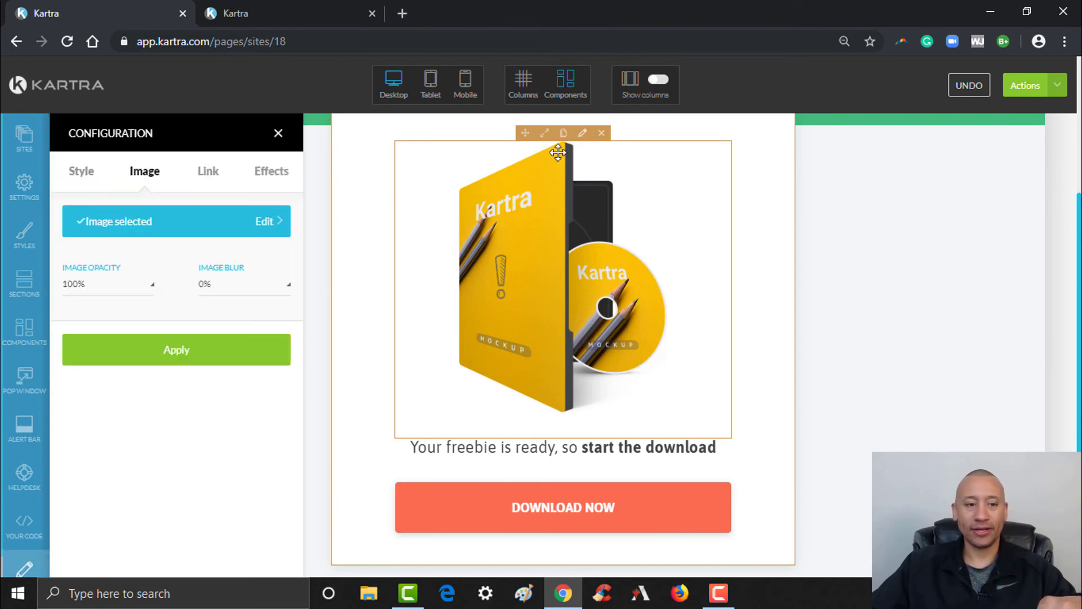
{"action": "left_click", "coordinate": [265, 223]}
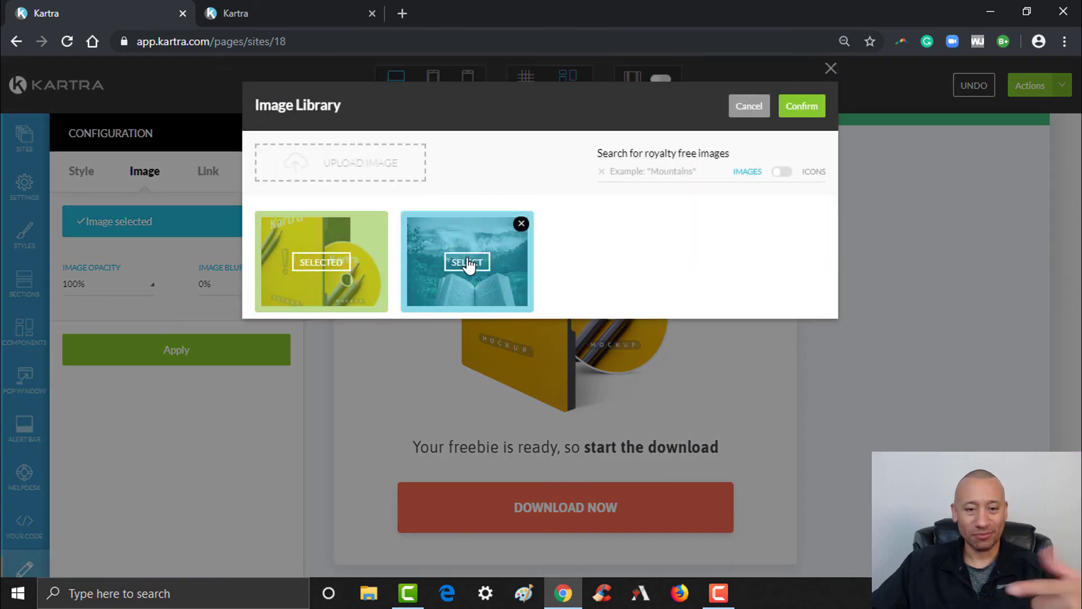
{"action": "left_click", "coordinate": [467, 280]}
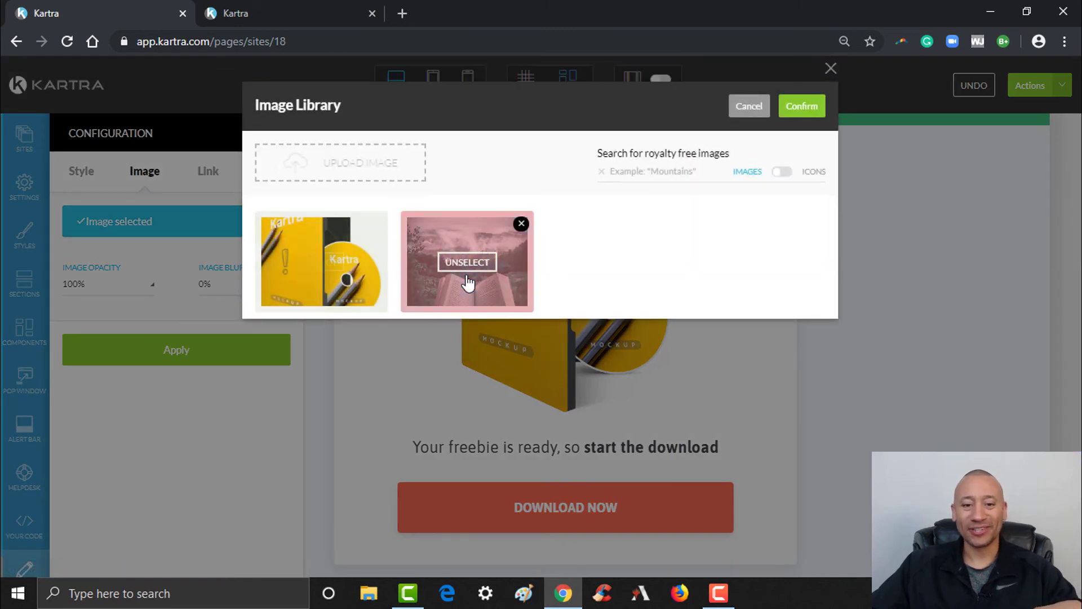
{"action": "left_click", "coordinate": [802, 110]}
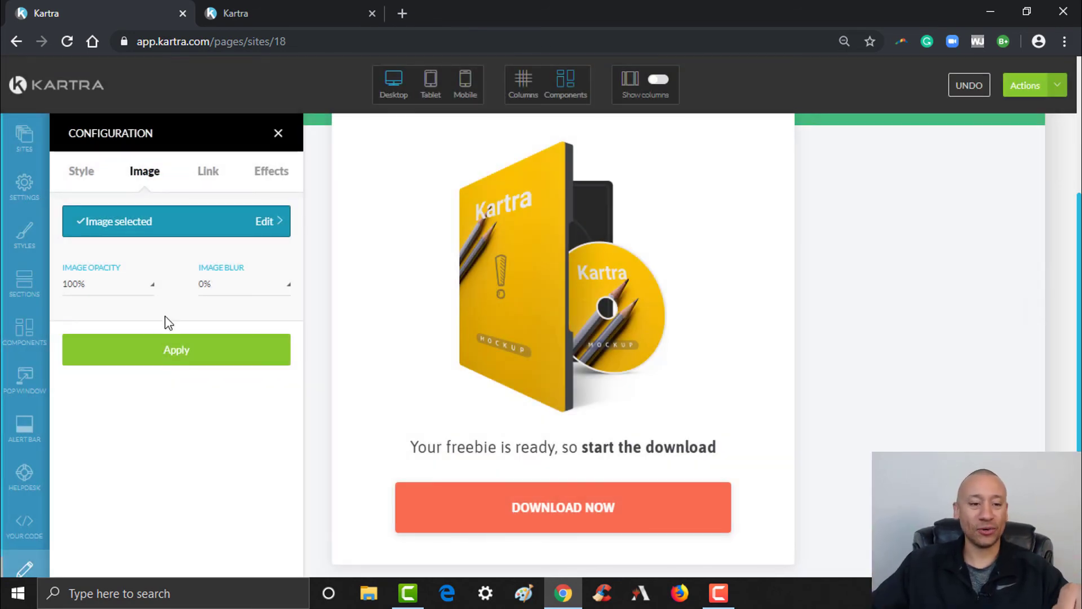
{"action": "left_click", "coordinate": [176, 361]}
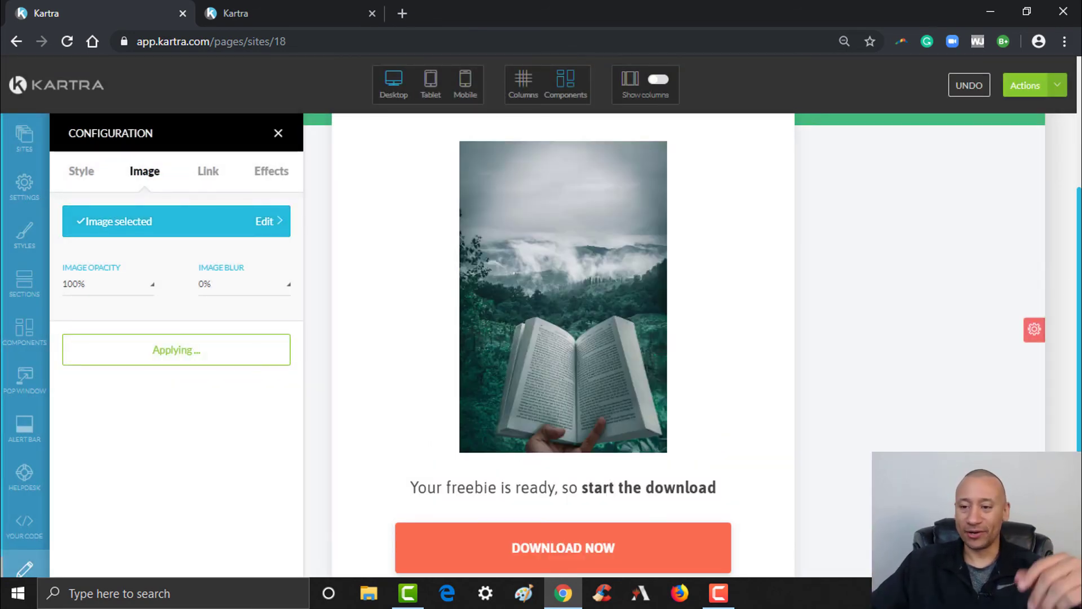
{"action": "scroll", "coordinate": [564, 338], "scroll_direction": "down", "scroll_amount": 2}
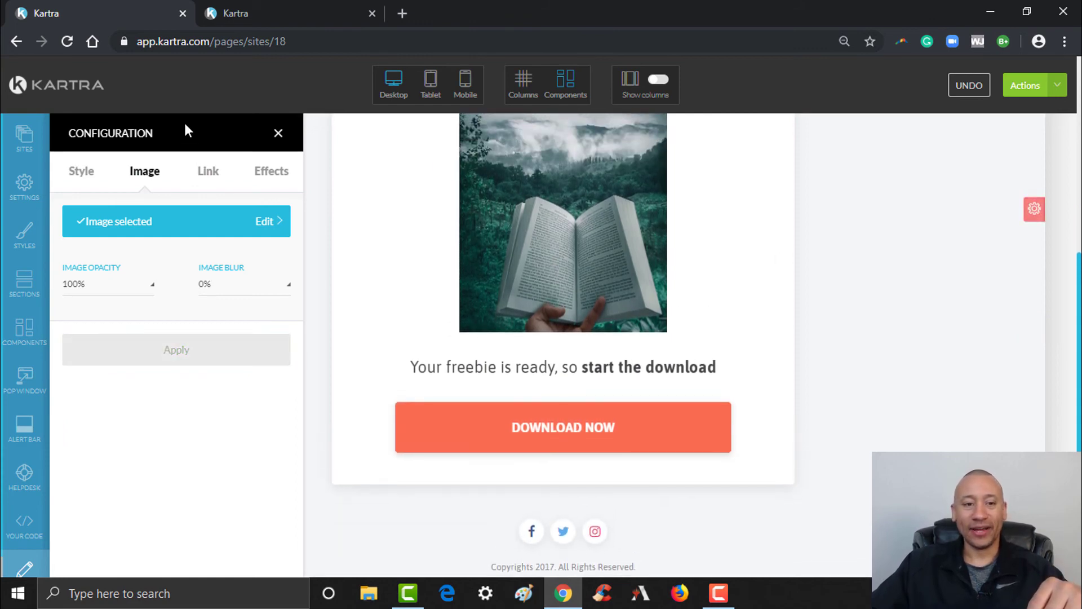
{"action": "left_click", "coordinate": [268, 134]}
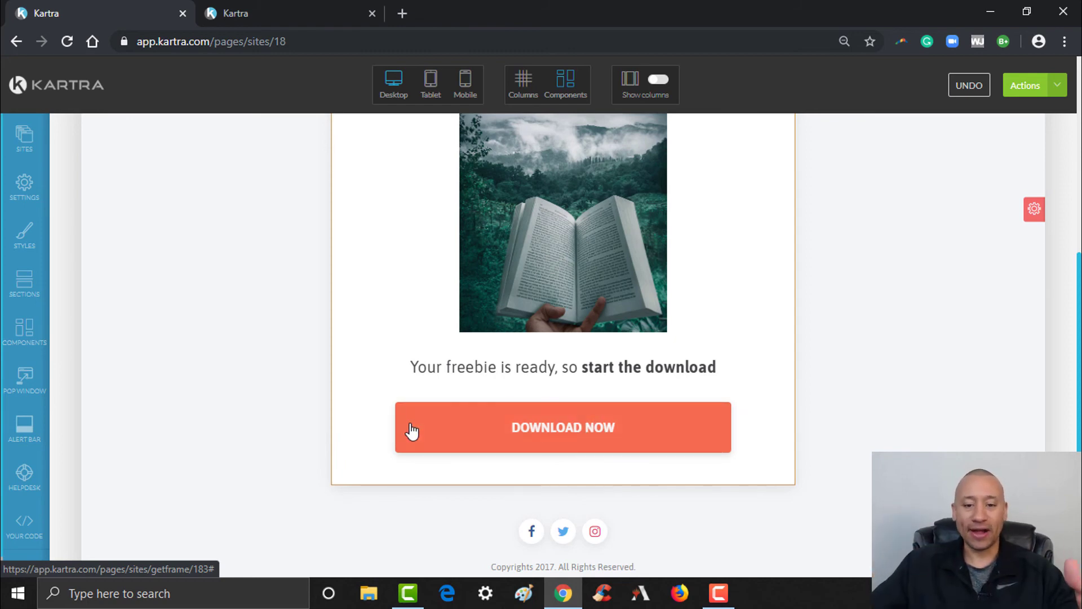
{"action": "left_click", "coordinate": [542, 427]}
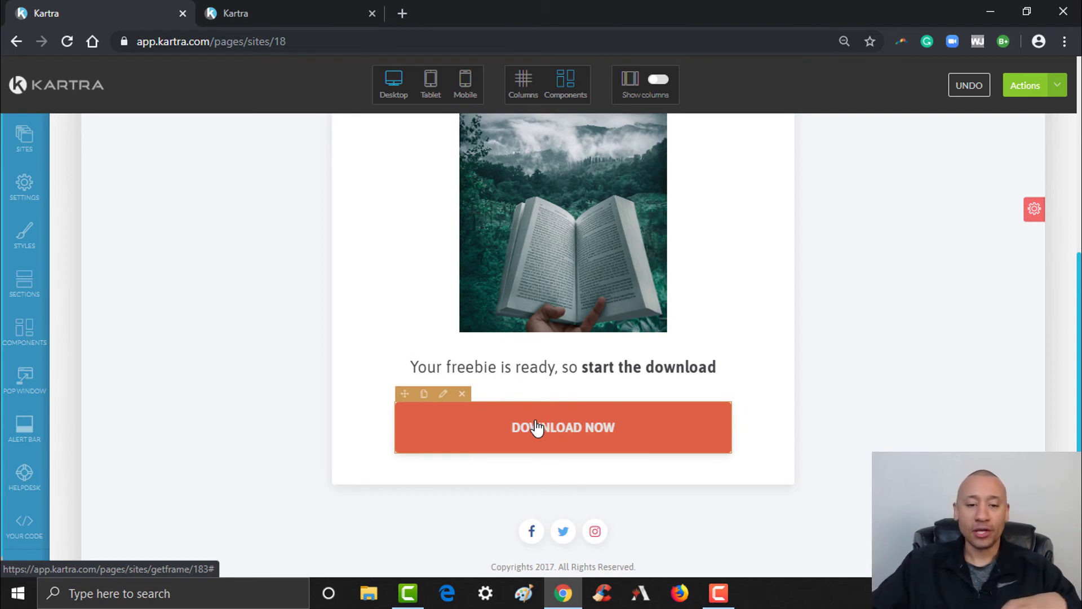
{"action": "left_click", "coordinate": [445, 396]}
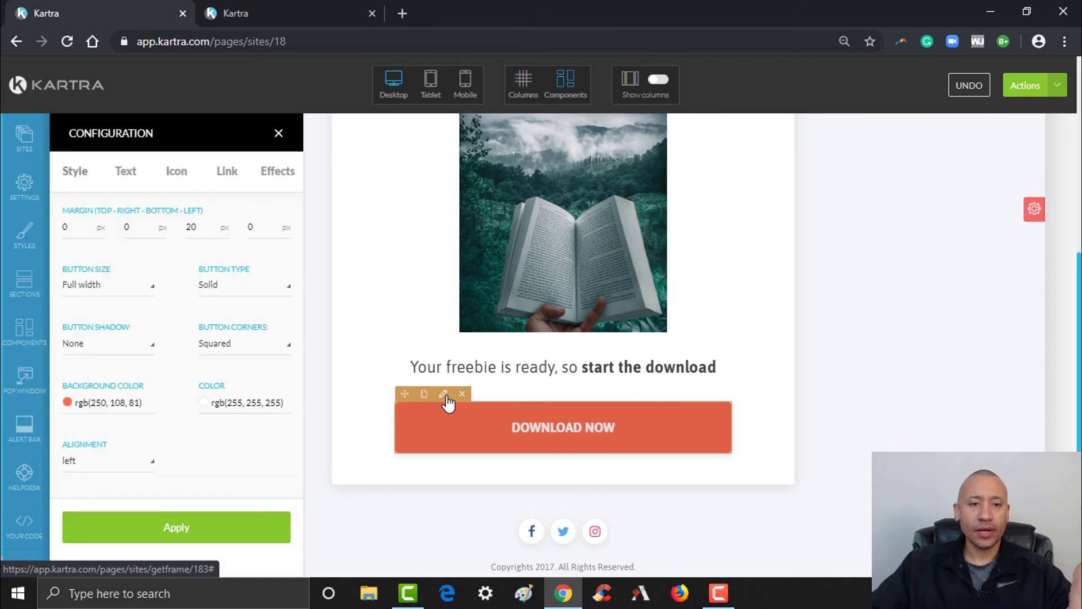
{"action": "left_click", "coordinate": [227, 175]}
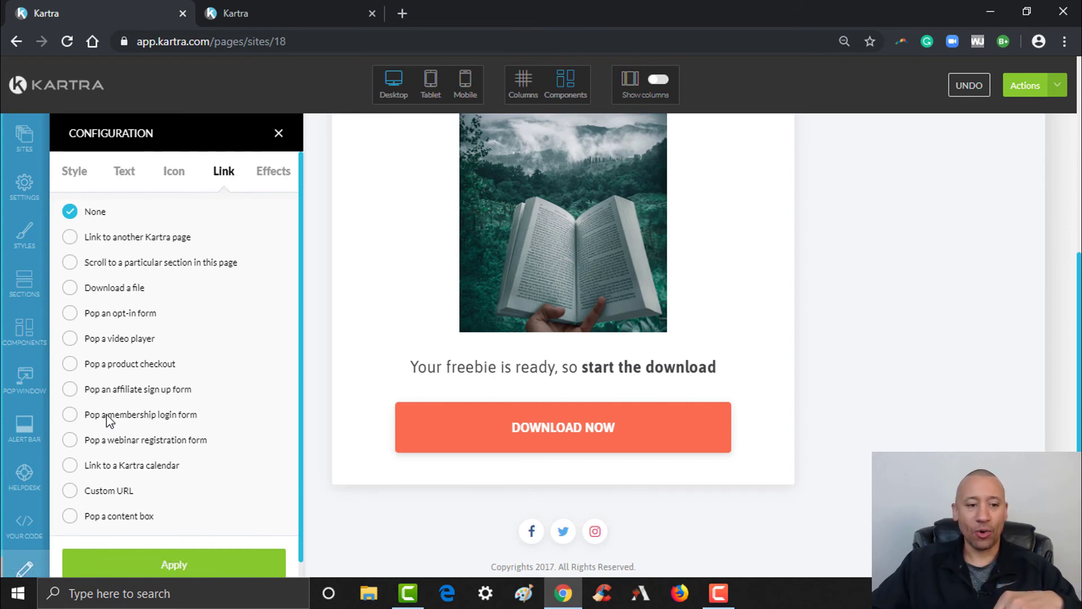
{"action": "left_click", "coordinate": [70, 288]}
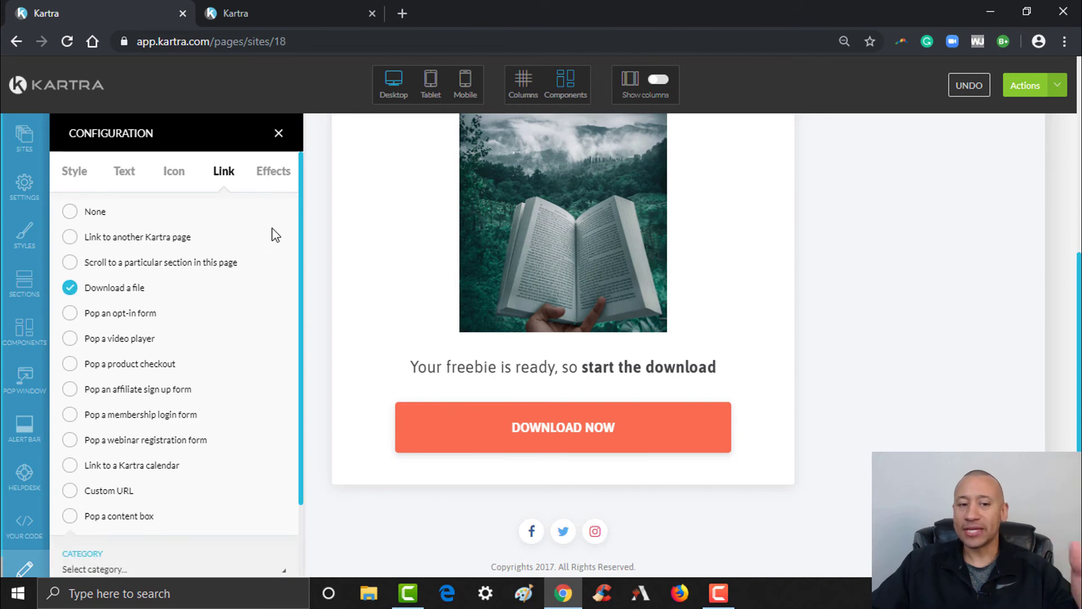
{"action": "left_click_drag", "start_coordinate": [302, 197], "coordinate": [293, 277]}
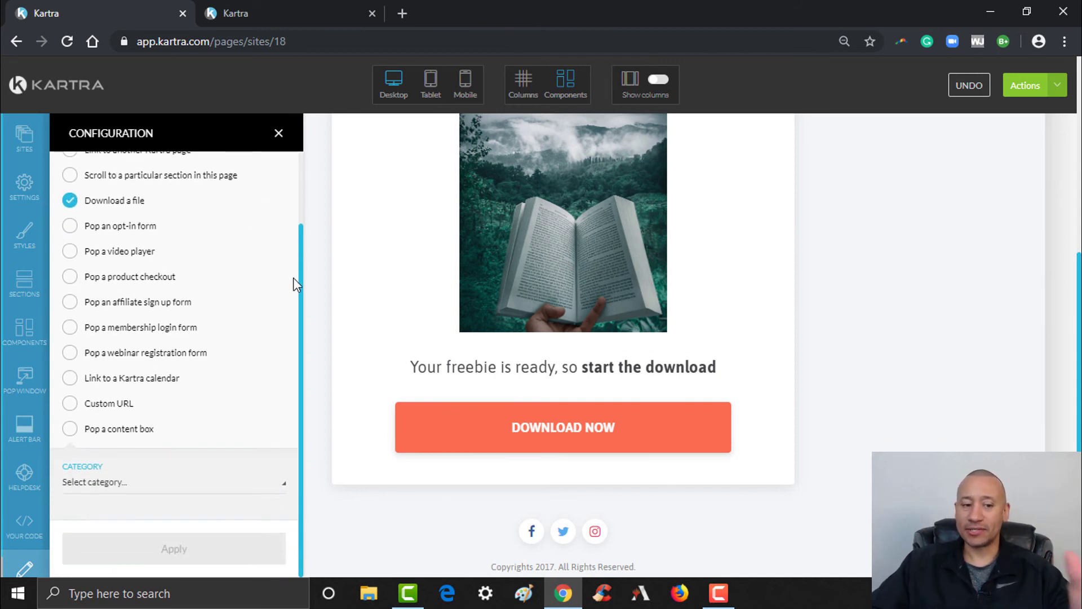
{"action": "left_click", "coordinate": [143, 482]}
{"action": "left_click", "coordinate": [134, 531]}
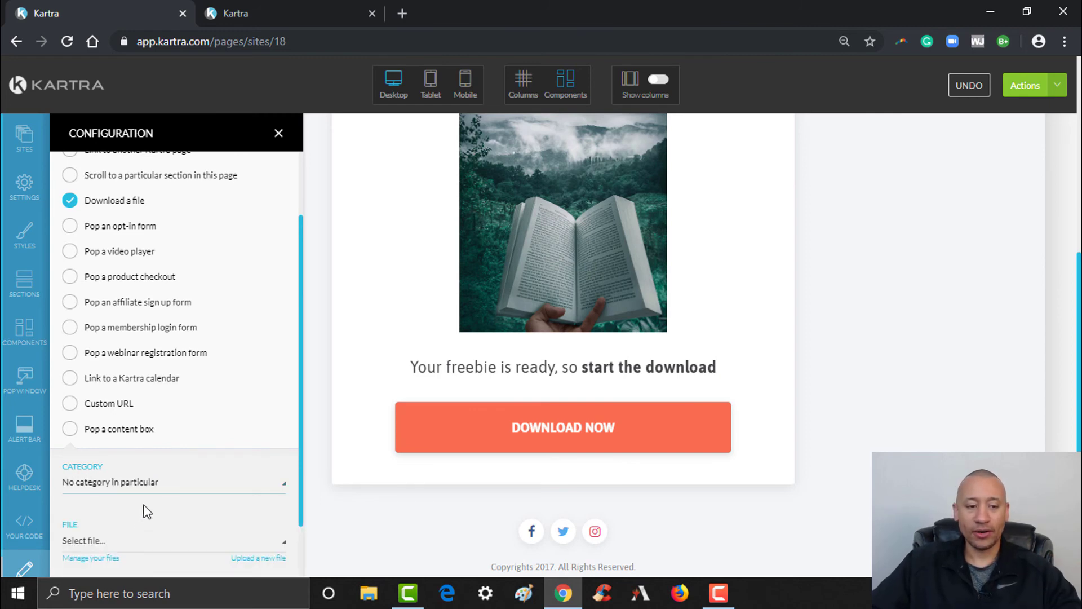
{"action": "scroll", "coordinate": [254, 440], "scroll_direction": "down", "scroll_amount": 1}
{"action": "left_click", "coordinate": [171, 475]}
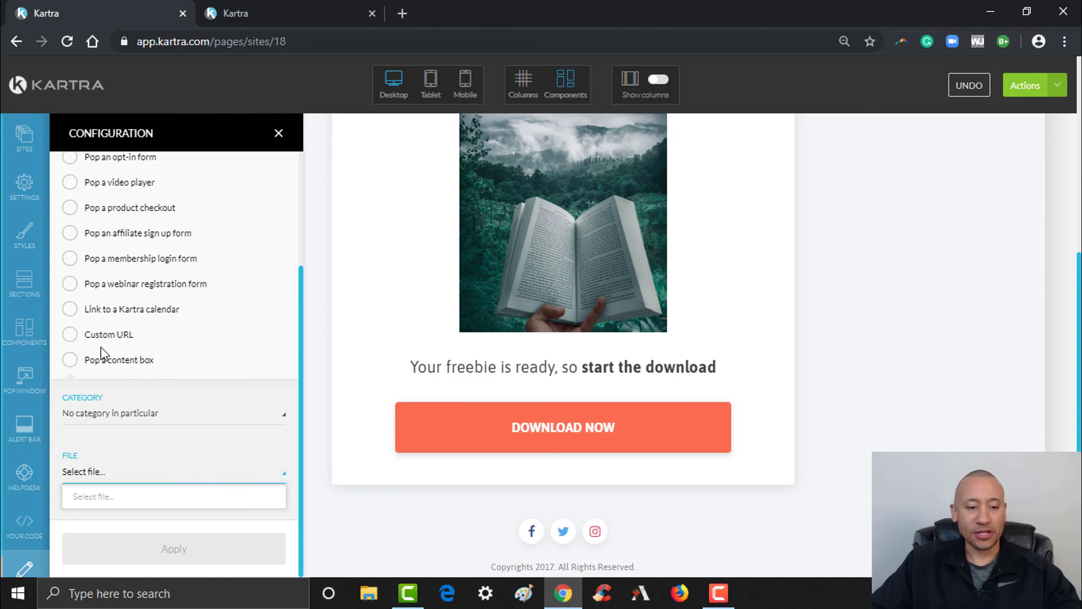
{"action": "scroll", "coordinate": [299, 289], "scroll_direction": "up", "scroll_amount": 3}
{"action": "left_click", "coordinate": [71, 213]}
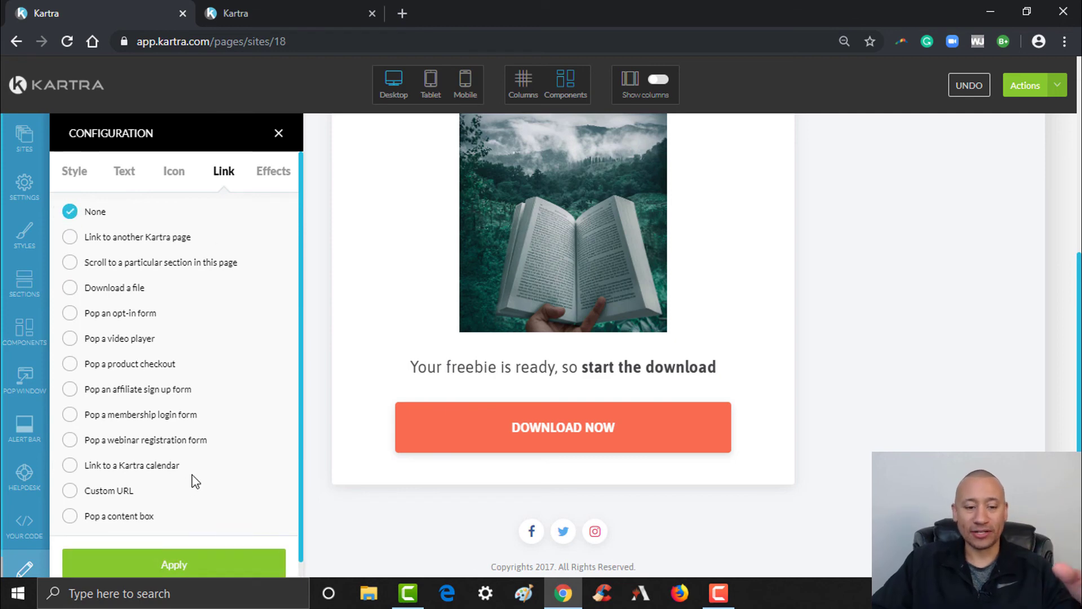
{"action": "left_click", "coordinate": [170, 564]}
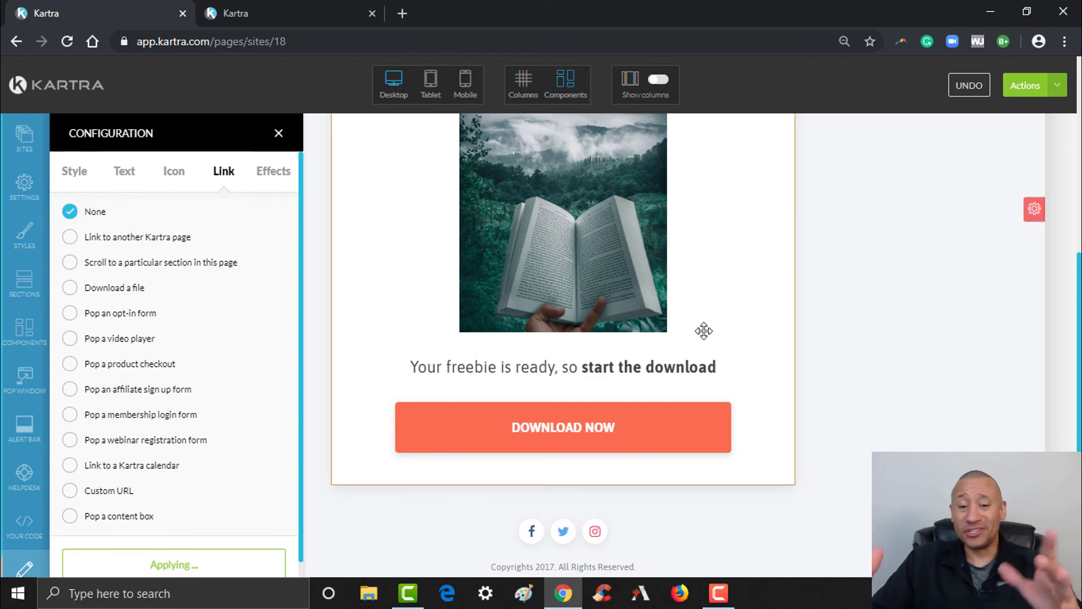
{"action": "left_click", "coordinate": [278, 133]}
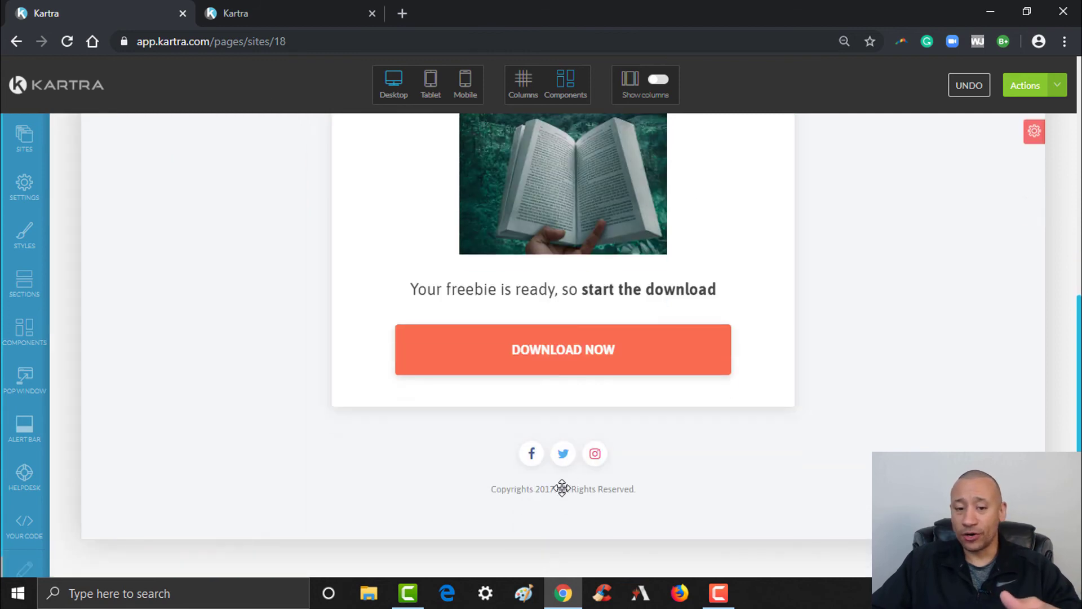
{"action": "mouse_move", "coordinate": [563, 484]}
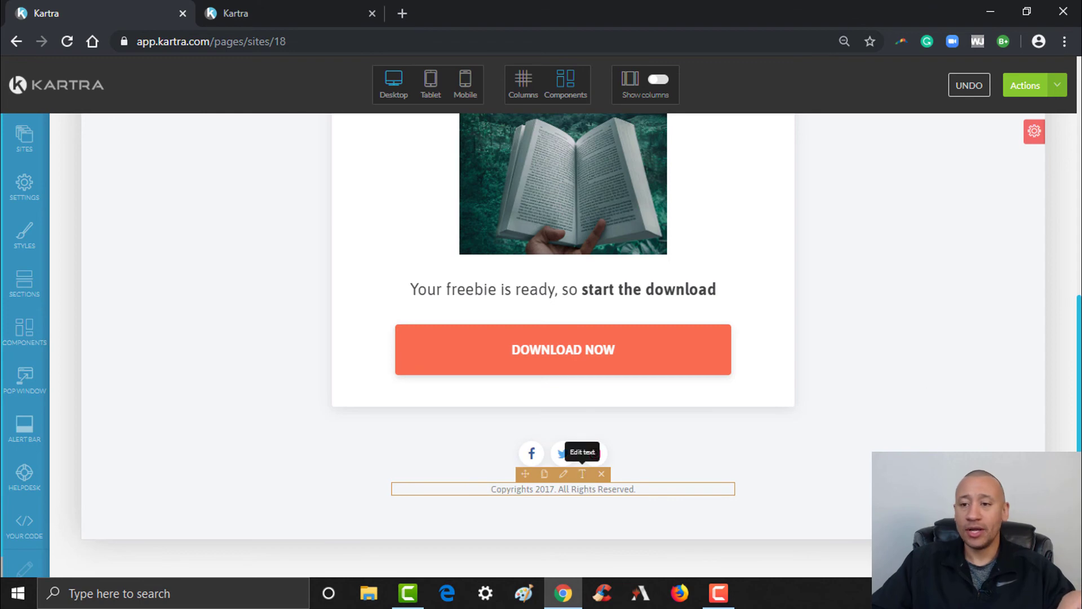
Save the page's progress from the Actions menu
{"action": "scroll", "coordinate": [925, 397], "scroll_direction": "up", "scroll_amount": 7}
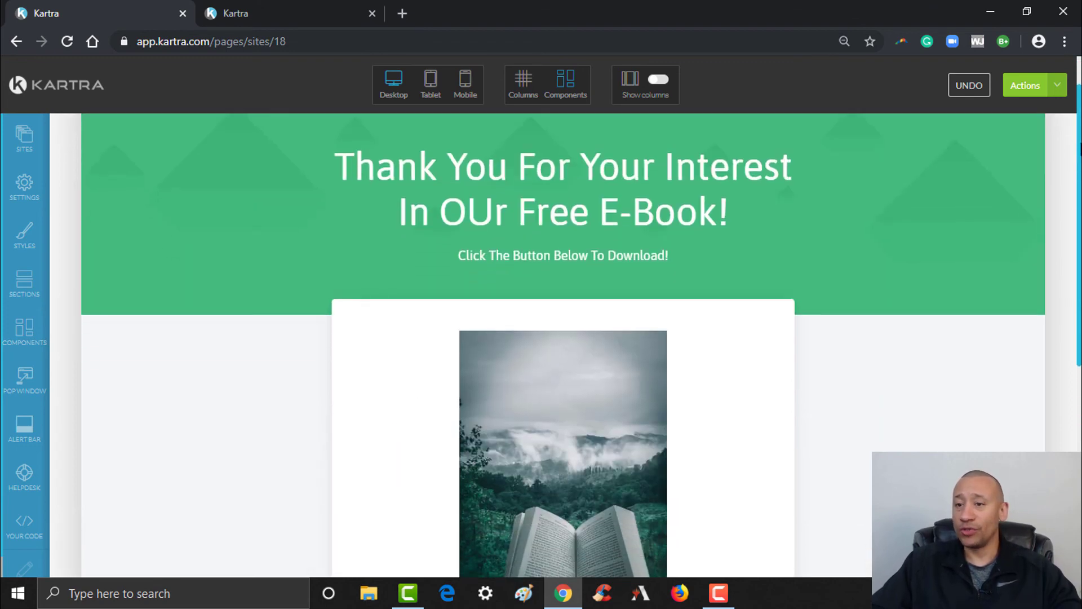
{"action": "scroll", "coordinate": [582, 326], "scroll_direction": "up", "scroll_amount": 1}
{"action": "left_click", "coordinate": [1059, 86]}
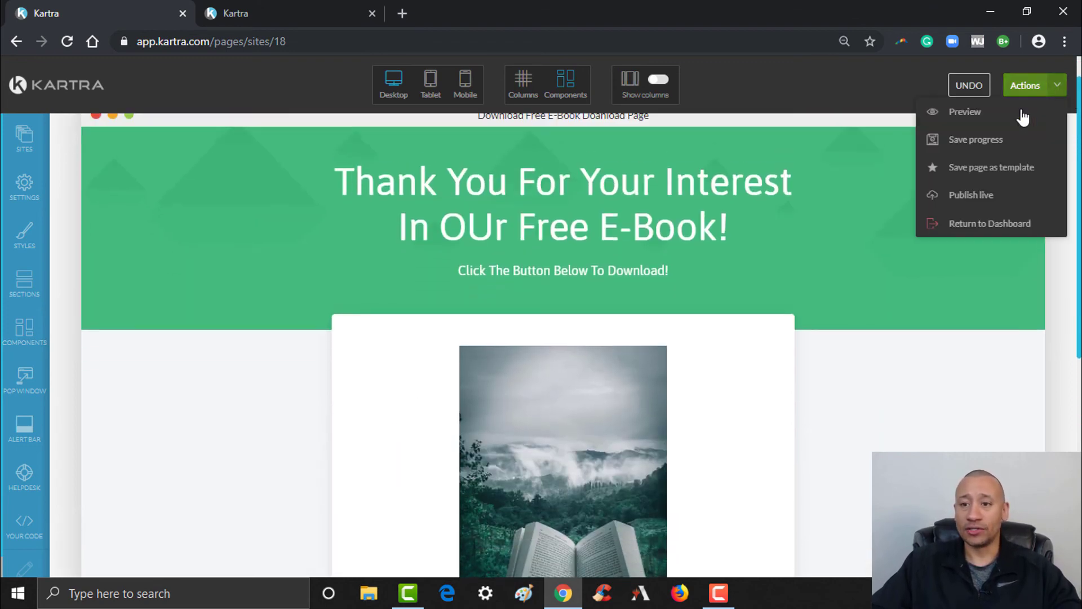
{"action": "left_click", "coordinate": [1000, 145]}
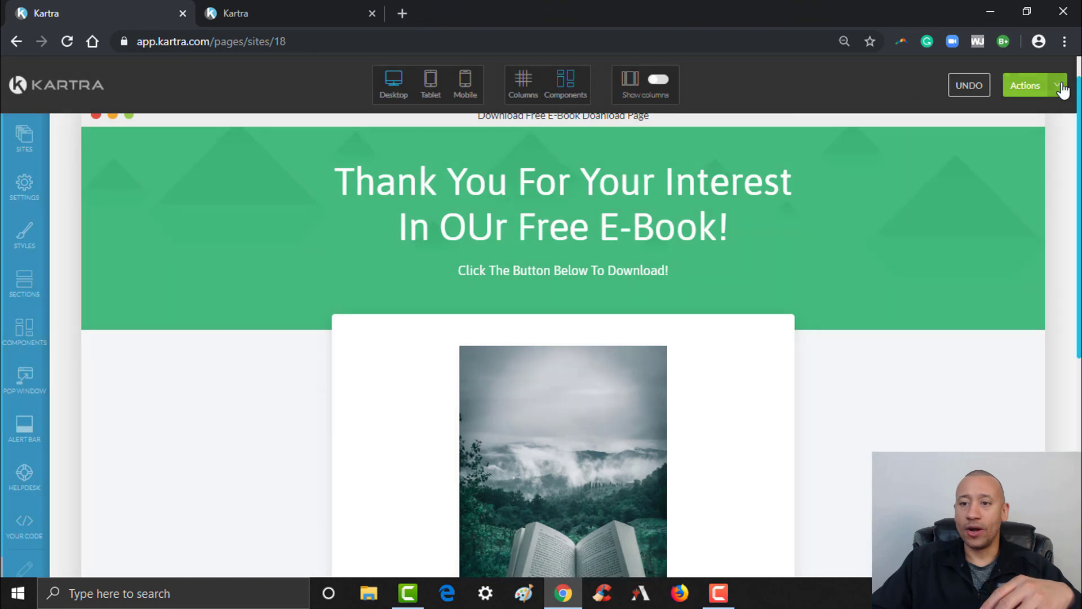
Publish the page live and confirm its direct link ending /page/OQZ18
{"action": "left_click", "coordinate": [1060, 85]}
{"action": "left_click", "coordinate": [973, 195]}
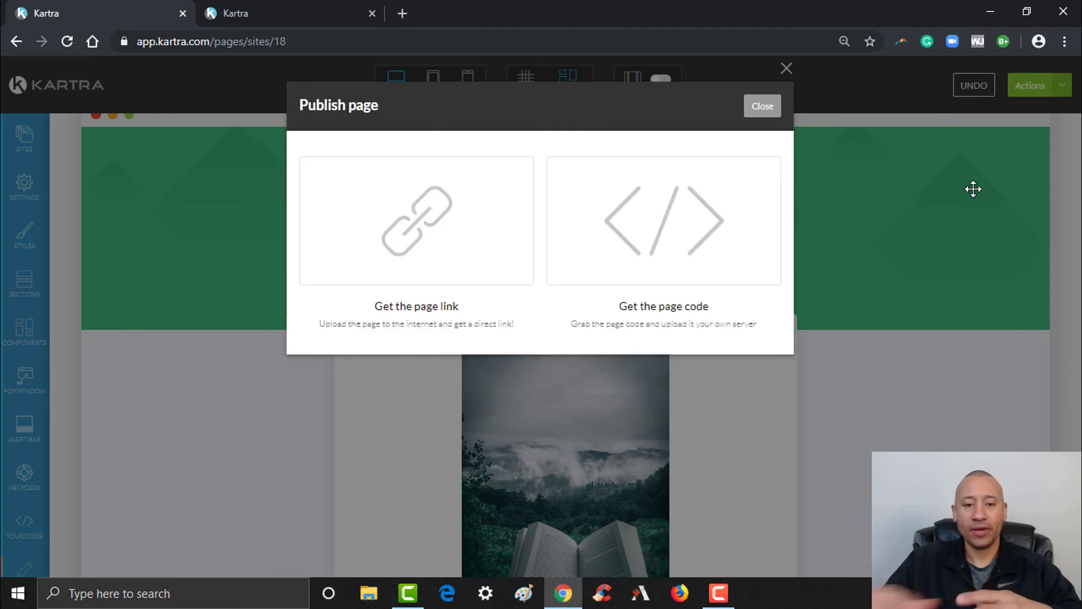
{"action": "left_click", "coordinate": [472, 225]}
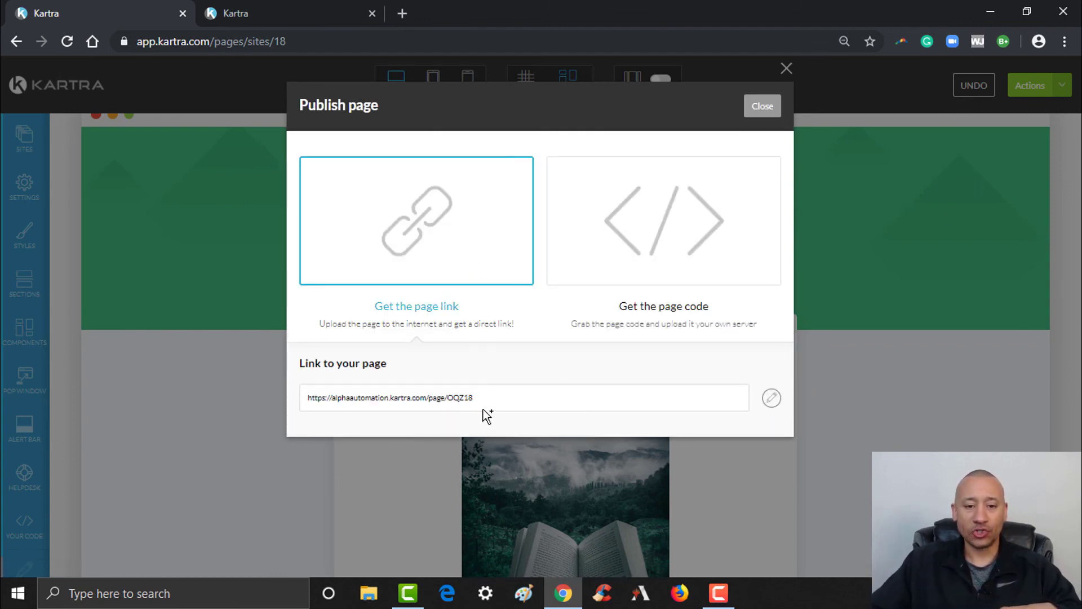
{"action": "left_click_drag", "start_coordinate": [473, 398], "coordinate": [358, 403]}
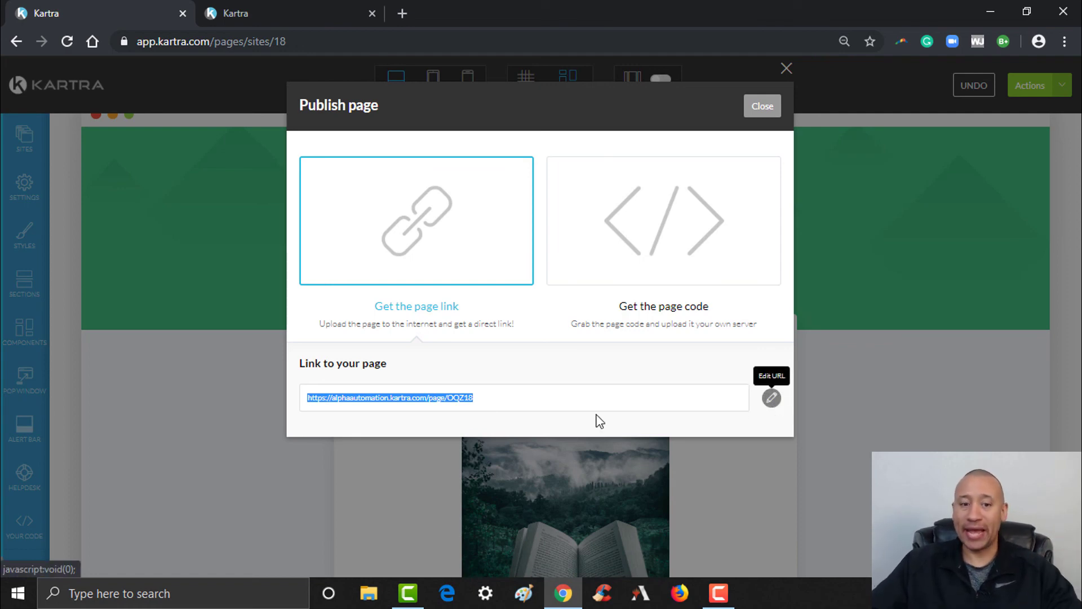
{"action": "left_click", "coordinate": [778, 401]}
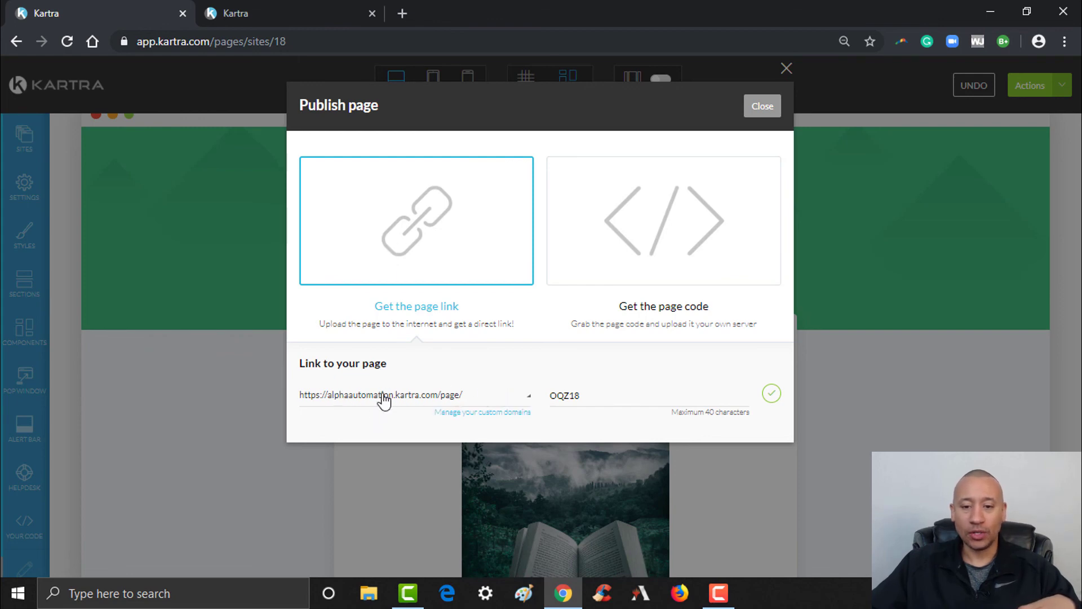
{"action": "left_click", "coordinate": [772, 393]}
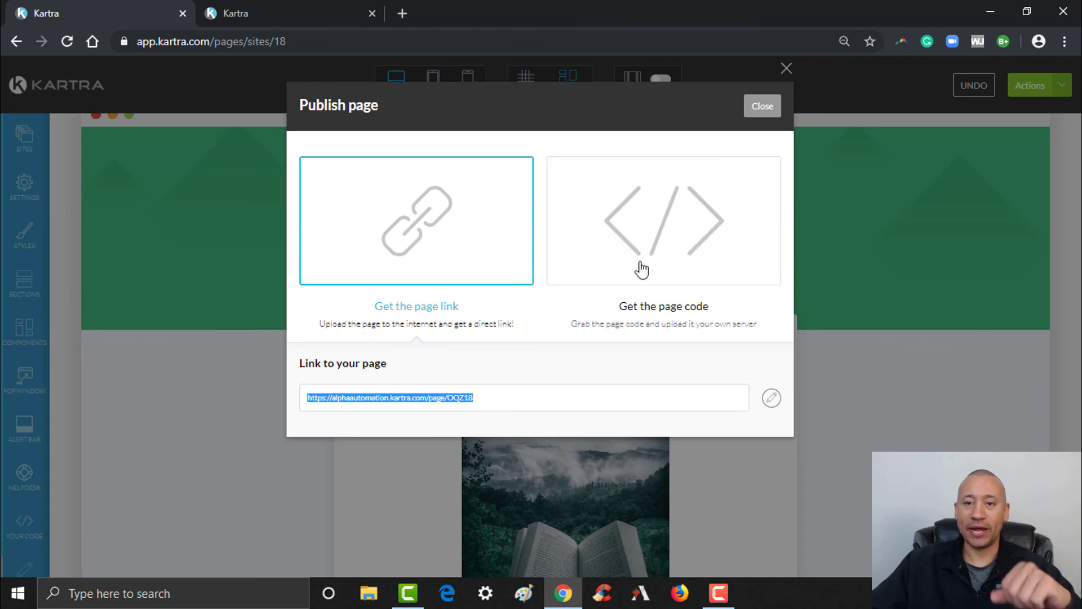
{"action": "left_click", "coordinate": [773, 109]}
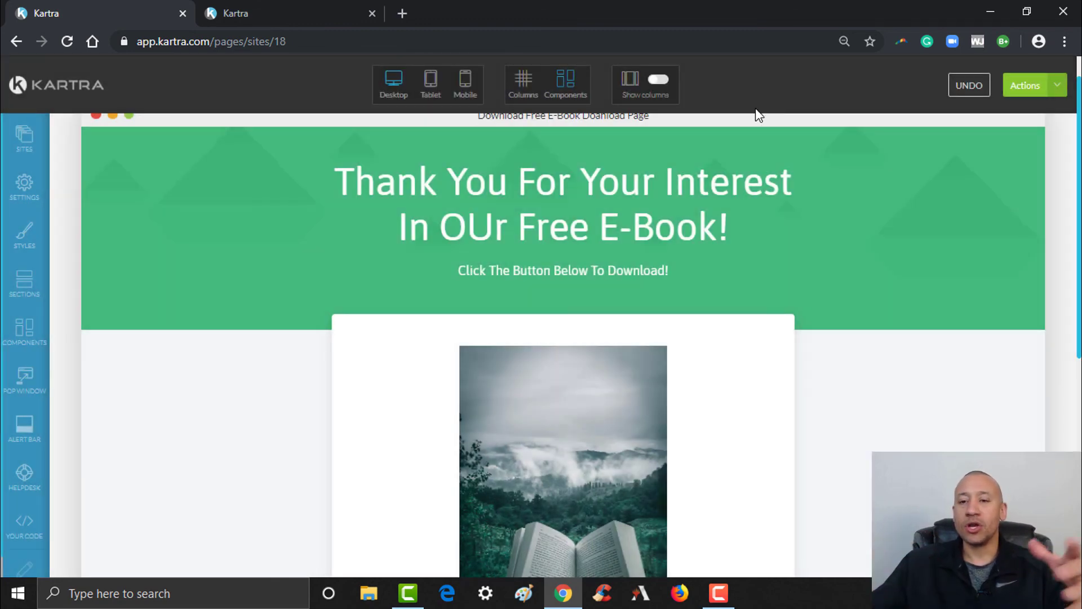
Leave the builder via Actions > Return to Dashboard, confirming Exit
{"action": "left_click", "coordinate": [1058, 87]}
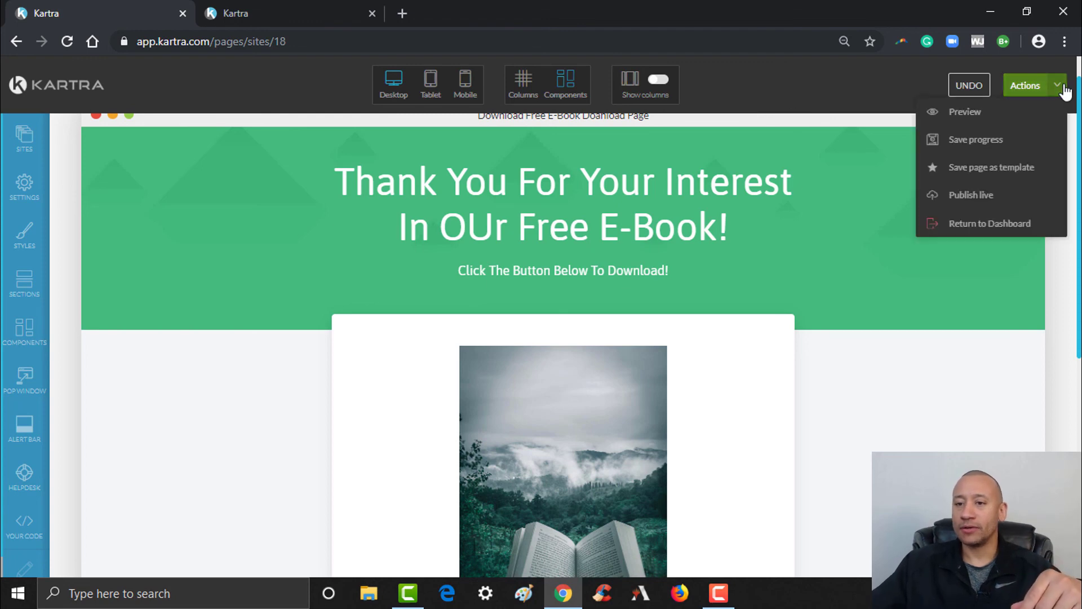
{"action": "left_click", "coordinate": [992, 224]}
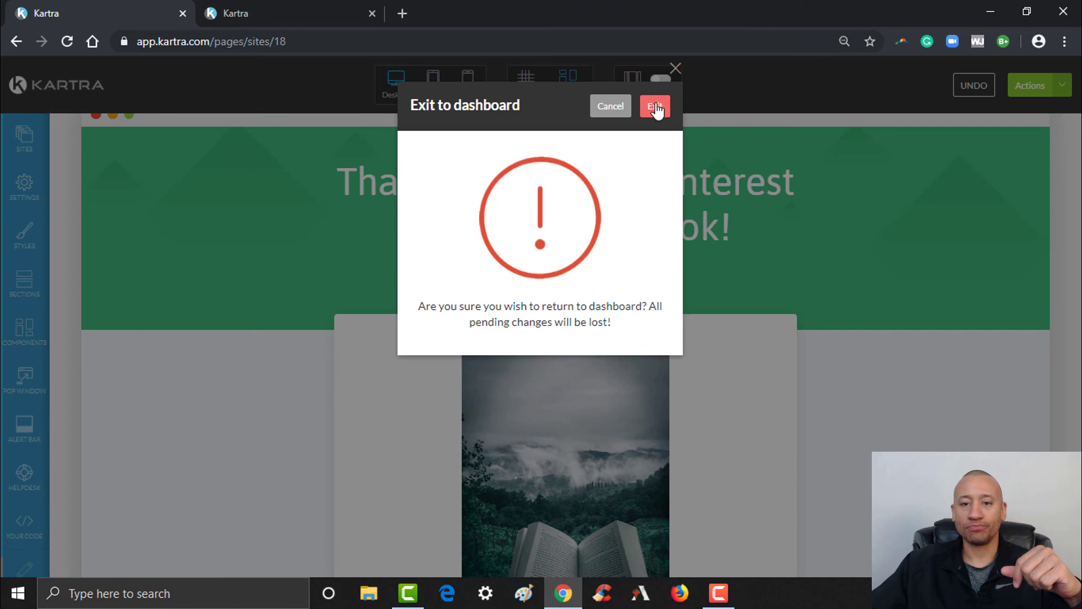
{"action": "left_click", "coordinate": [655, 107]}
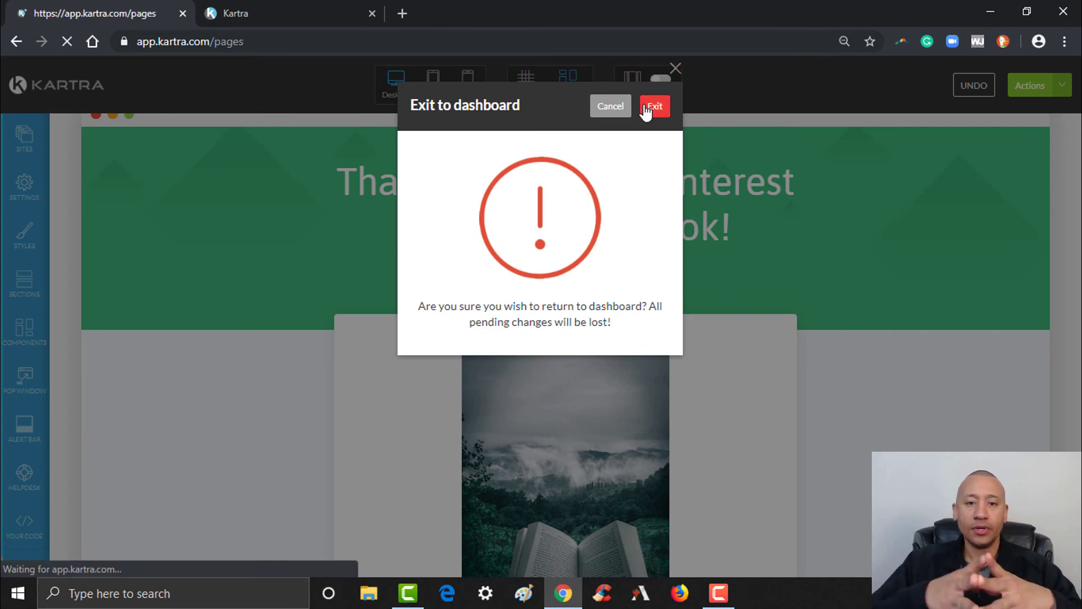